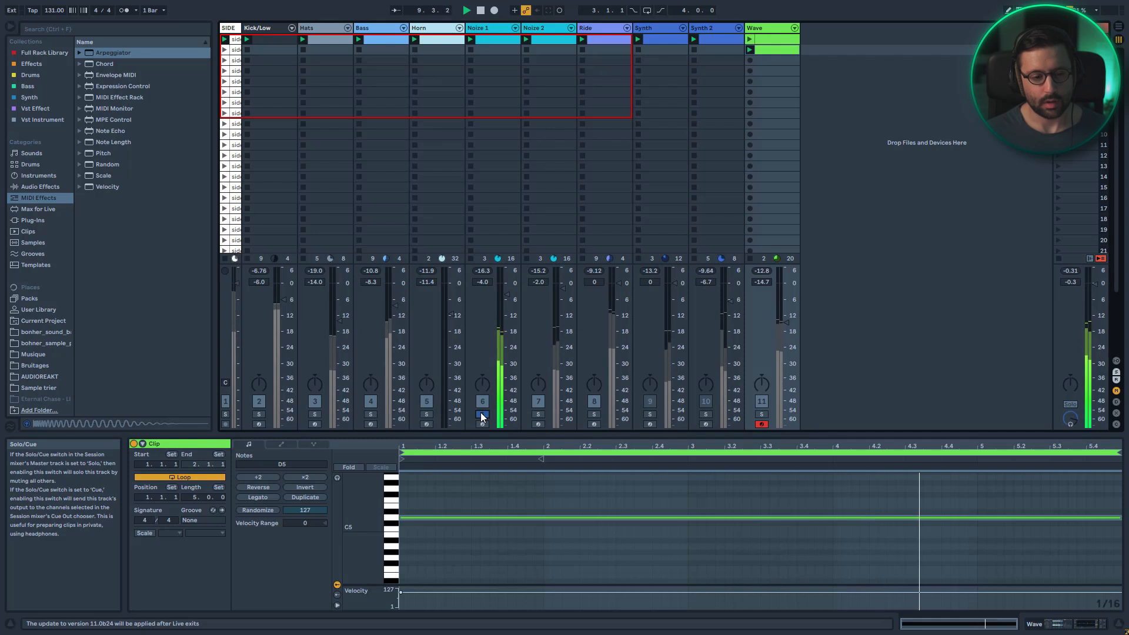
Toggle the track activators of several mixer tracks to mute and unmute them during playback
click(481, 413)
click(650, 401)
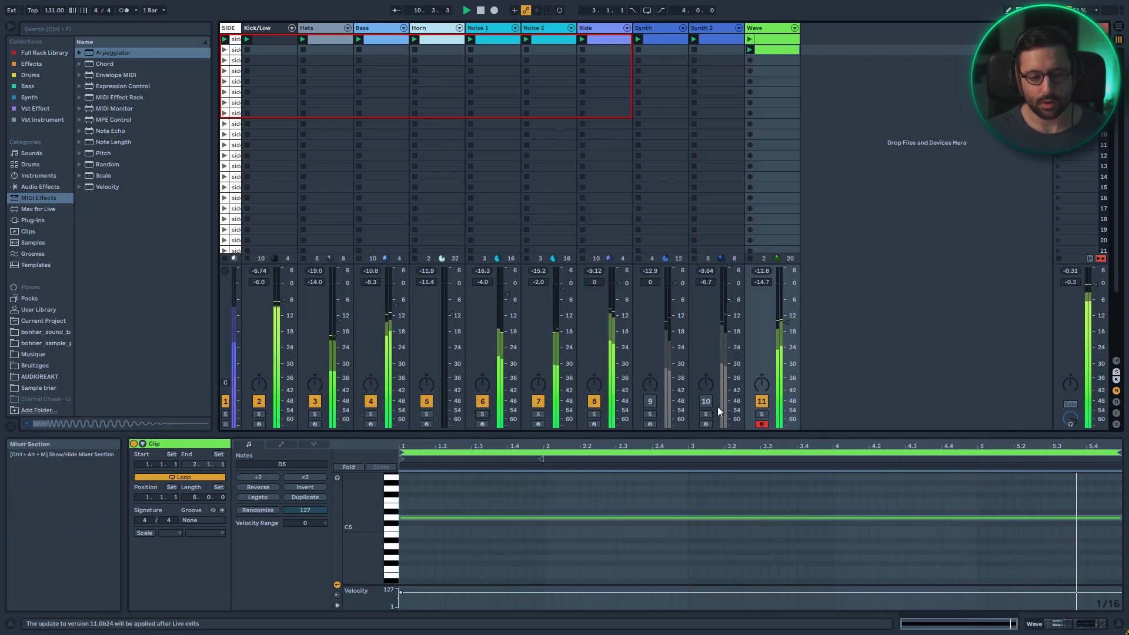
click(761, 401)
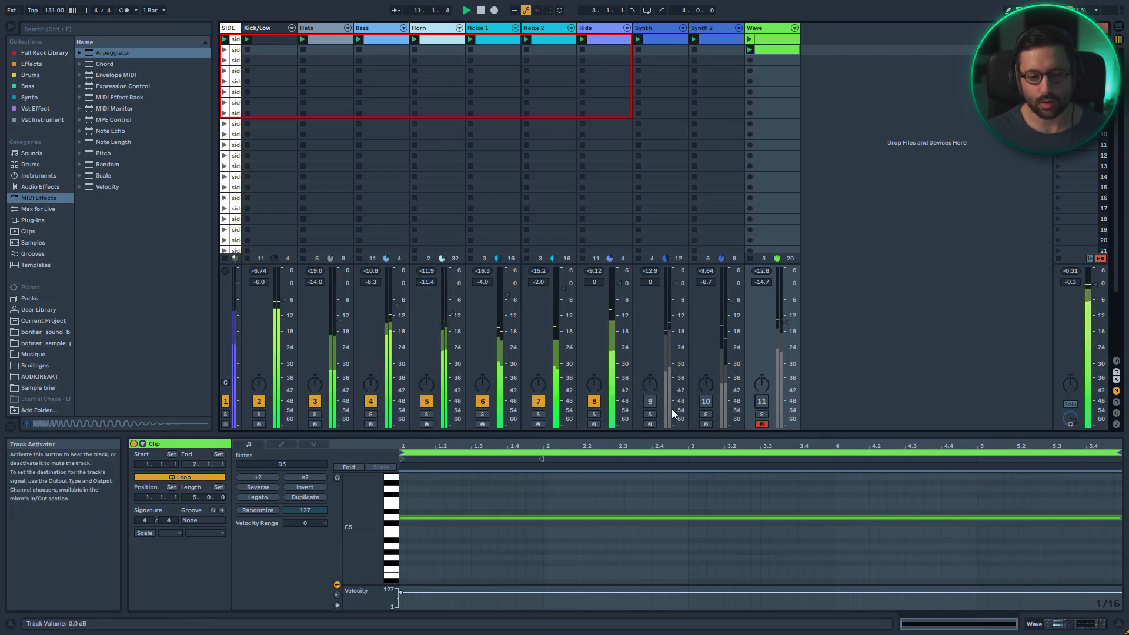
click(483, 401)
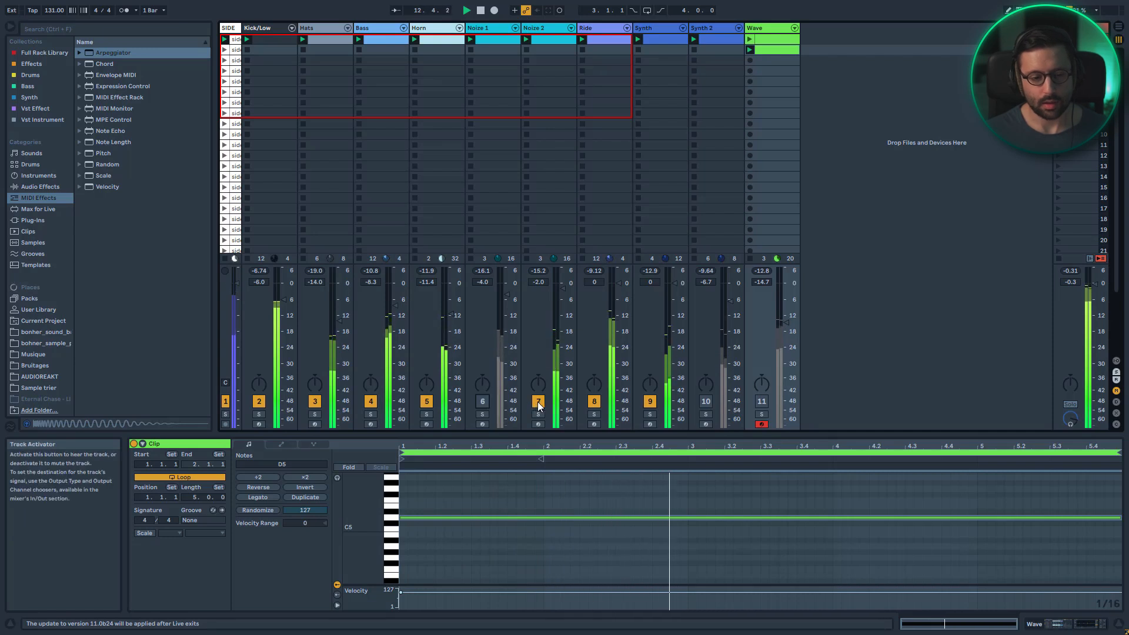
click(706, 401)
click(594, 401)
click(538, 401)
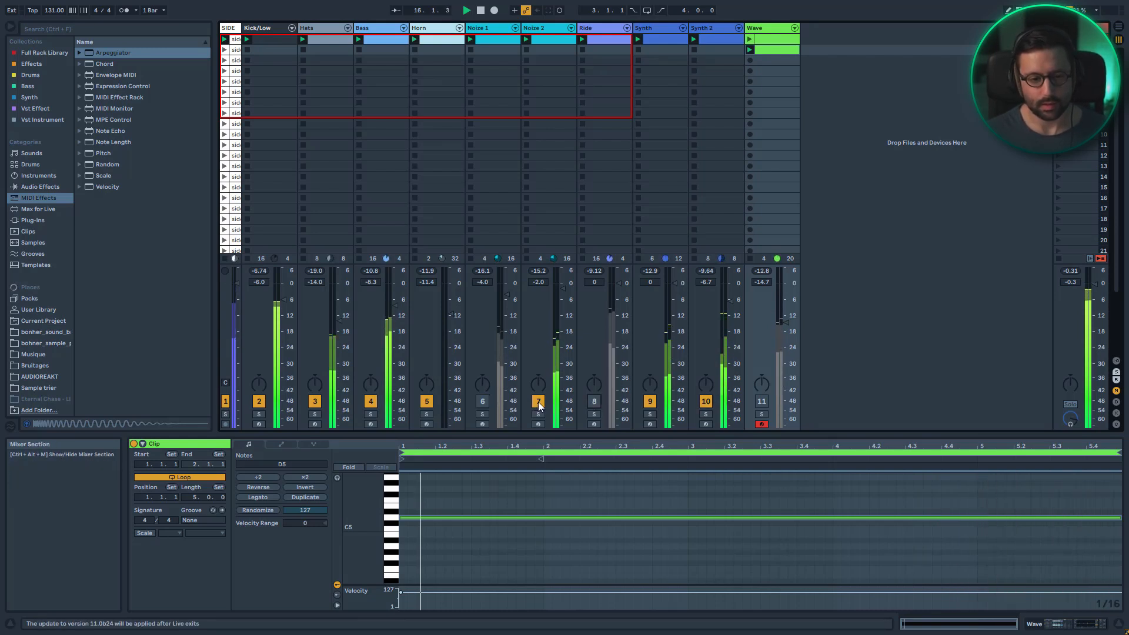
click(426, 401)
click(594, 402)
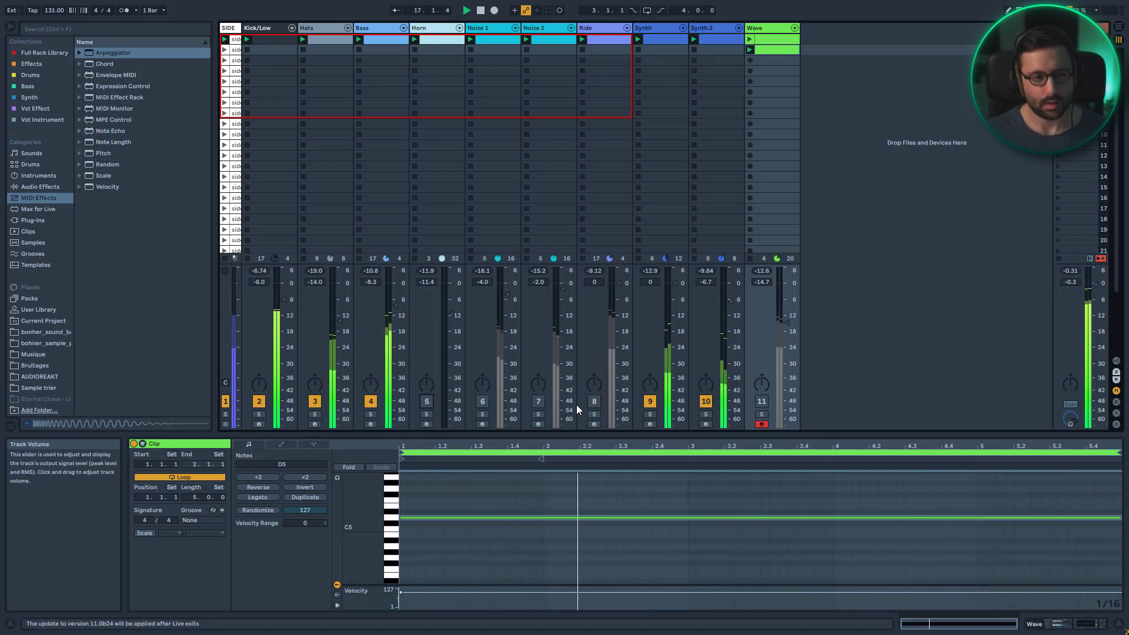
click(539, 401)
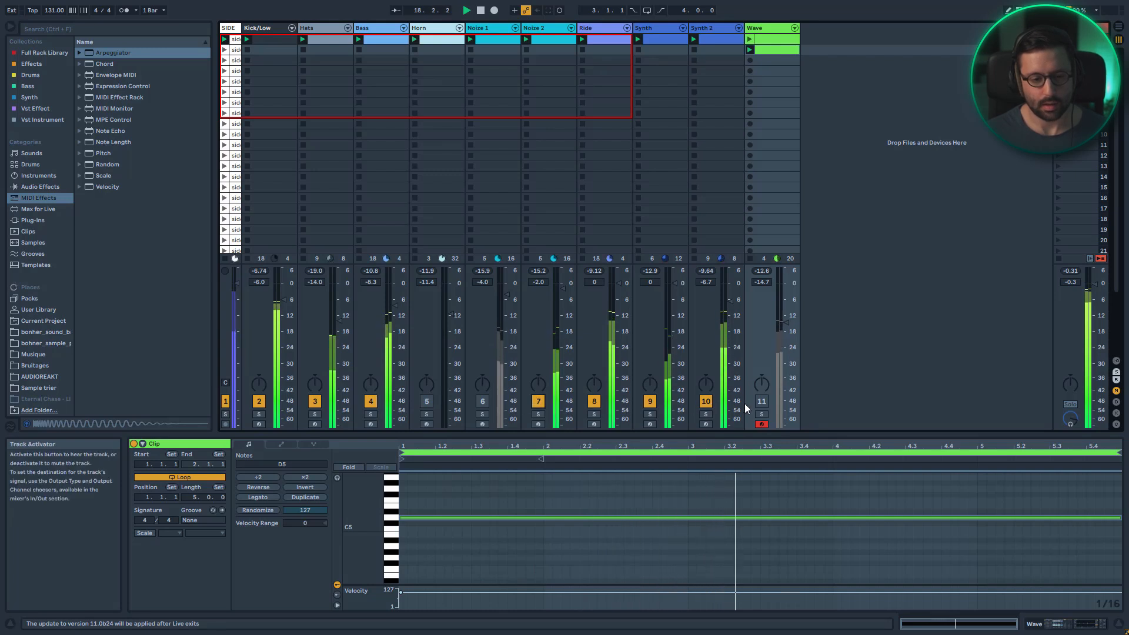
click(482, 401)
click(427, 401)
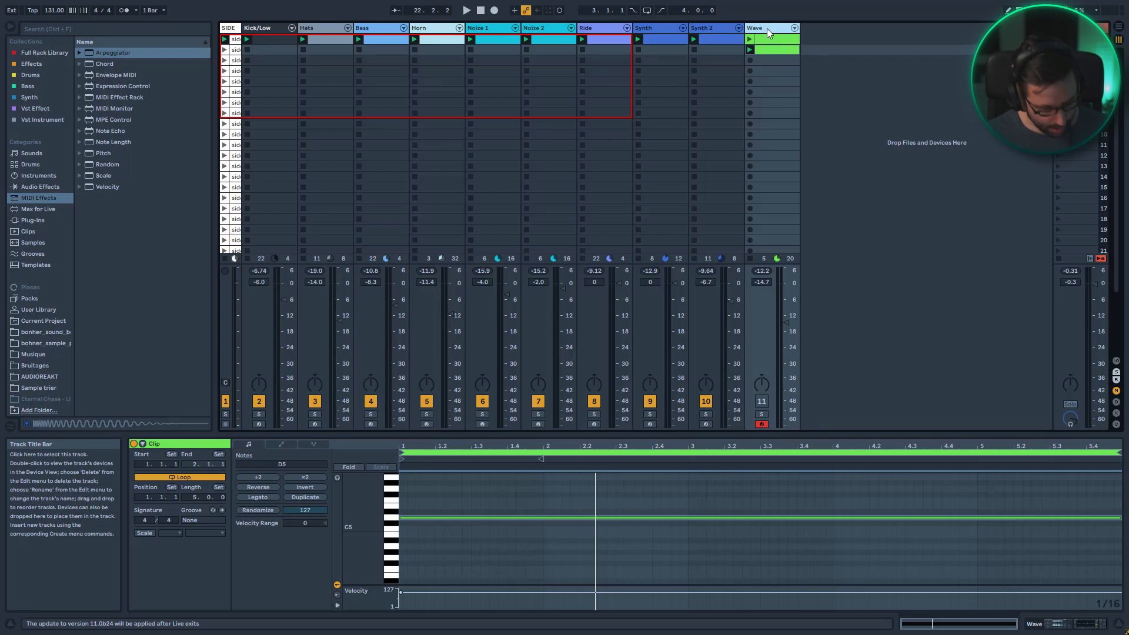
Insert a new MIDI track and load the Wavetable instrument onto it
key(ctrl+shift+t)
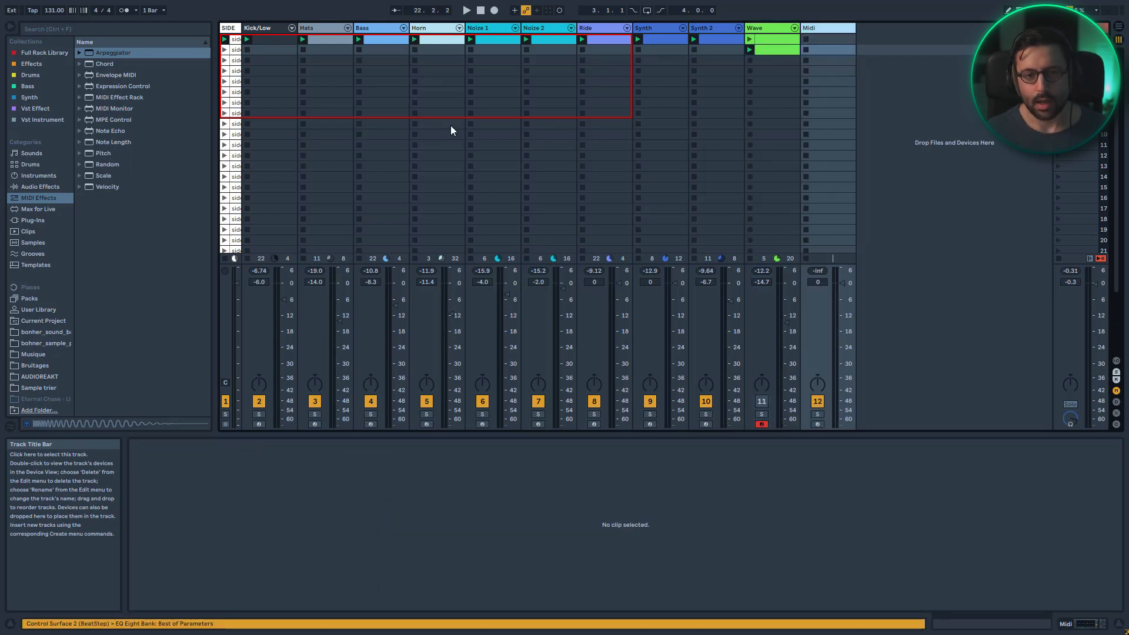
click(40, 176)
click(83, 131)
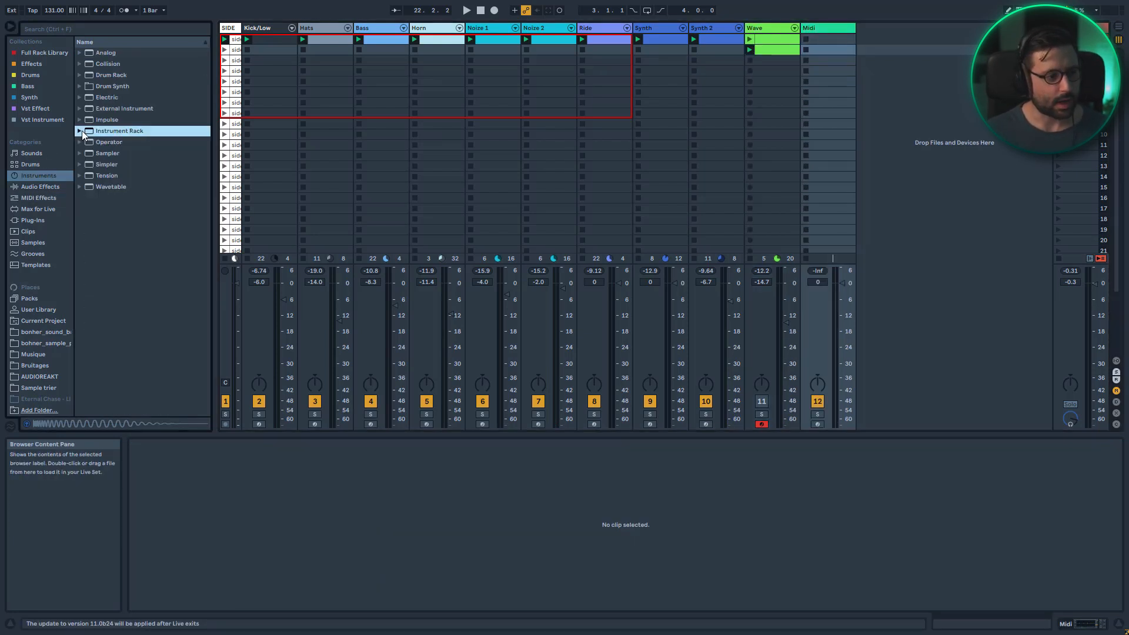
double_click(108, 187)
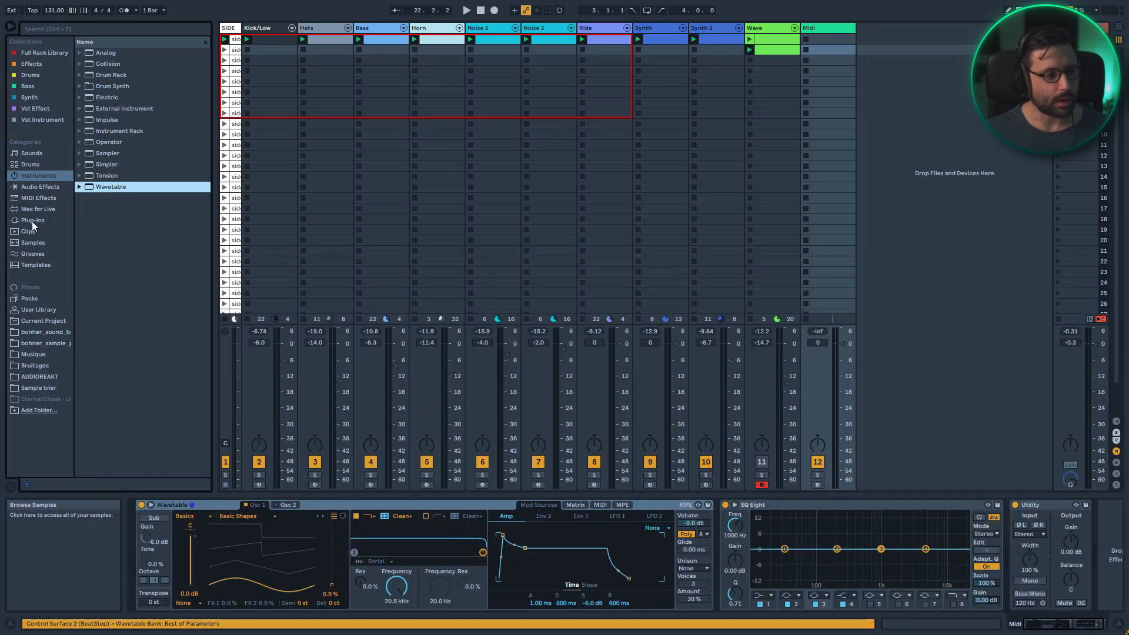
Add an Arpeggiator before Wavetable and set its rate to 1/16
click(43, 198)
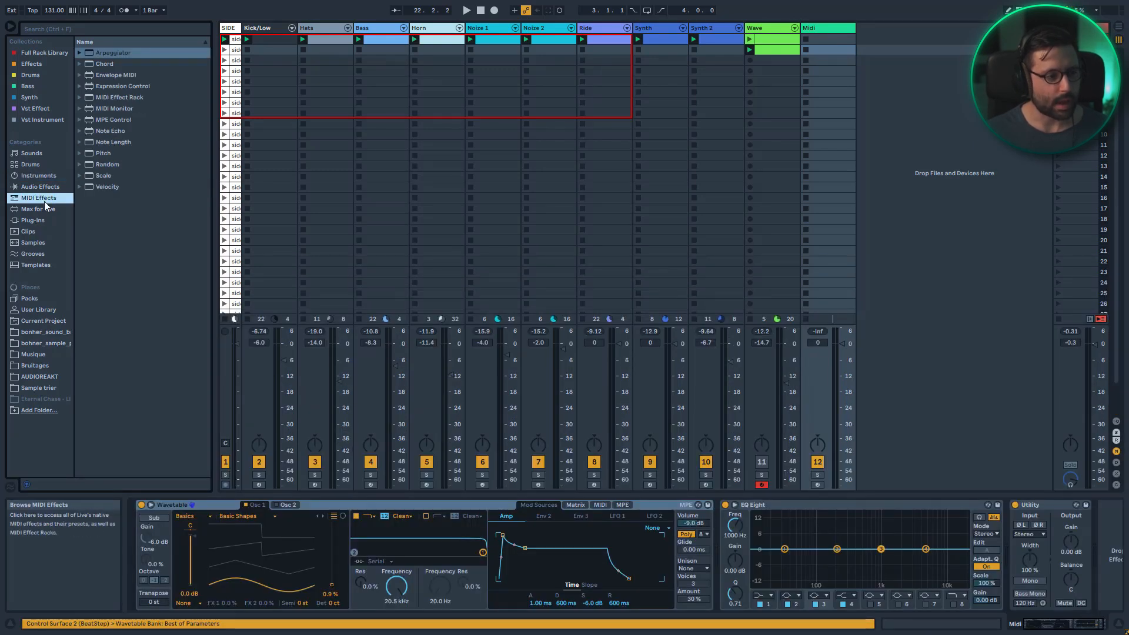
double_click(114, 53)
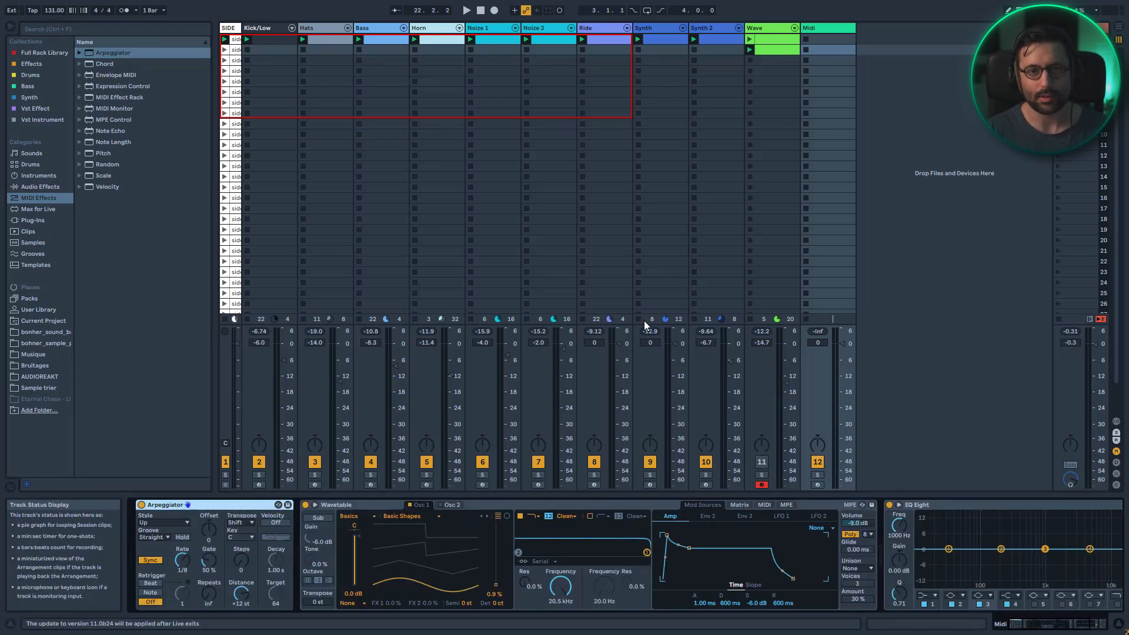
drag(186, 560, 193, 566)
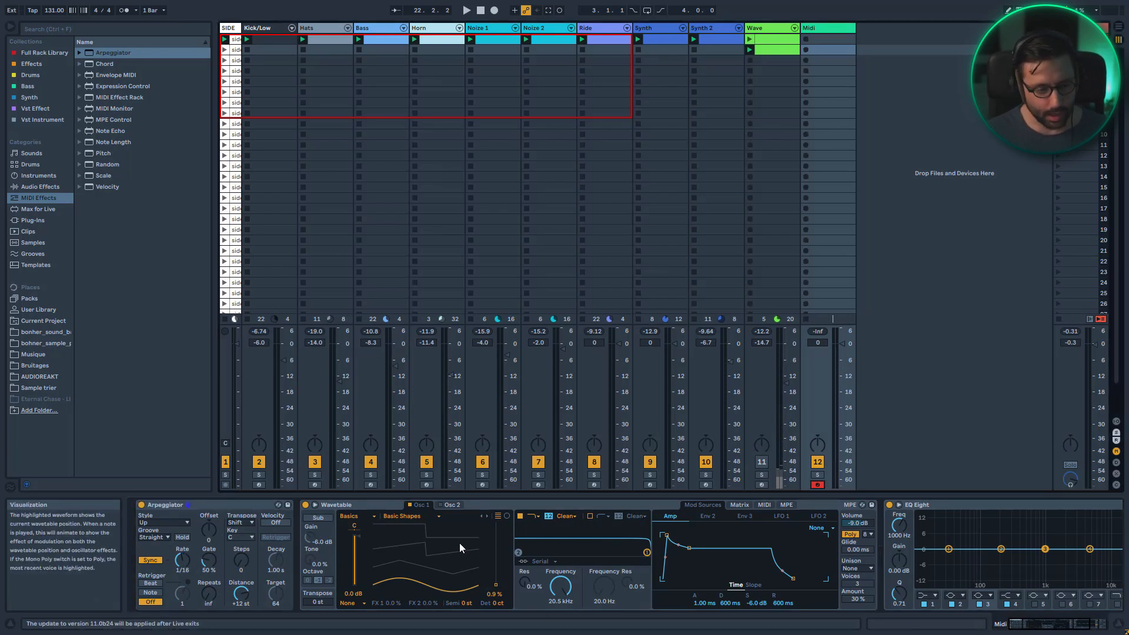
Set Wavetable's oscillator 1 to the Noise category and the Swepdustry wavetable
click(358, 518)
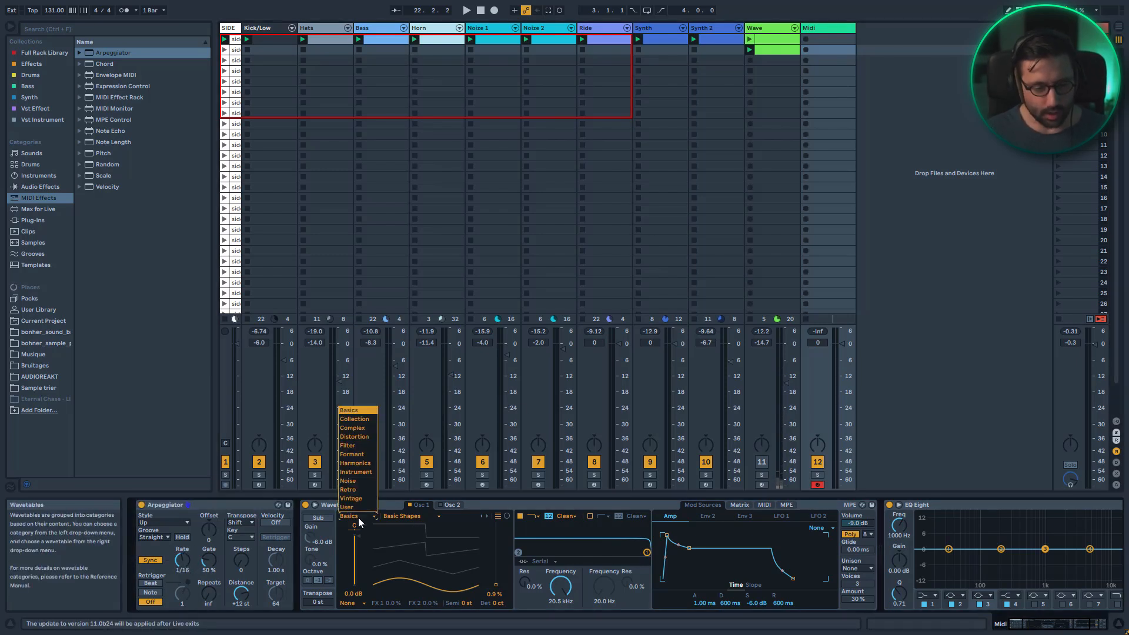
click(358, 481)
click(399, 516)
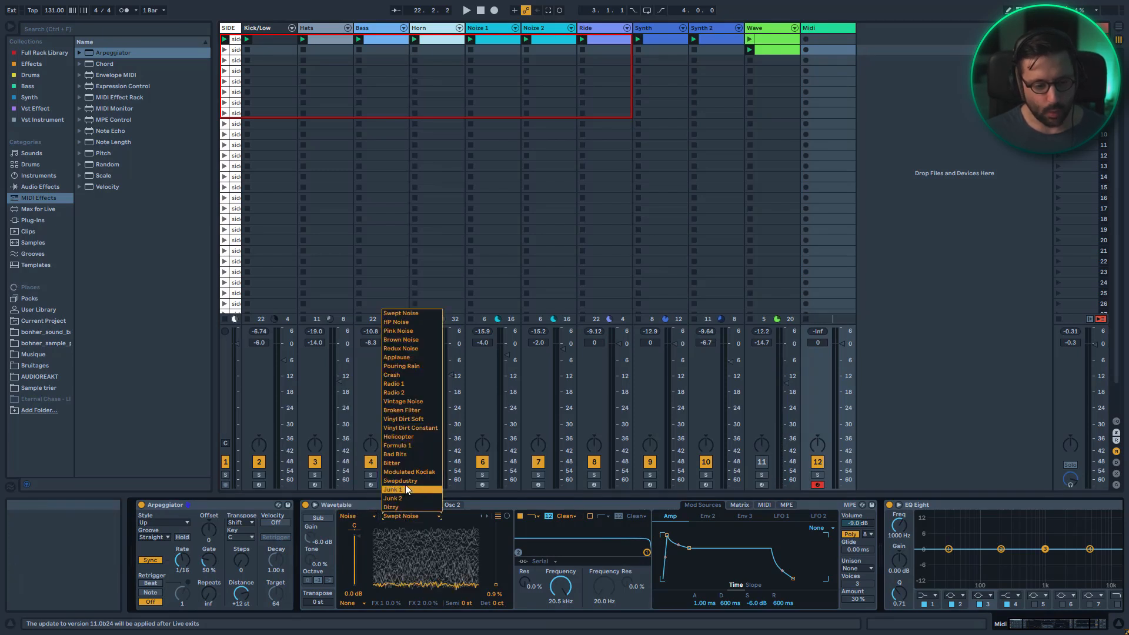
click(405, 485)
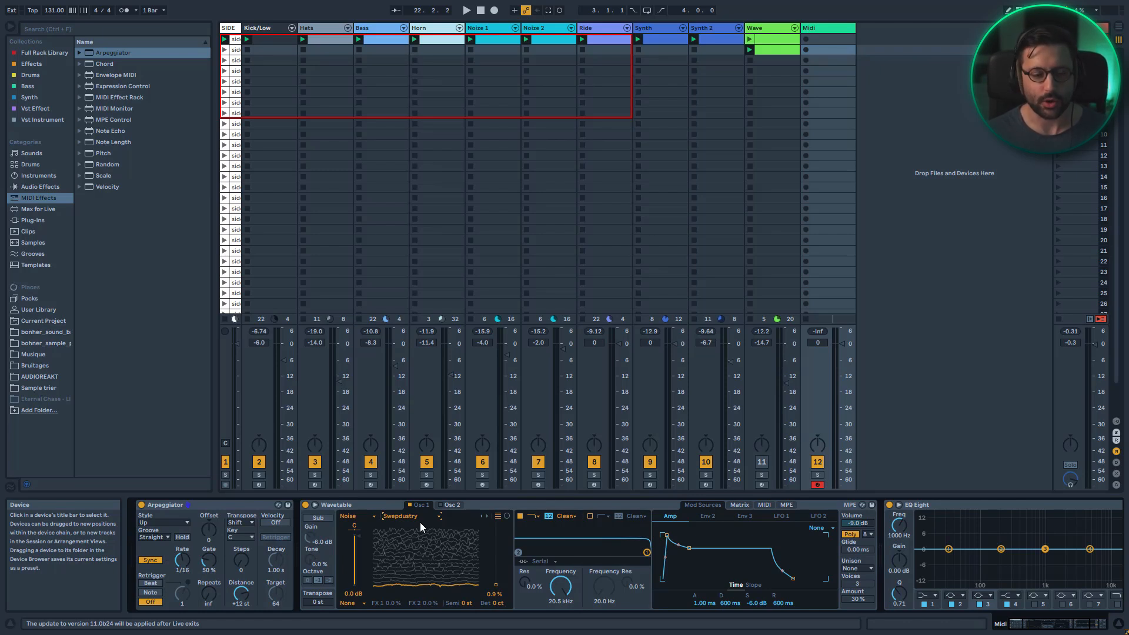
Set oscillator 2's wave position to 71% and return to oscillator 1
click(453, 505)
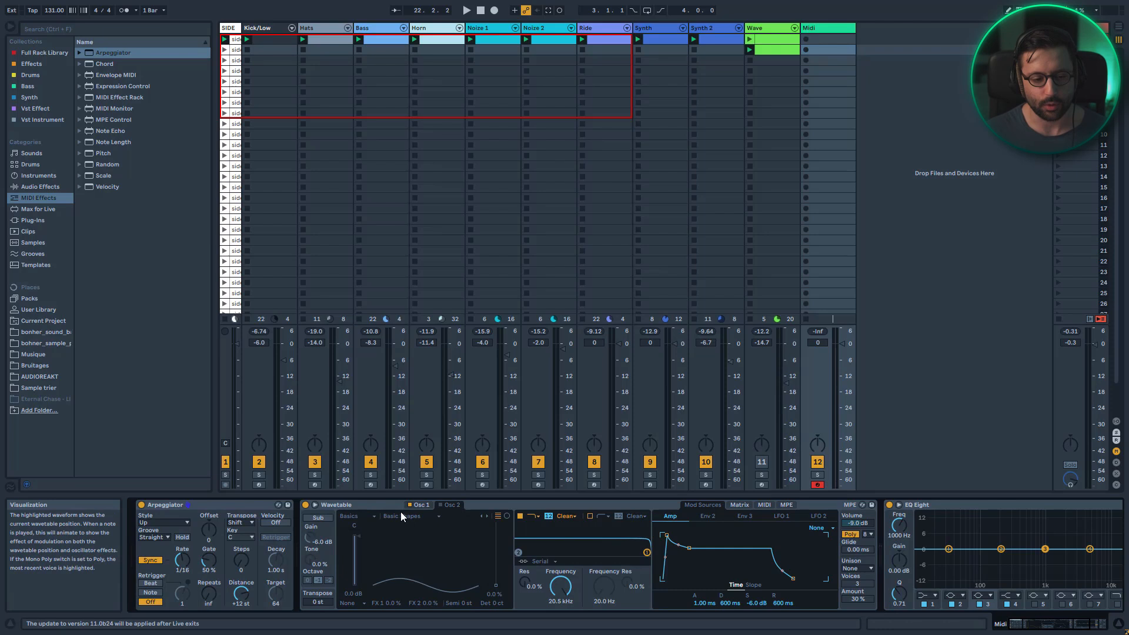
drag(496, 586, 496, 541)
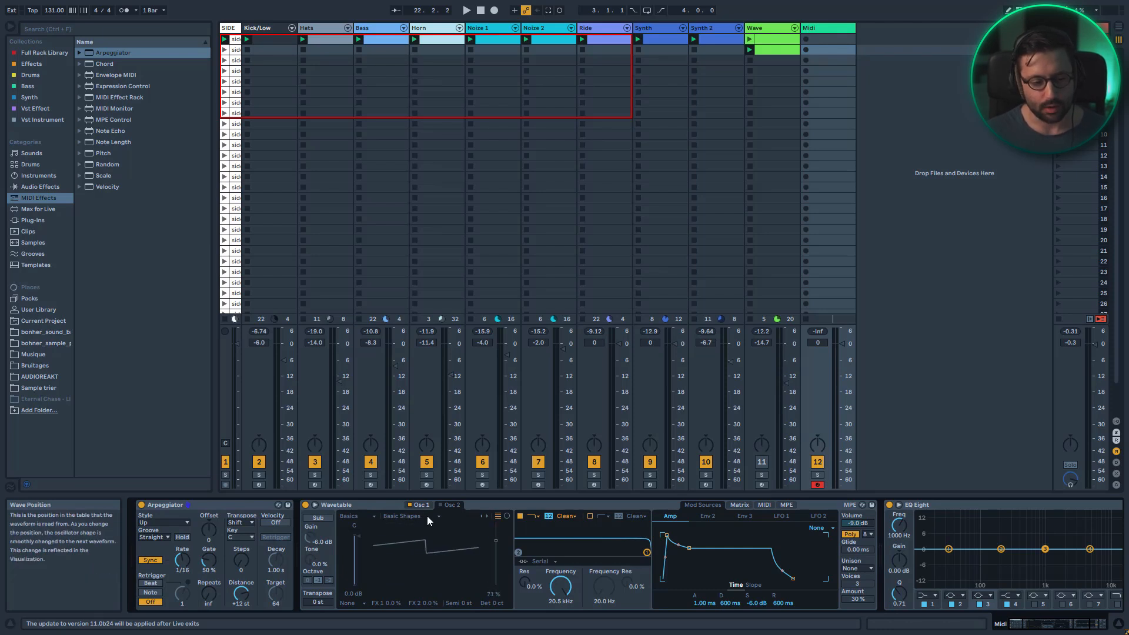
click(421, 506)
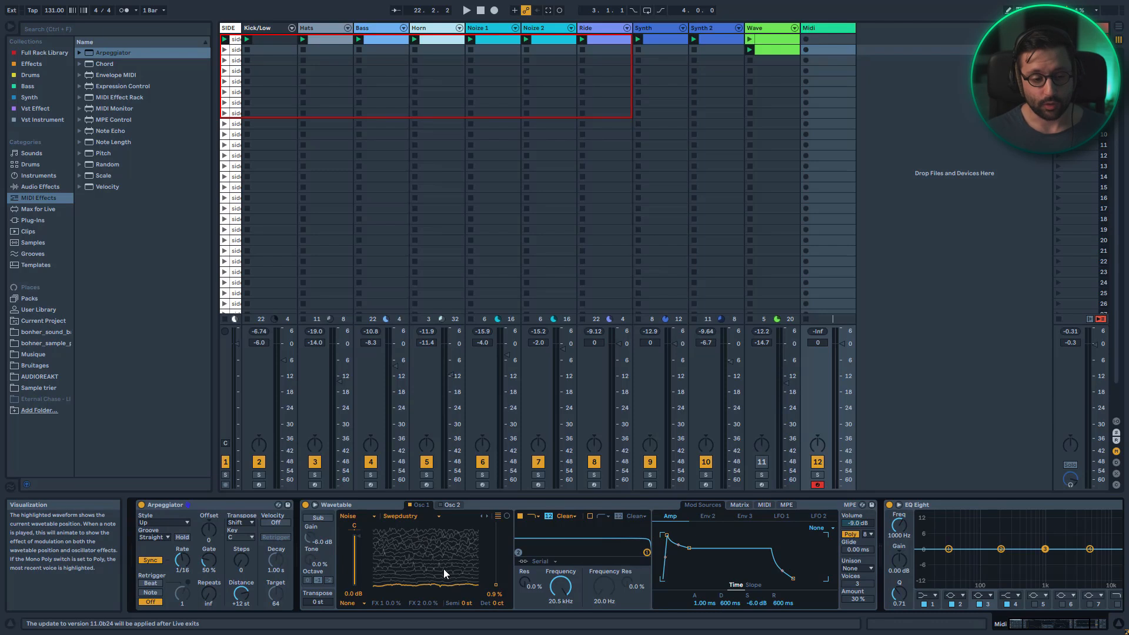
Set oscillator 1's wave position to 56% and switch its effect mode to FM with amount 100%
drag(495, 579, 482, 562)
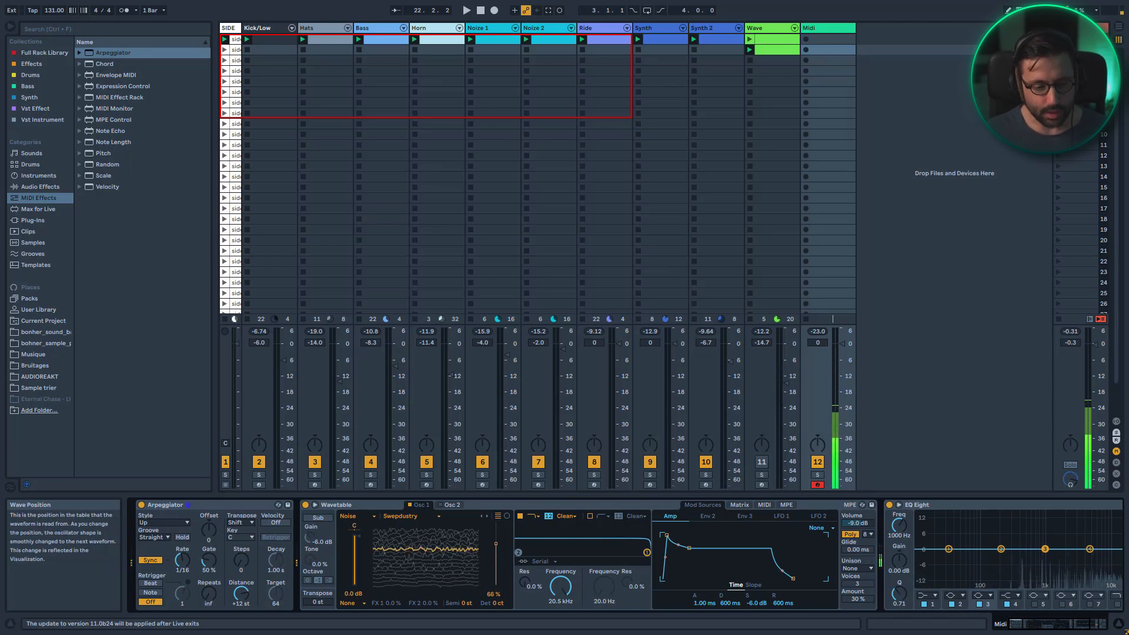
click(360, 602)
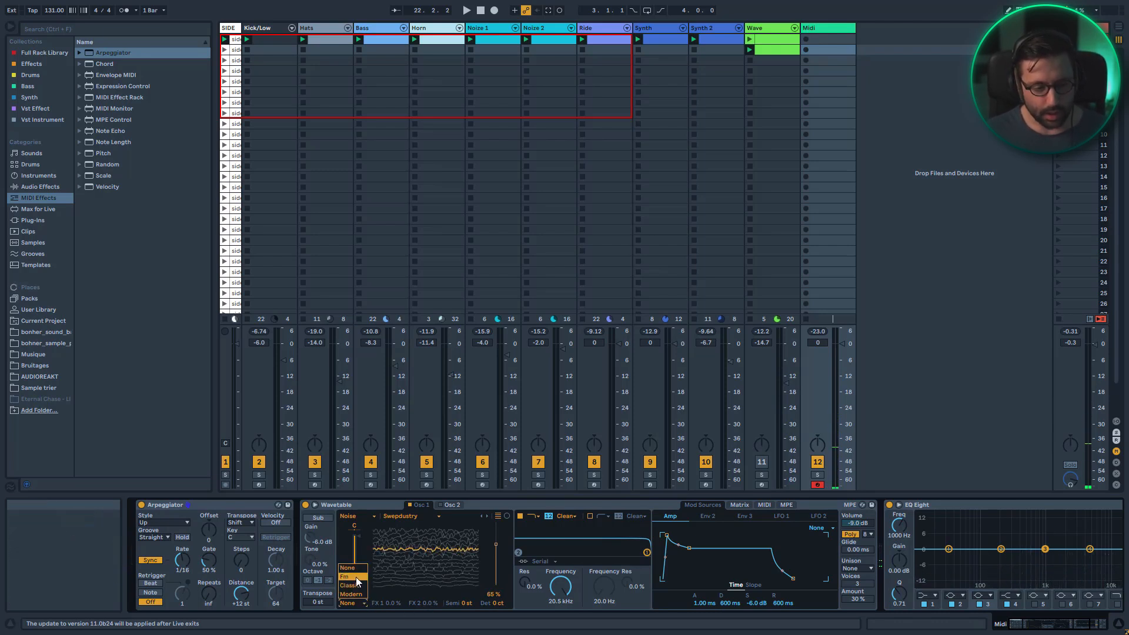
click(355, 577)
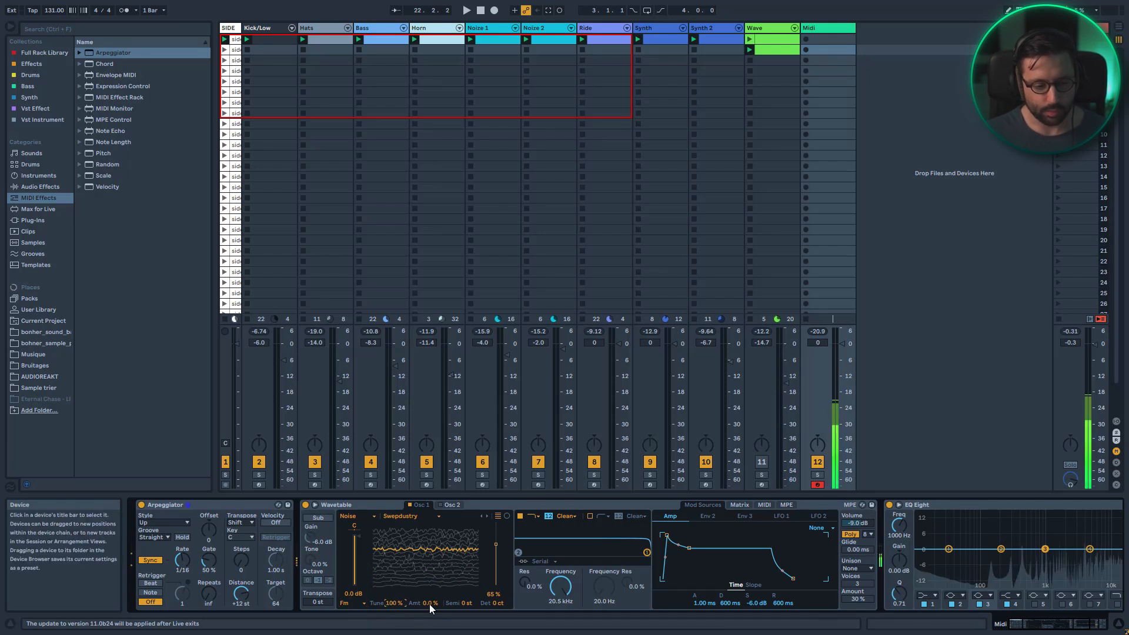
drag(429, 604, 430, 546)
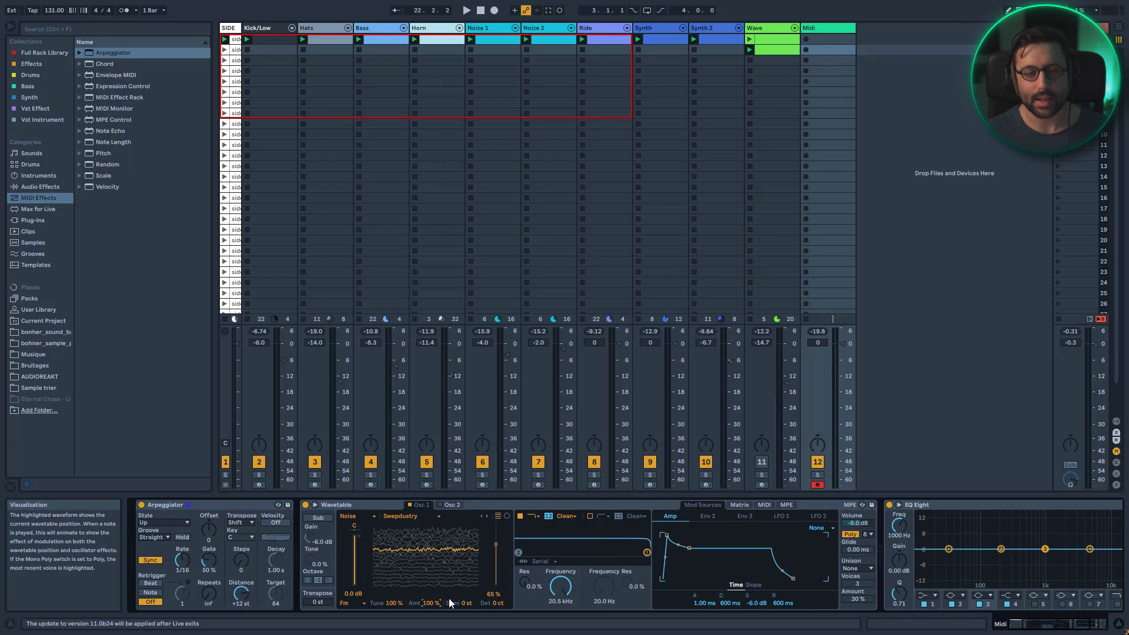
drag(495, 545, 496, 551)
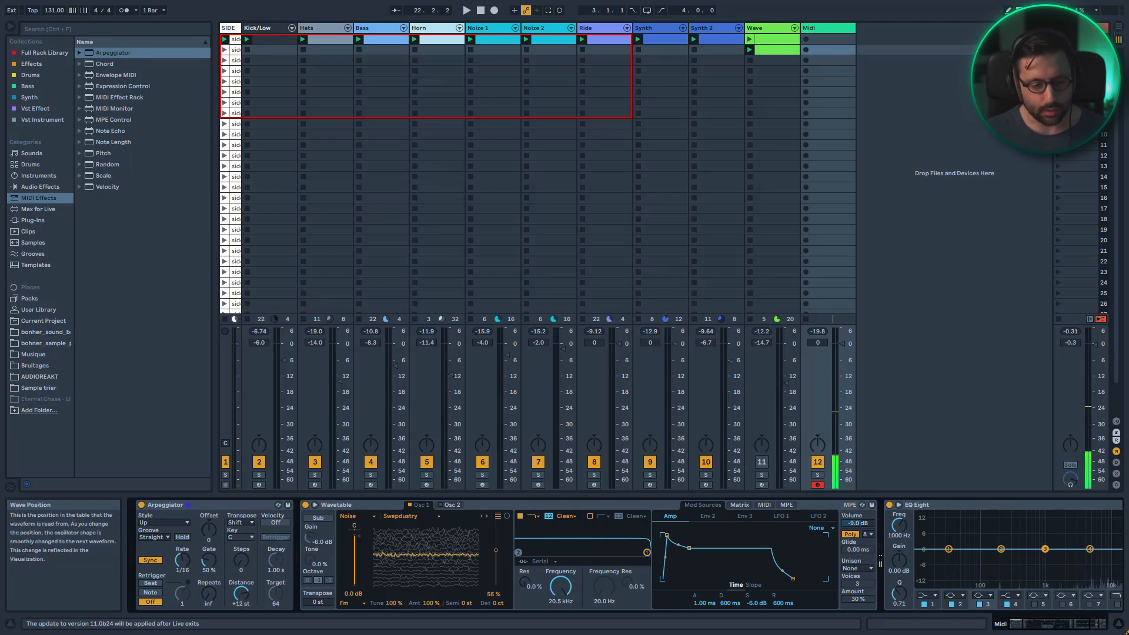
Set the filter to a bandpass type with 24 dB slope, about 1.46 kHz frequency and 47% resonance
click(565, 517)
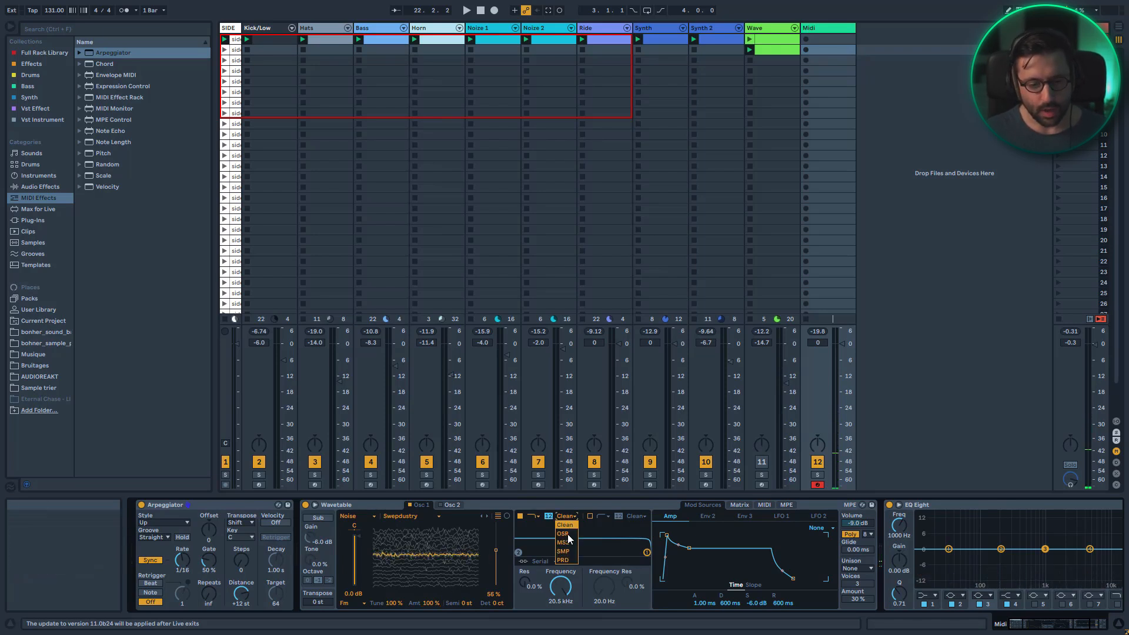
click(569, 525)
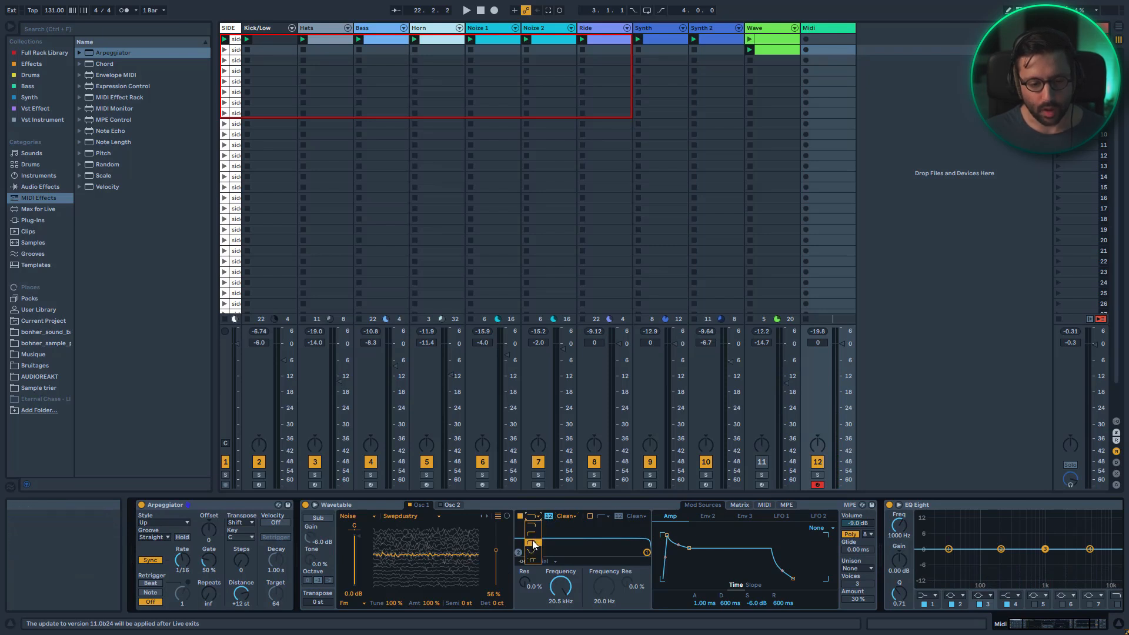
drag(561, 587, 525, 556)
click(549, 516)
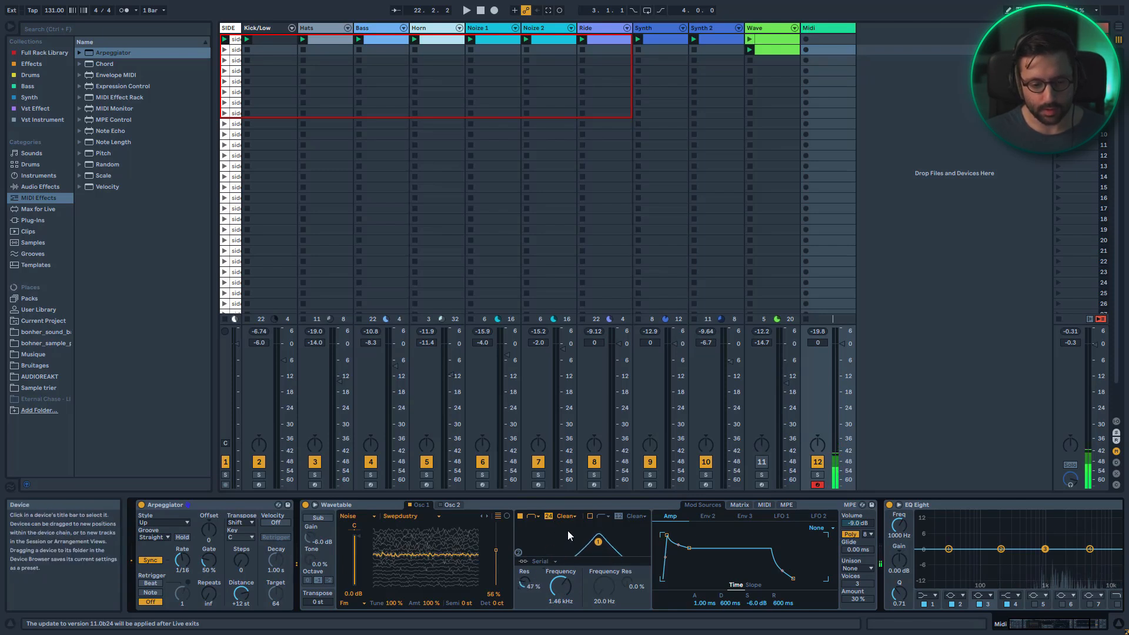
Group the Arpeggiator and Wavetable devices into an Instrument Rack
click(217, 506)
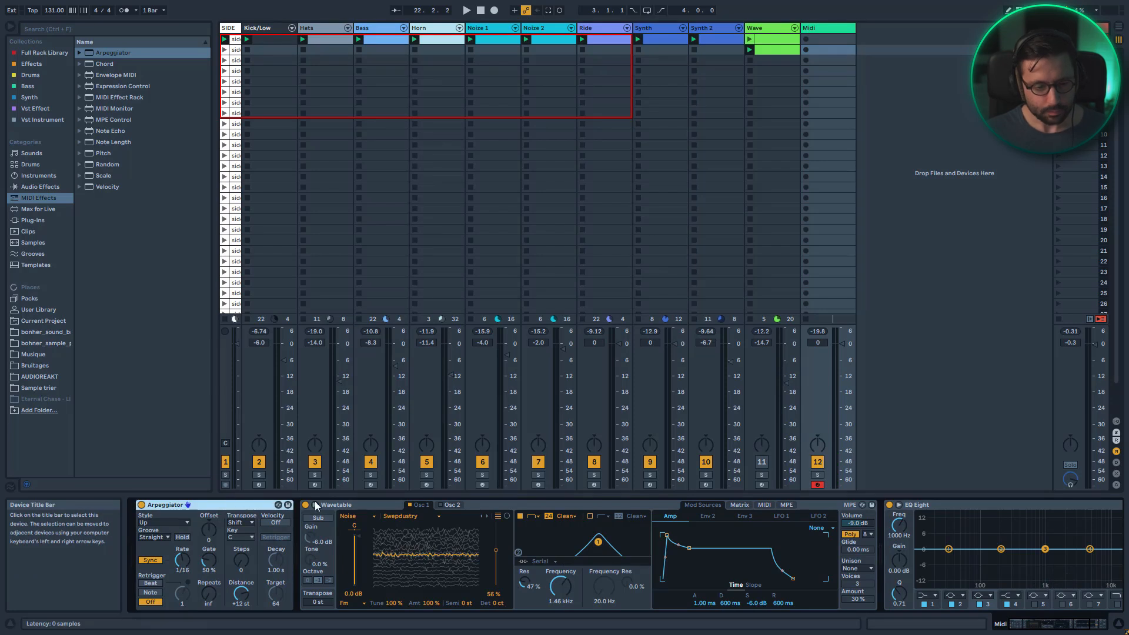
shift+click(356, 504)
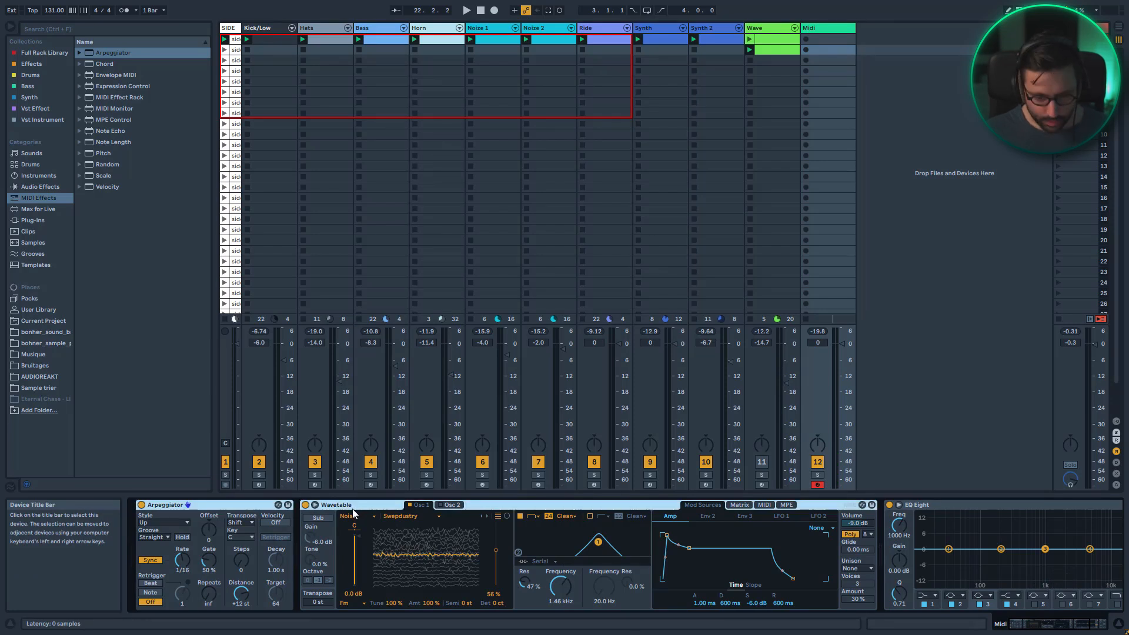
key(ctrl+g)
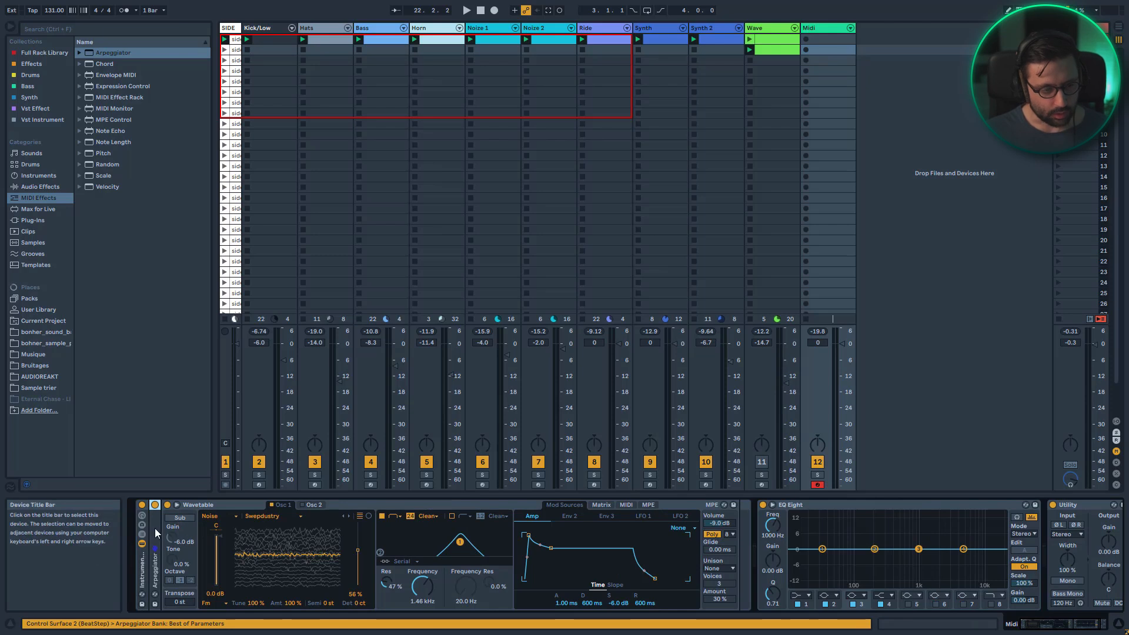
Open the rack's chain and raise the Arpeggiator's gate to 93%
double_click(154, 528)
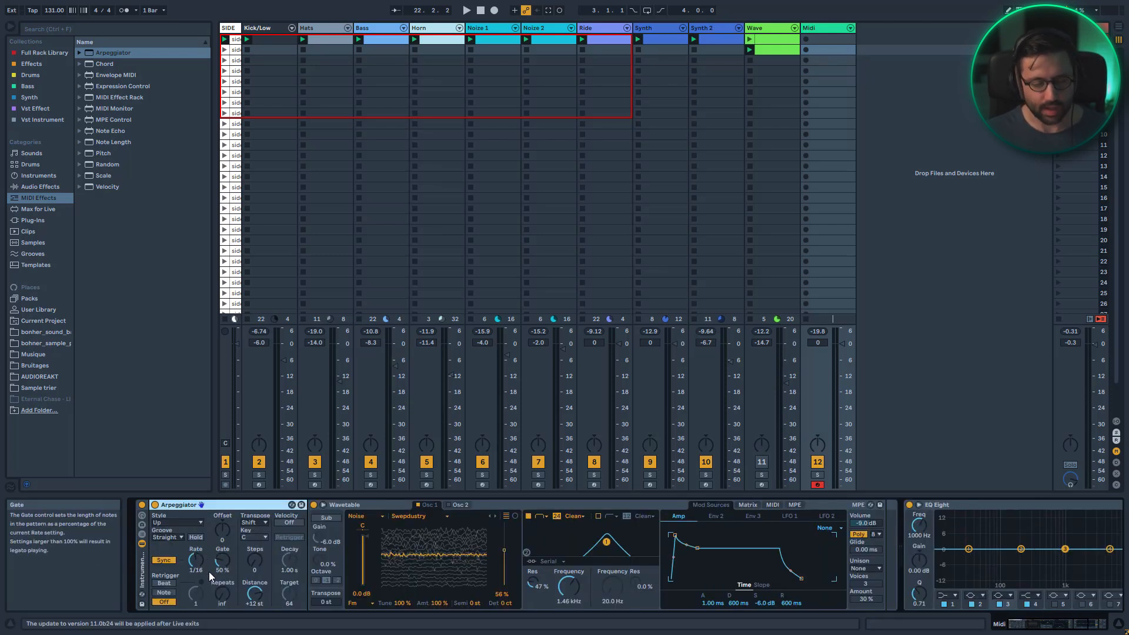
drag(221, 565, 221, 549)
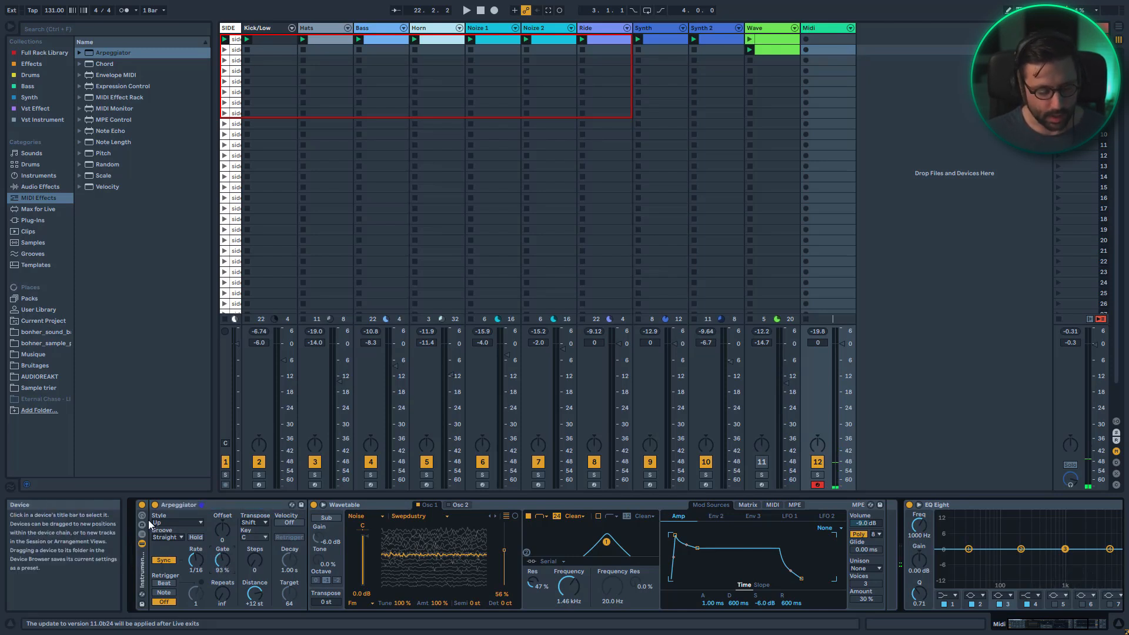
click(187, 507)
Map the Wavetable filter frequency to Macro 1 and sweep the macro down to about 425 Hz
right_click(553, 590)
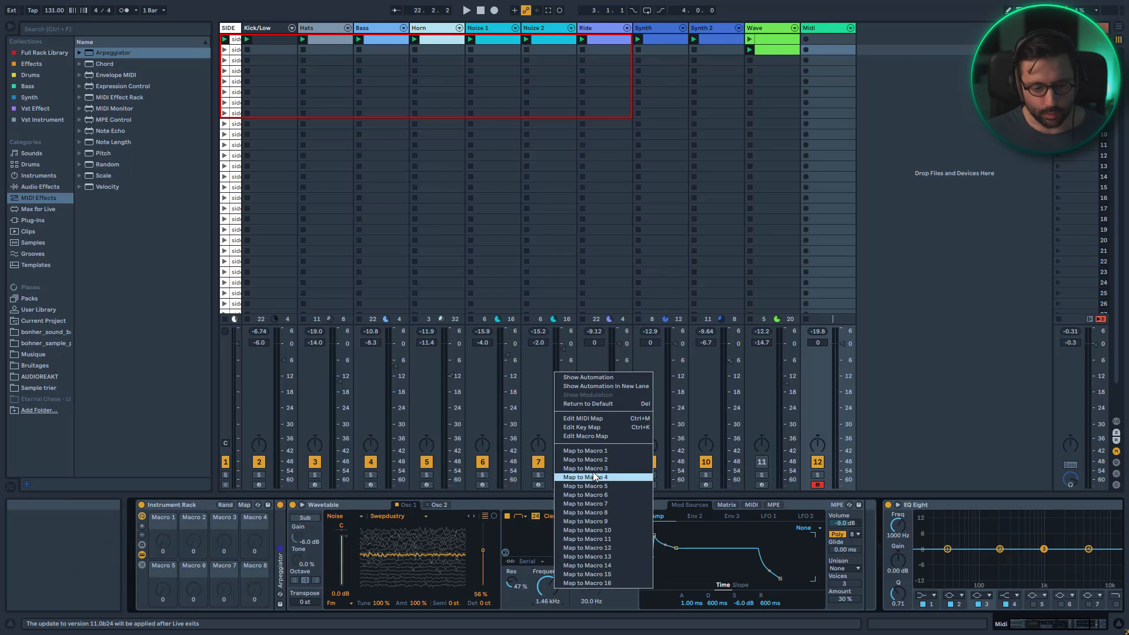
click(597, 452)
drag(163, 542, 164, 494)
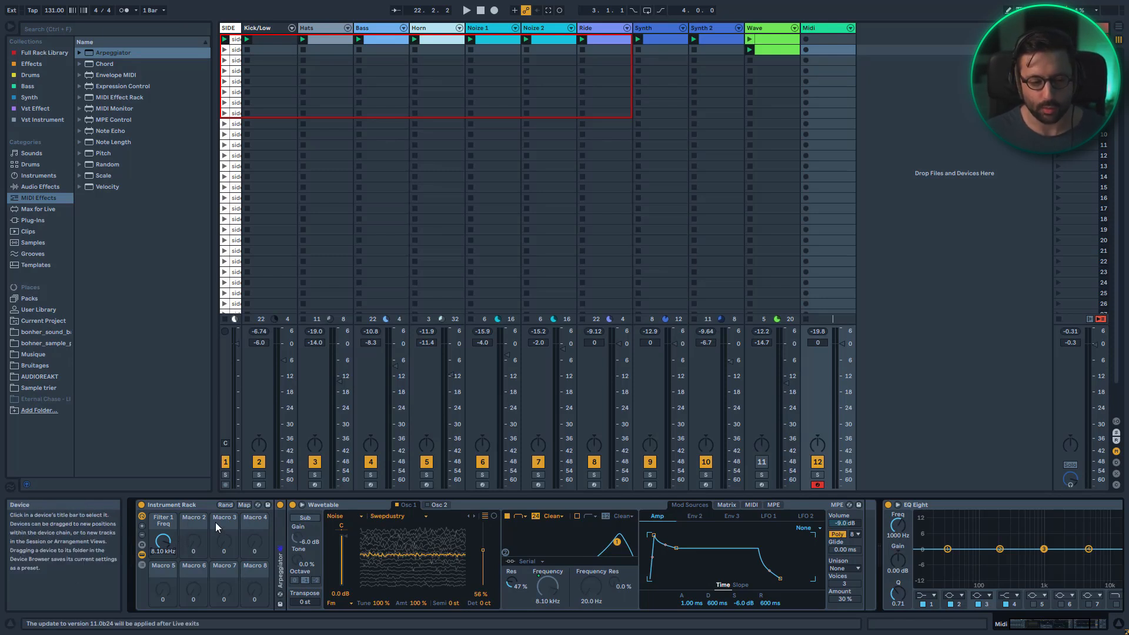
drag(172, 543, 171, 581)
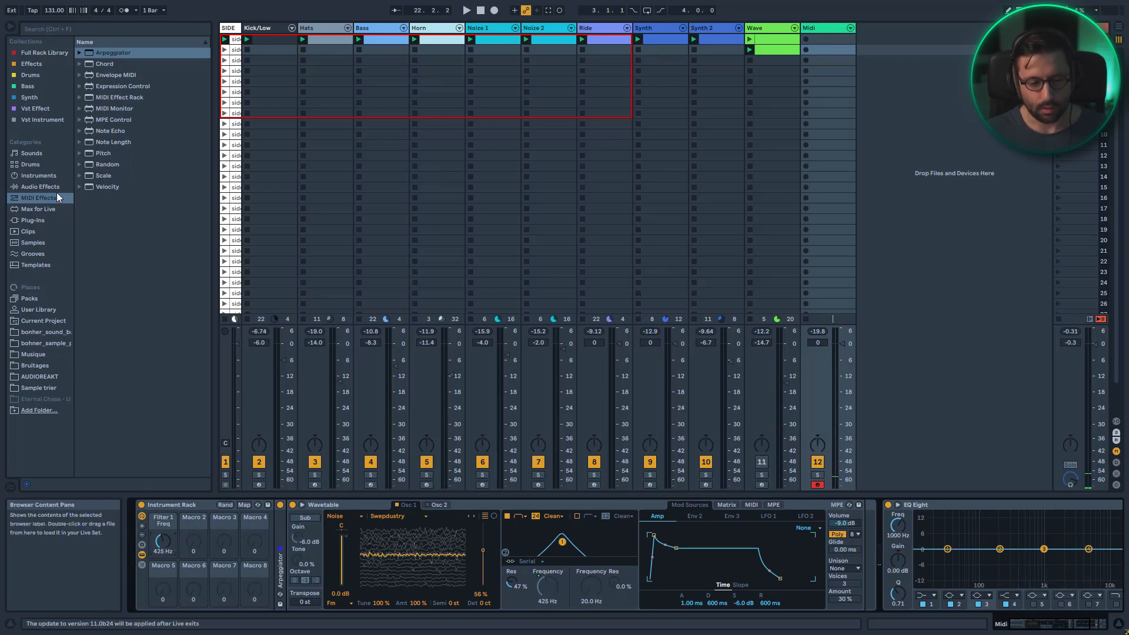
Add a Reverb from the audio effects after the rack, raise its decay time to about 3.79 s, and collapse it
click(41, 187)
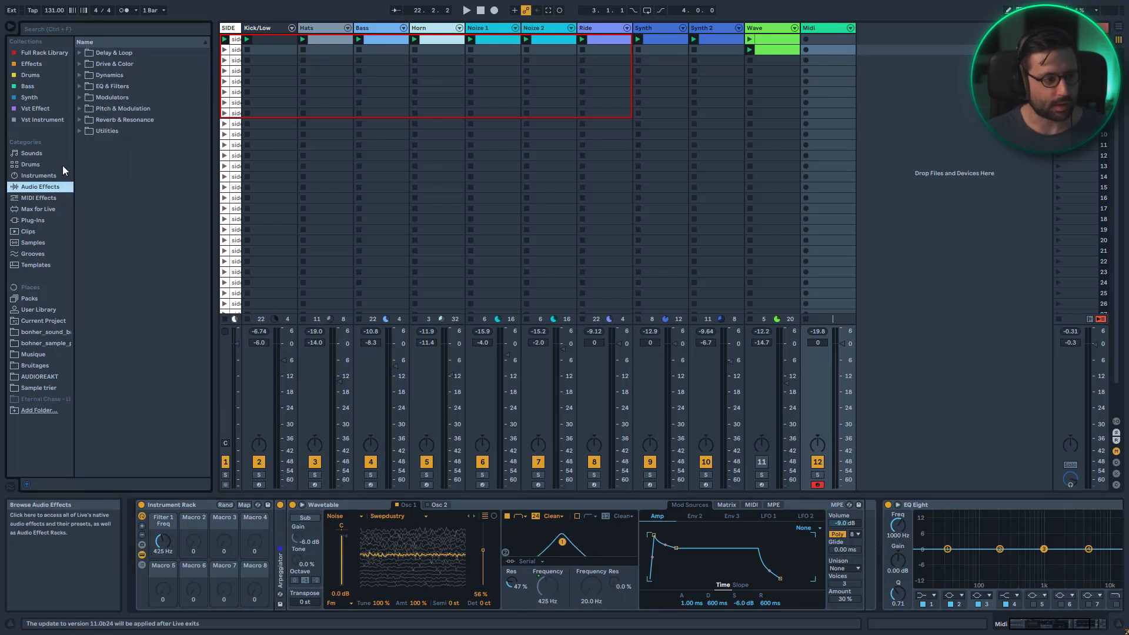
click(82, 120)
drag(112, 166, 854, 553)
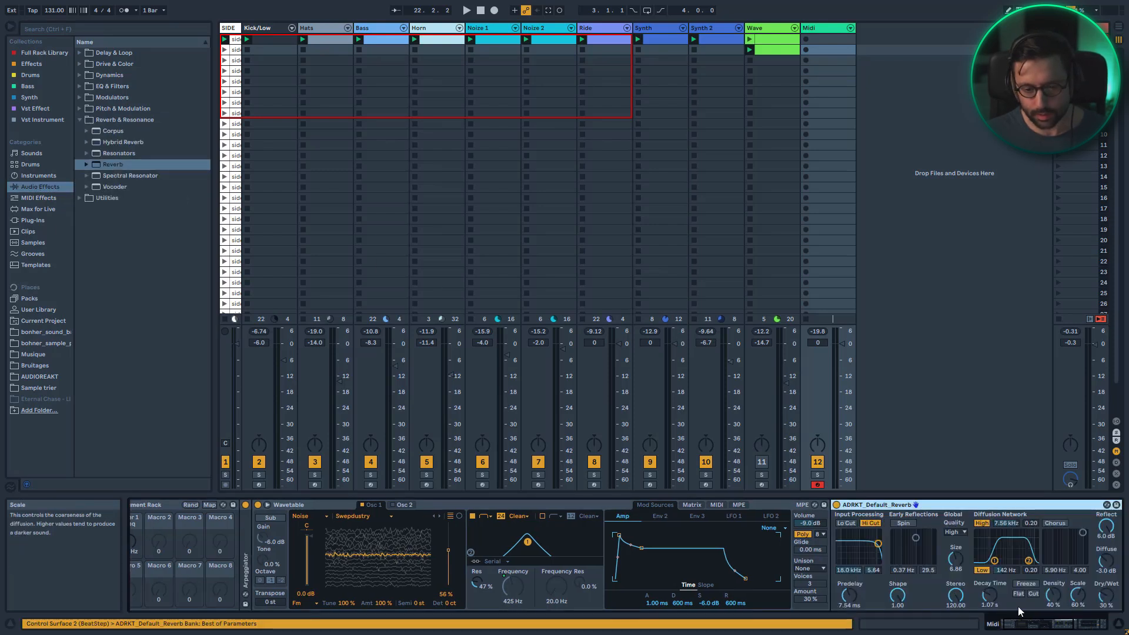
drag(993, 601, 993, 580)
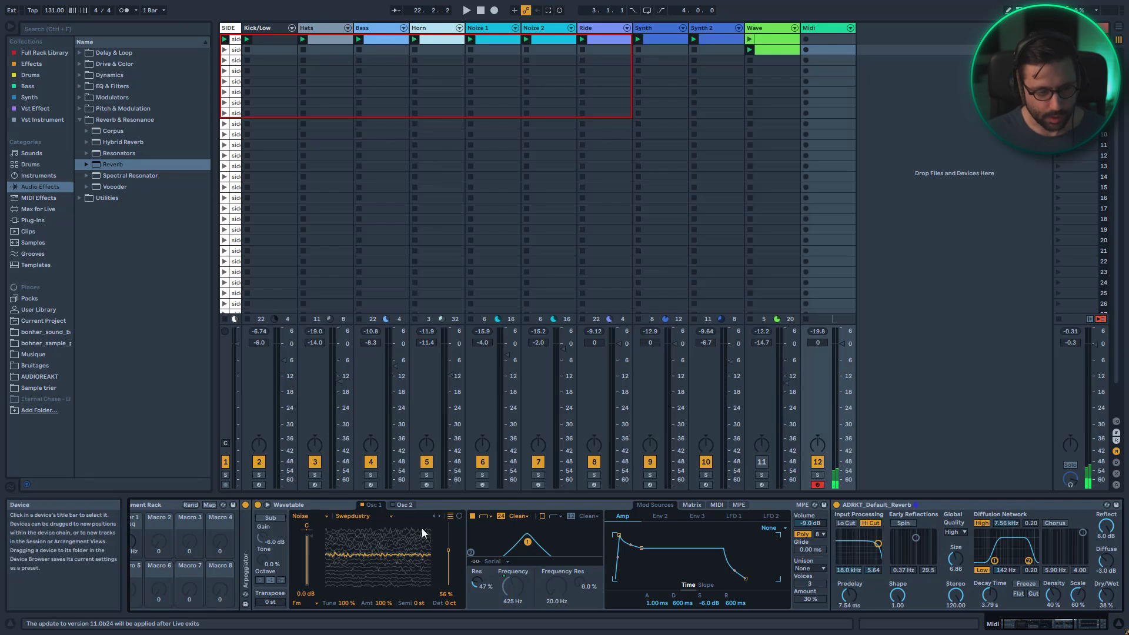
double_click(883, 507)
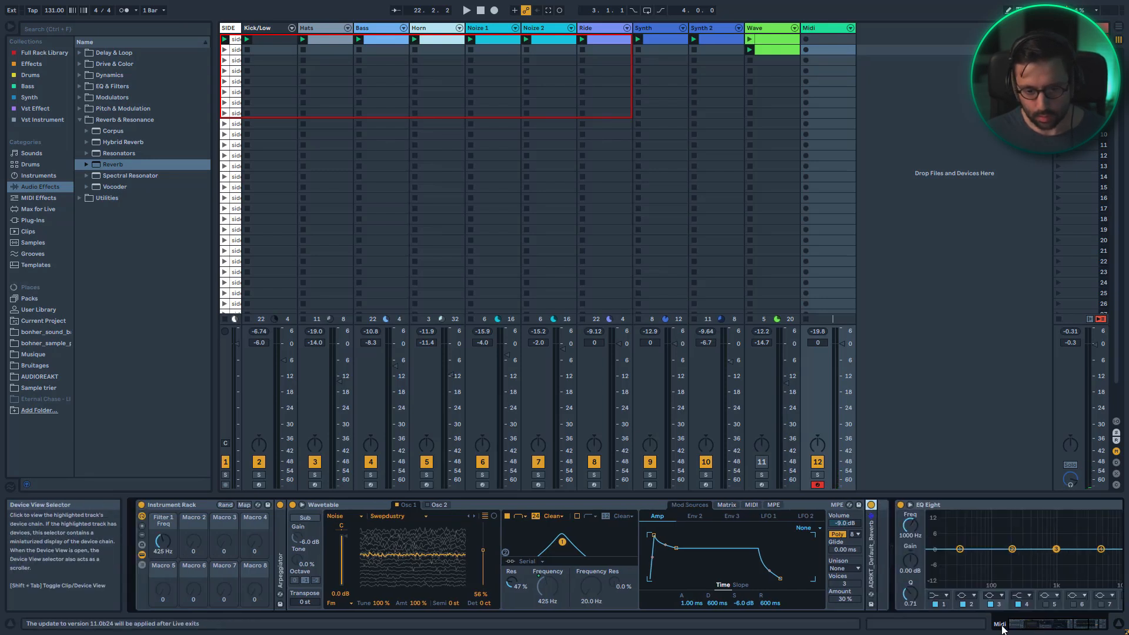
Turn Macro 1 up so the filter frequency reaches about 4.96 kHz
mouse_move(163, 542)
mouse_down()
mouse_move(163, 518)
mouse_move(158, 544)
mouse_up()
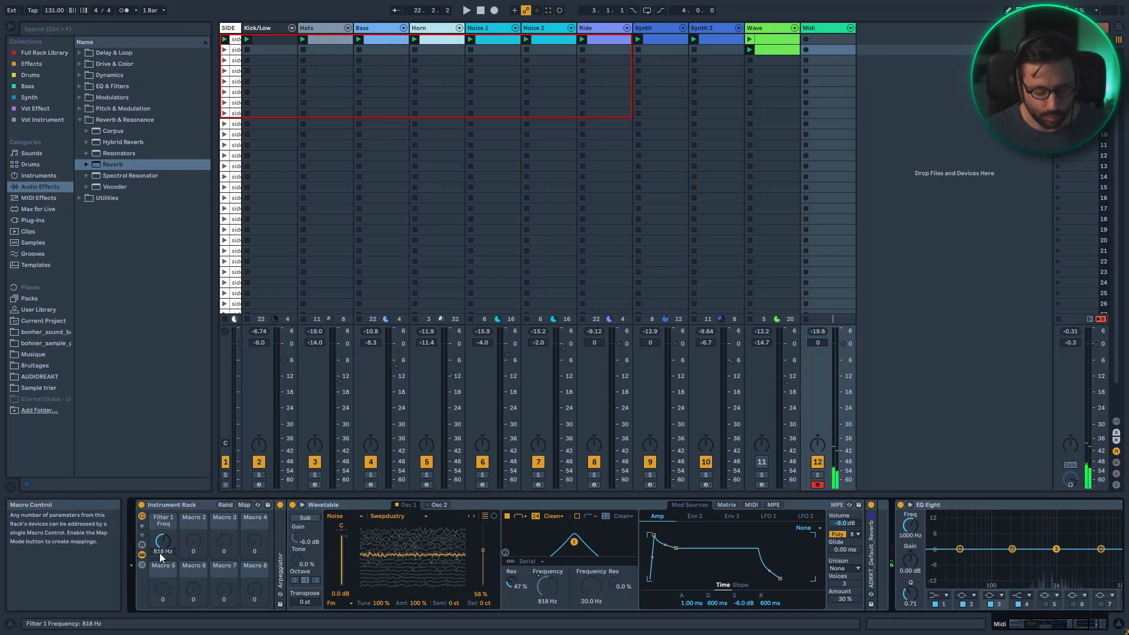
drag(164, 553, 164, 534)
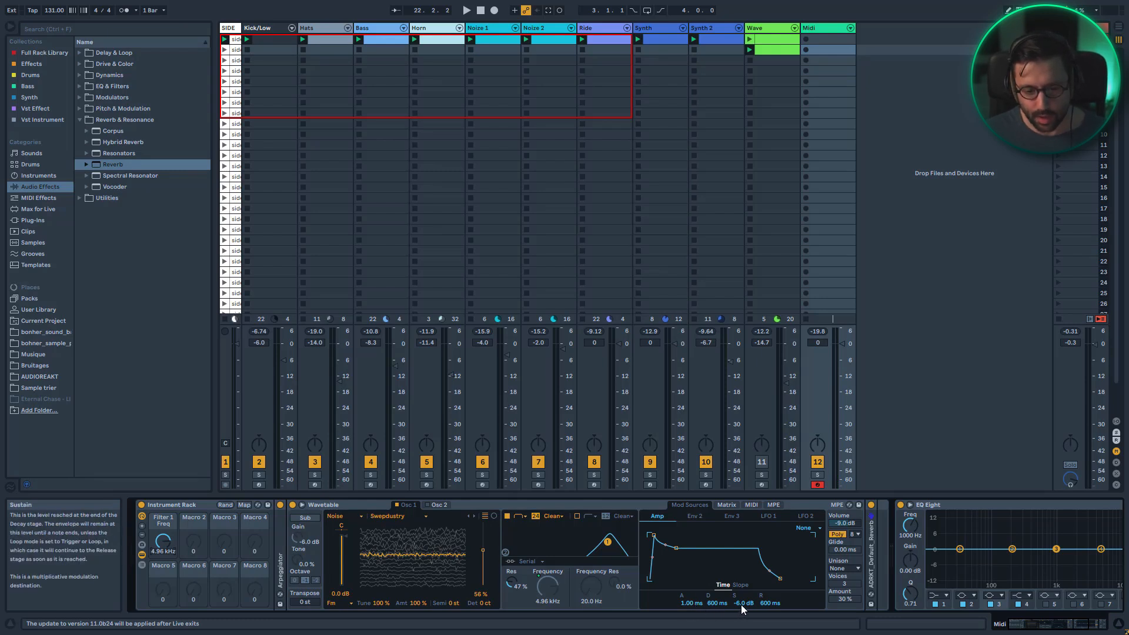
Set the amp envelope sustain to -inf dB and map the envelope decay to Macro 3
drag(741, 604, 741, 607)
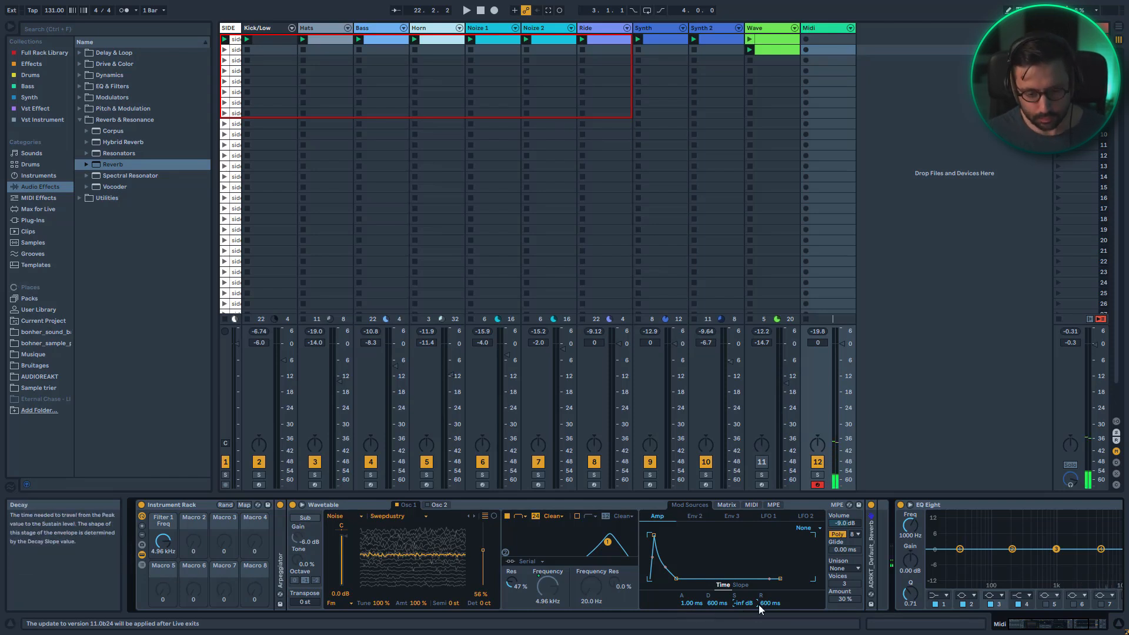
right_click(711, 602)
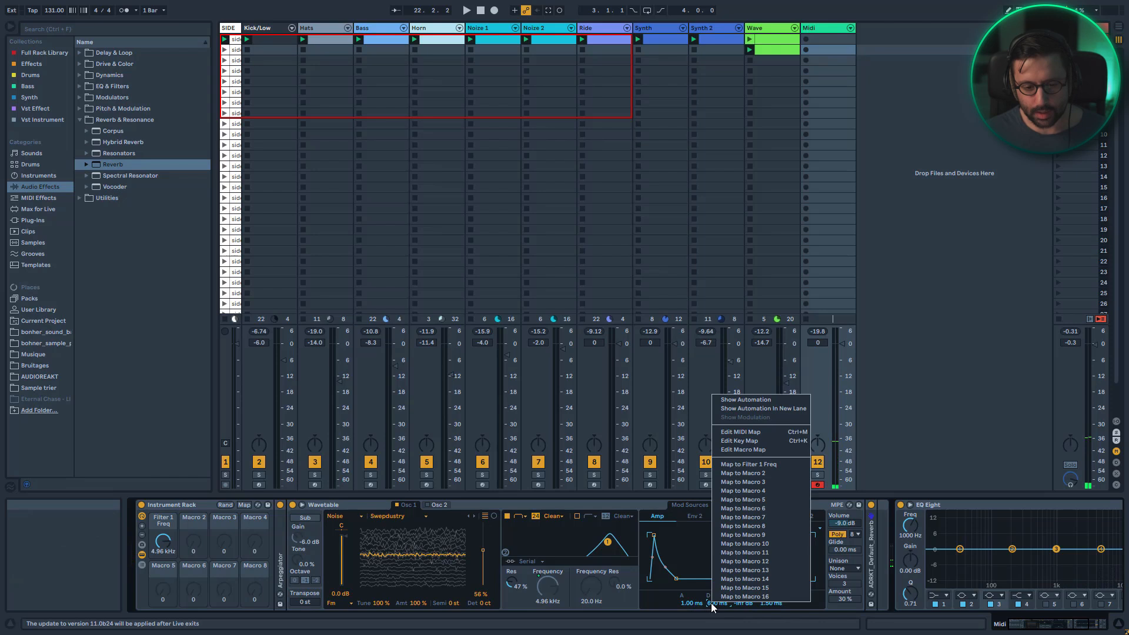
click(711, 603)
right_click(717, 601)
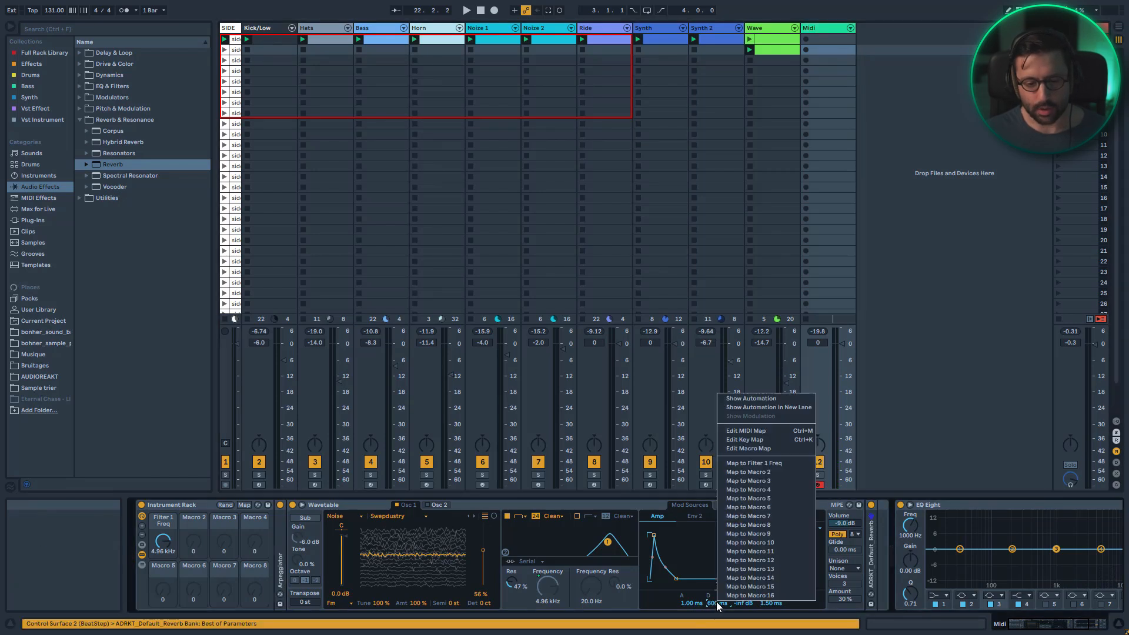
click(756, 481)
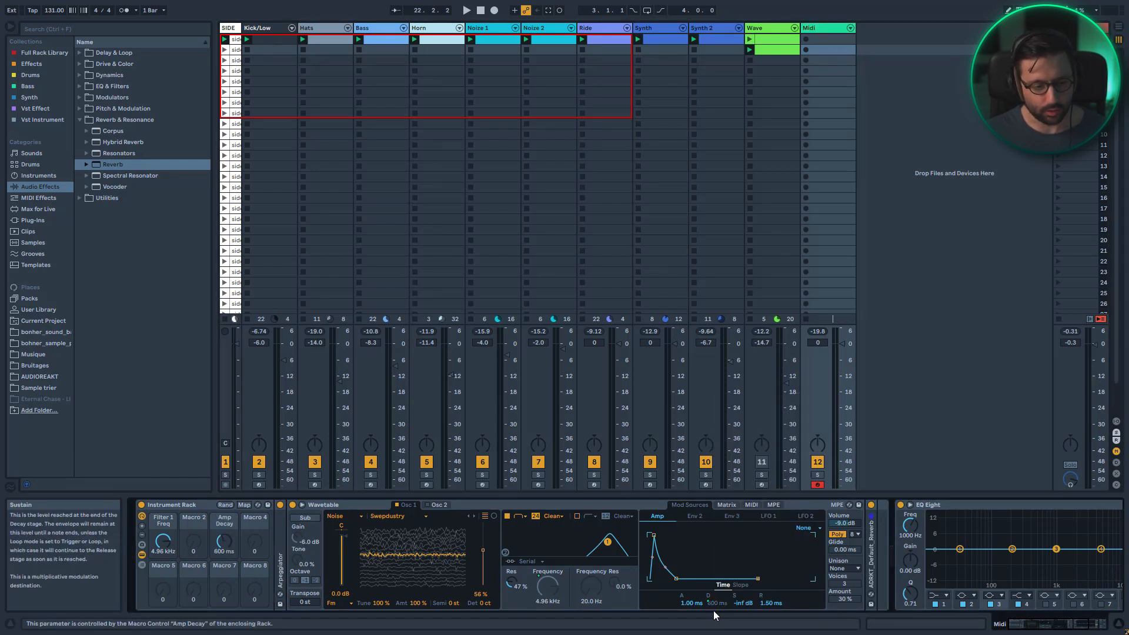
Set the amp envelope attack to about 29 ms and lower the Amp Decay macro to about 31.5 ms
click(692, 603)
text(30)
key(Return)
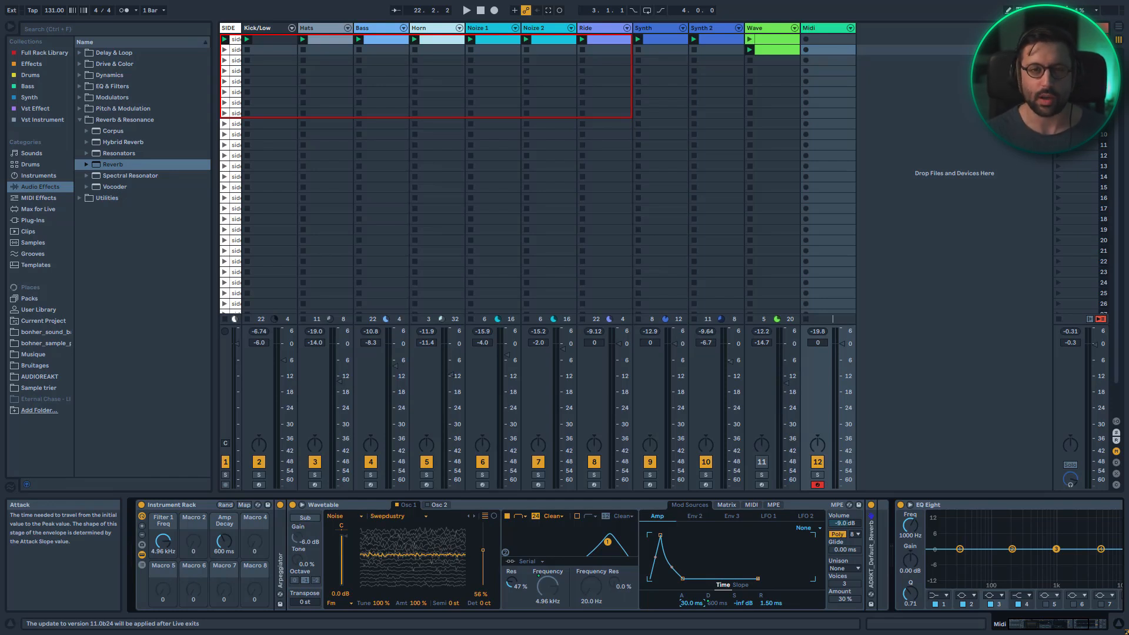
drag(687, 603, 687, 606)
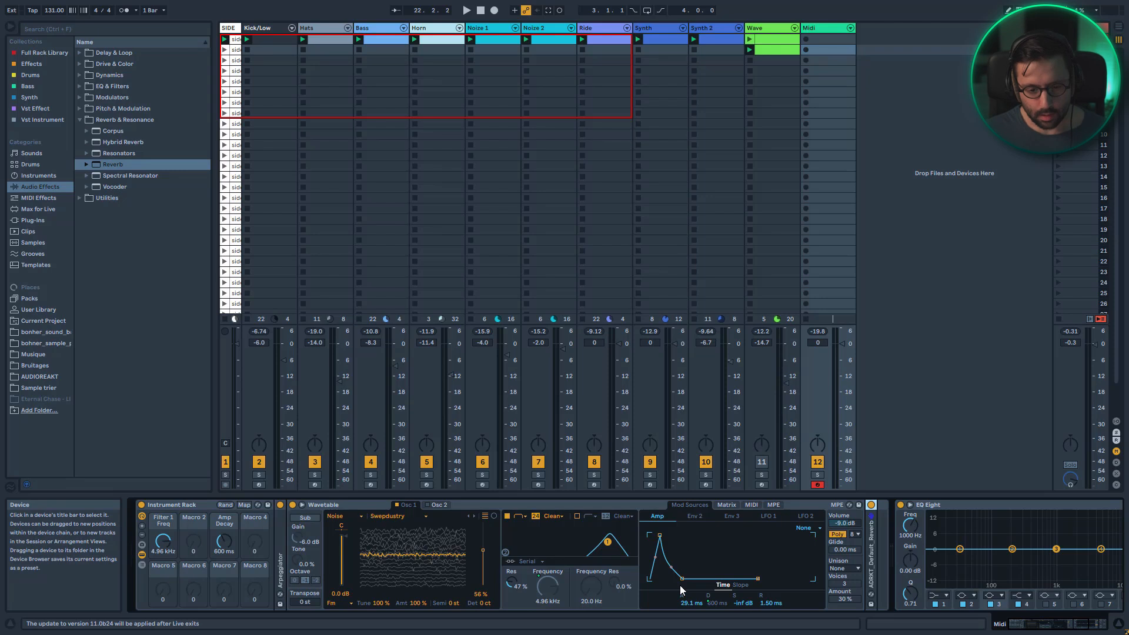
drag(225, 548, 225, 565)
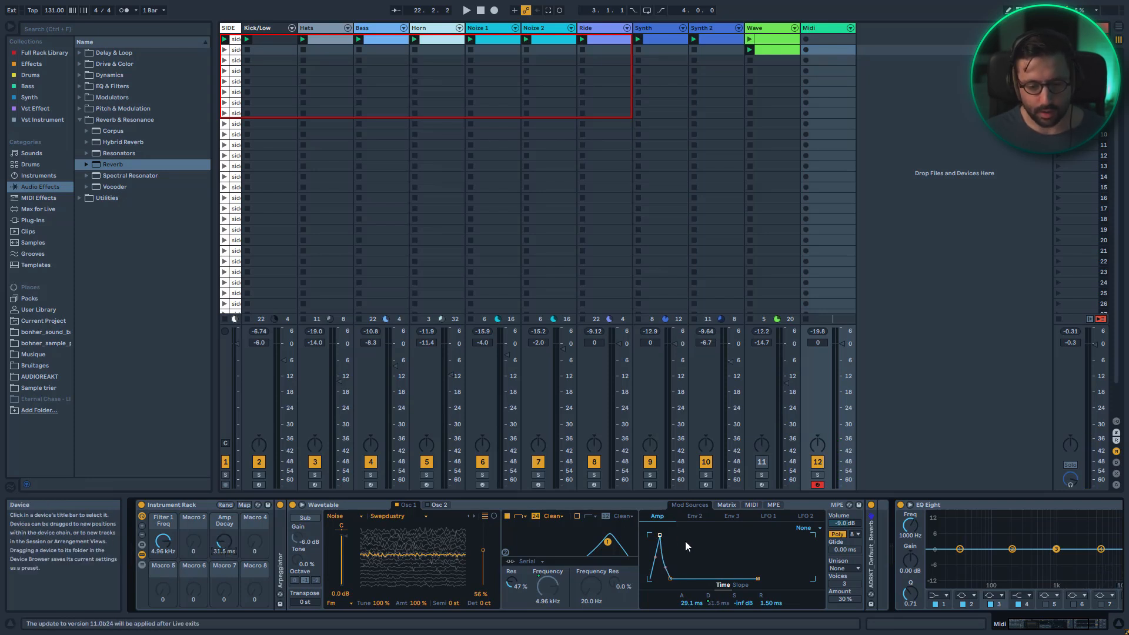
Route LFO 1 to the Amp Decay in the modulation matrix with an amount of 38
click(731, 505)
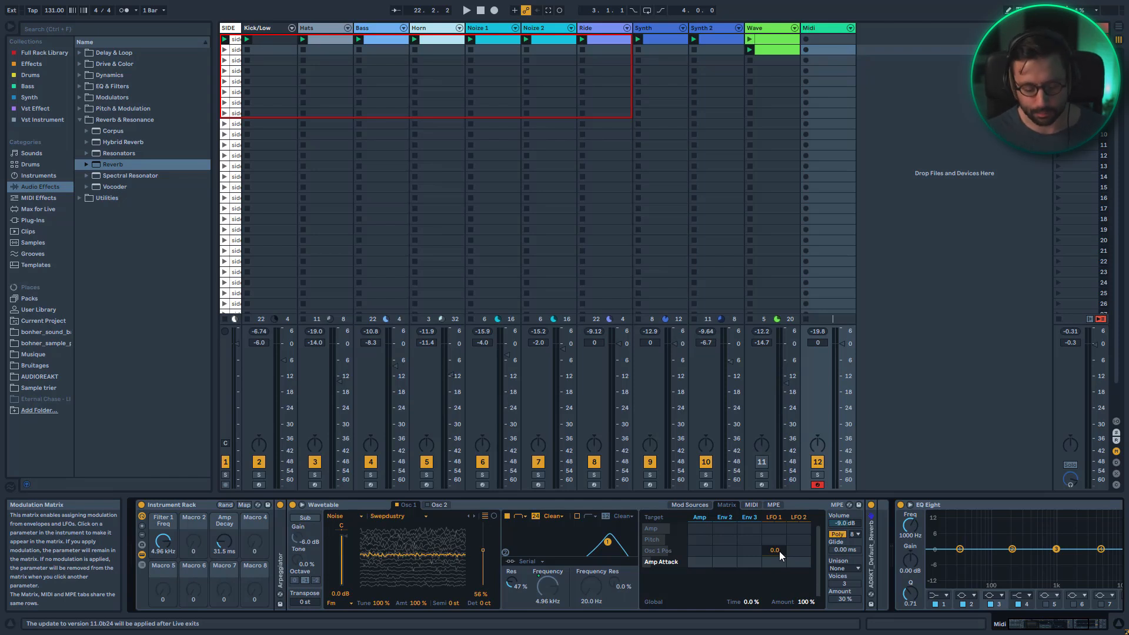
click(693, 521)
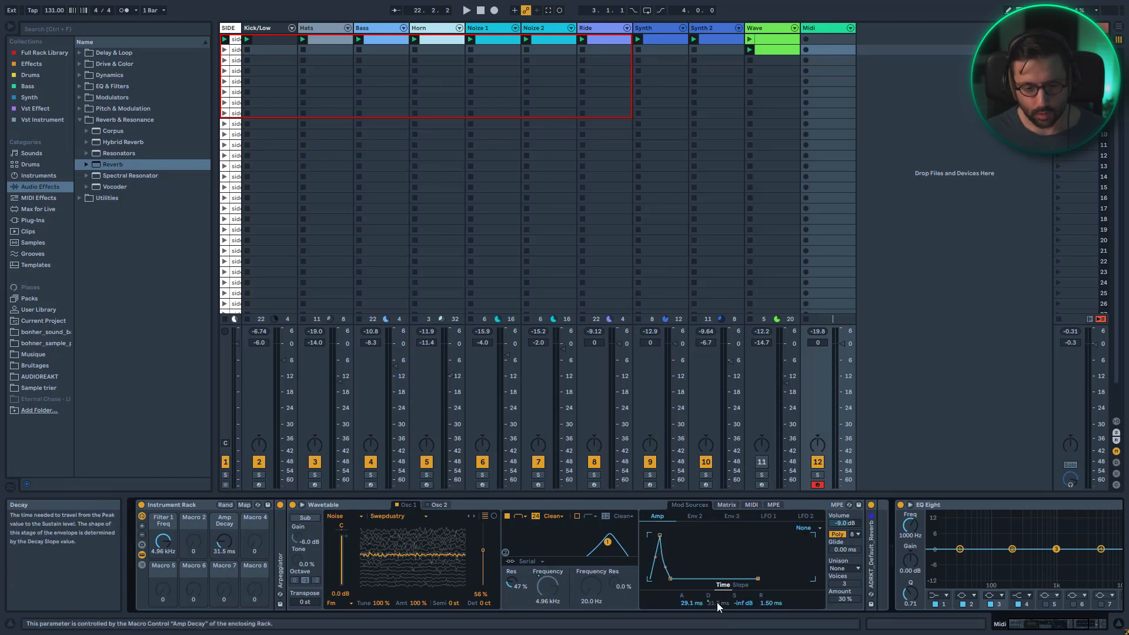
click(746, 505)
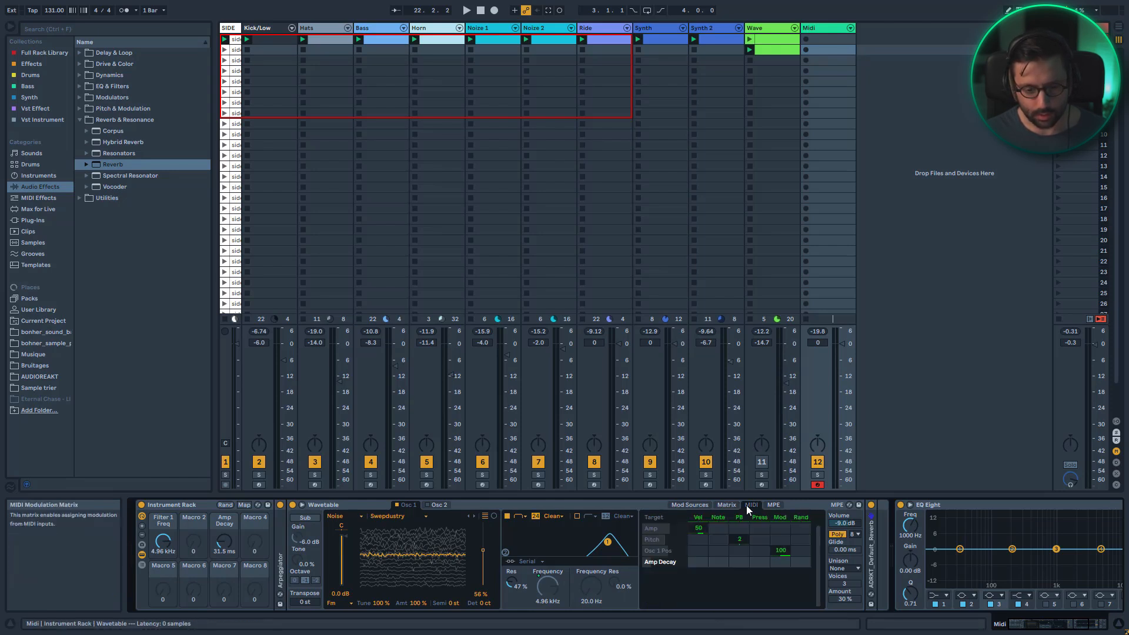
click(727, 505)
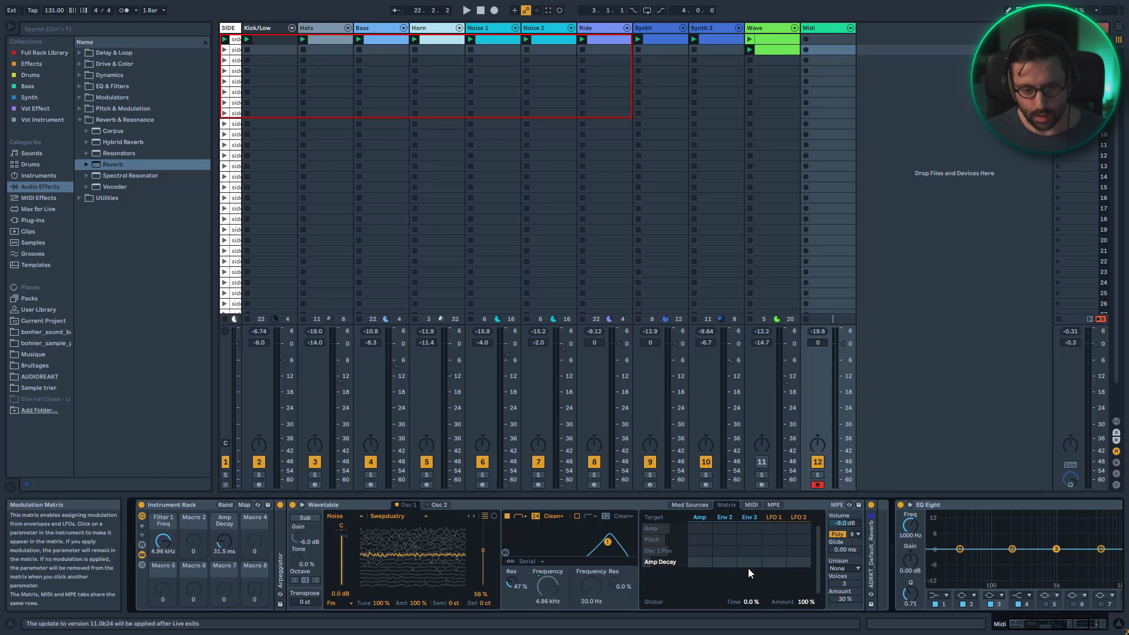
drag(775, 562, 774, 539)
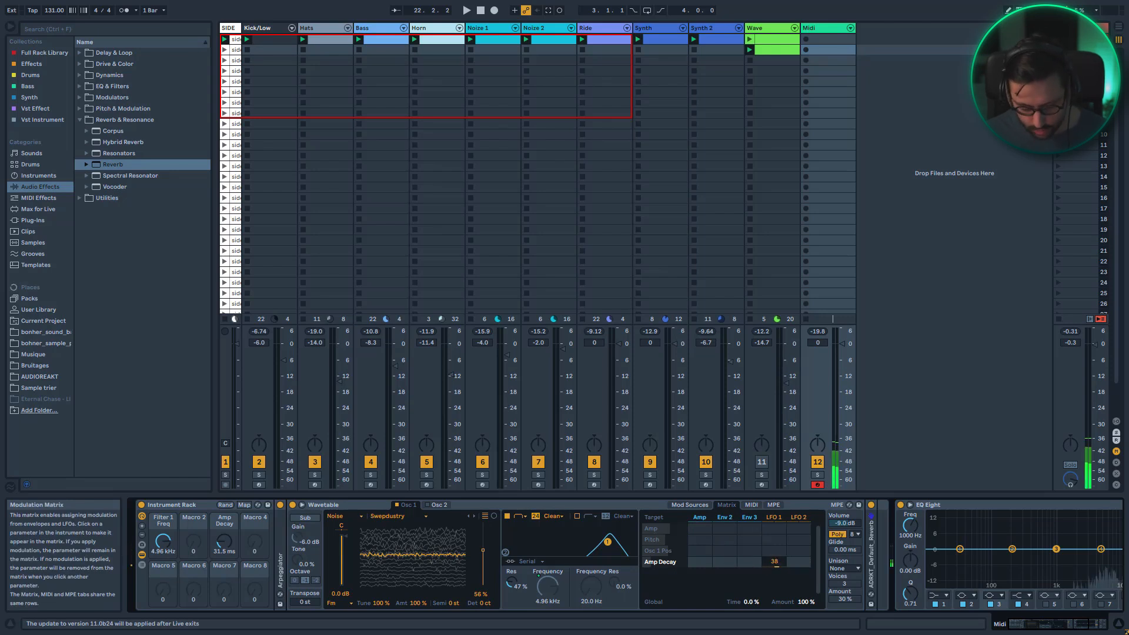
Sync LFO 1 to 1/8 with a sawtooth shape and lower the Amp Decay macro to about 19.5 ms
click(779, 518)
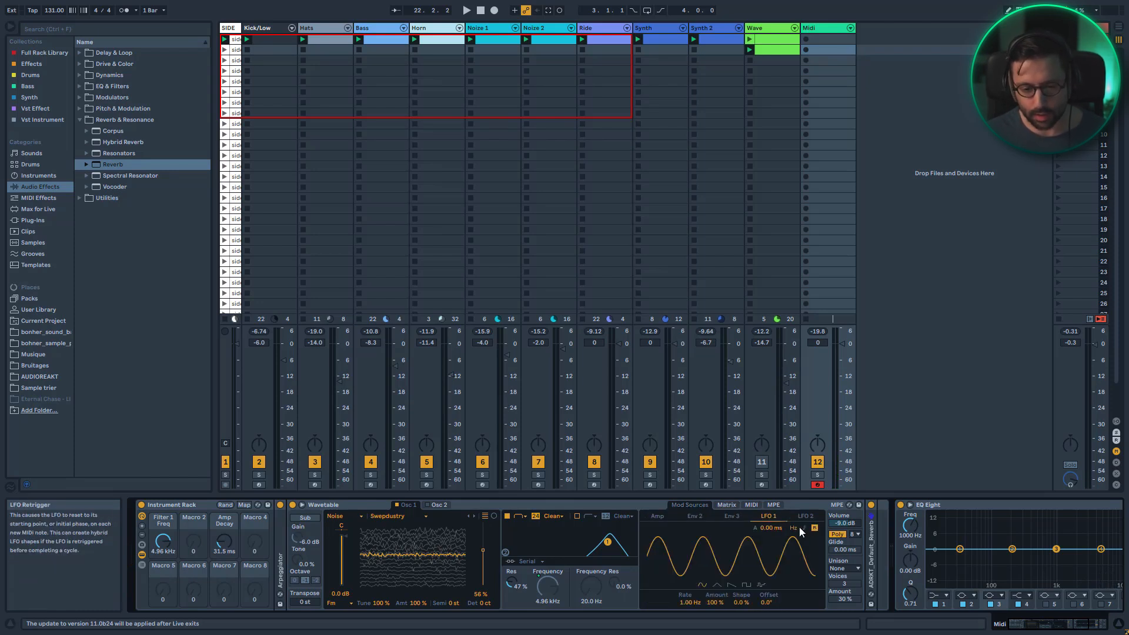
click(804, 528)
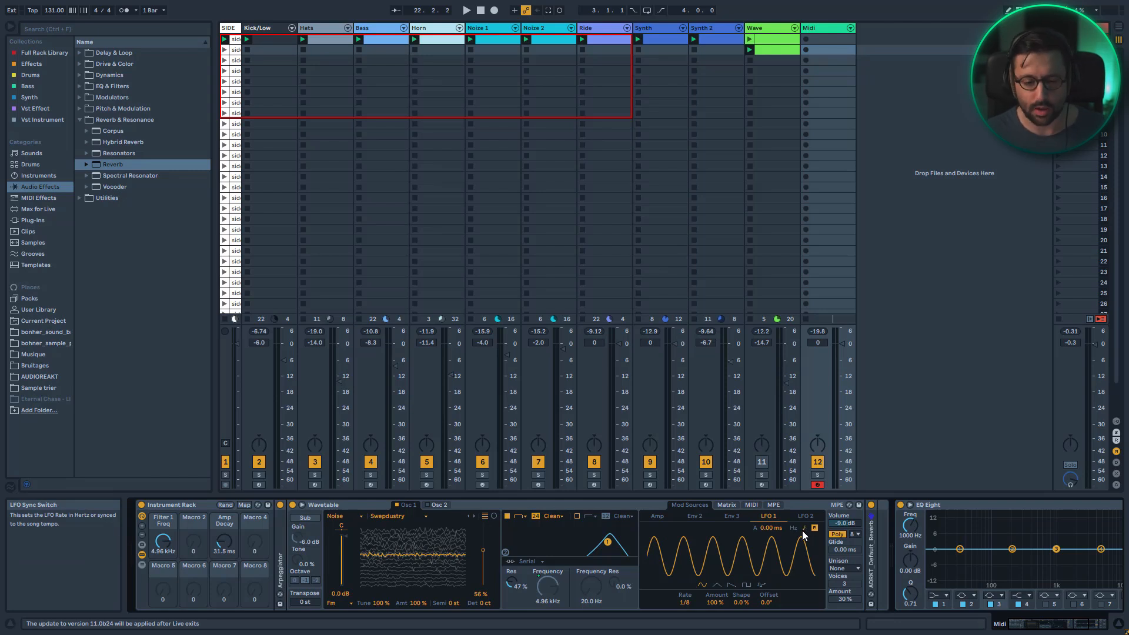
click(716, 585)
drag(736, 605, 736, 547)
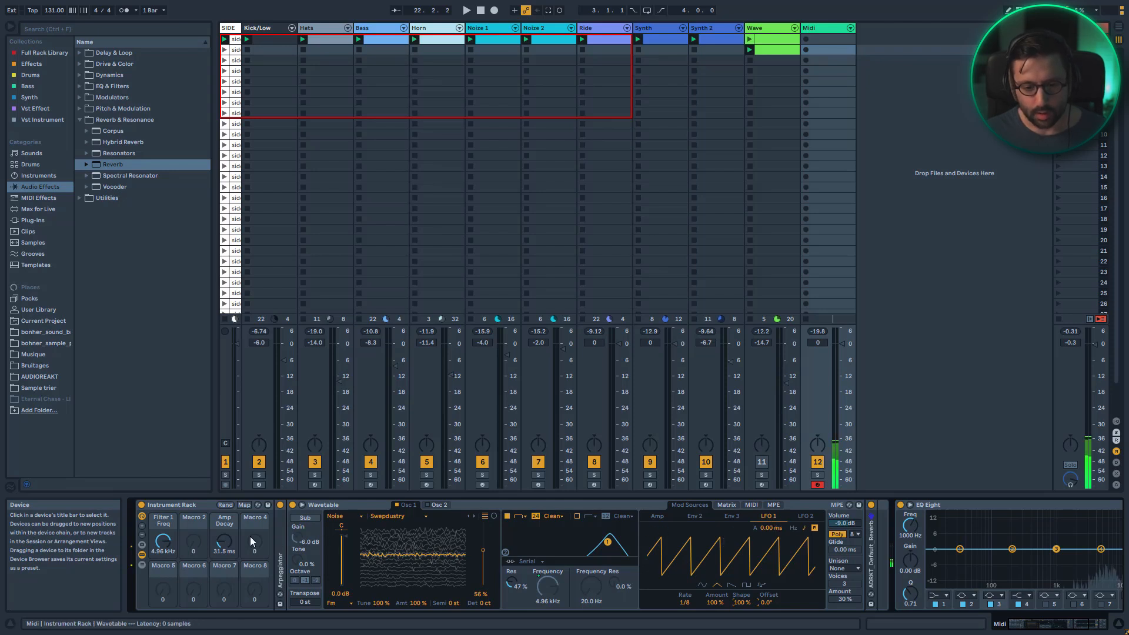
mouse_move(226, 544)
mouse_down()
mouse_move(225, 533)
mouse_move(226, 550)
mouse_up()
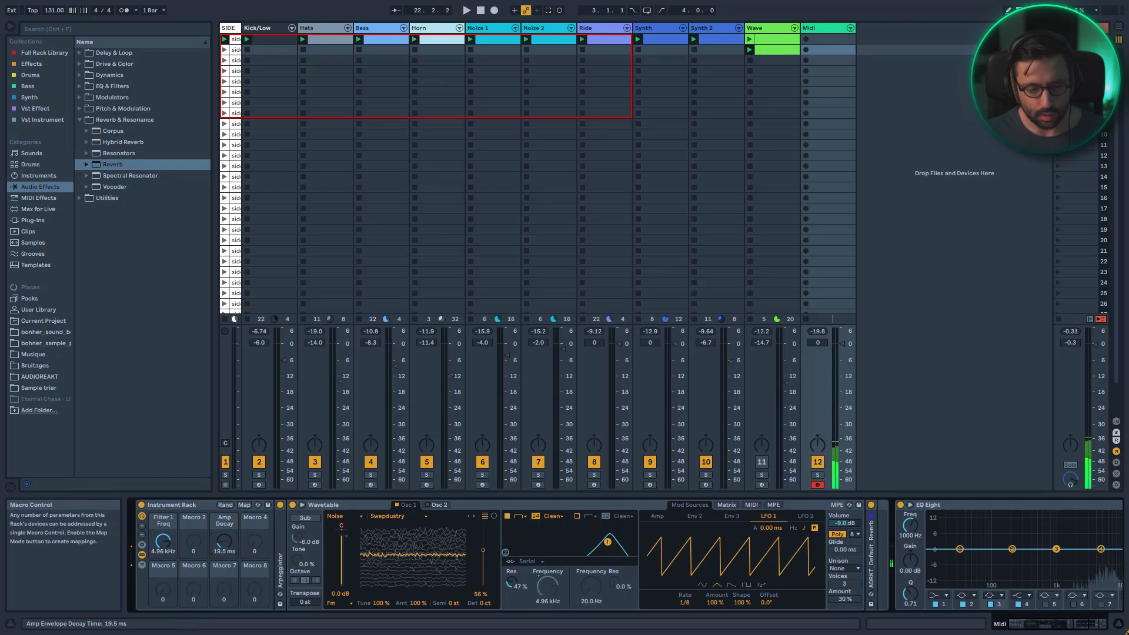
Route LFO 2 in the modulation matrix to modulate LFO 1's amount
click(727, 505)
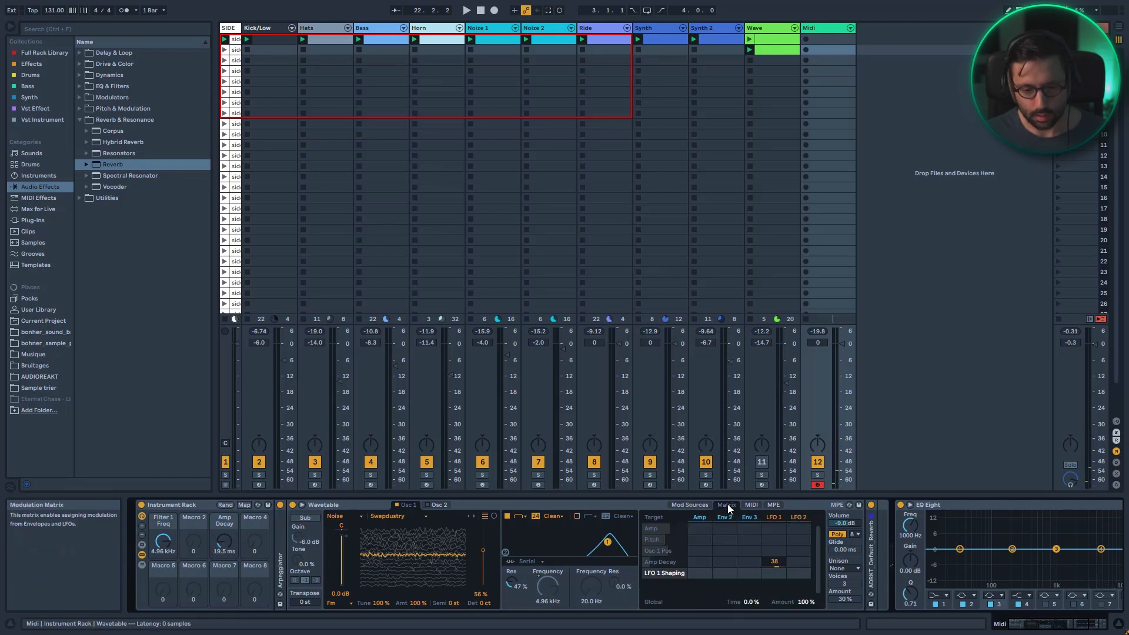
click(802, 518)
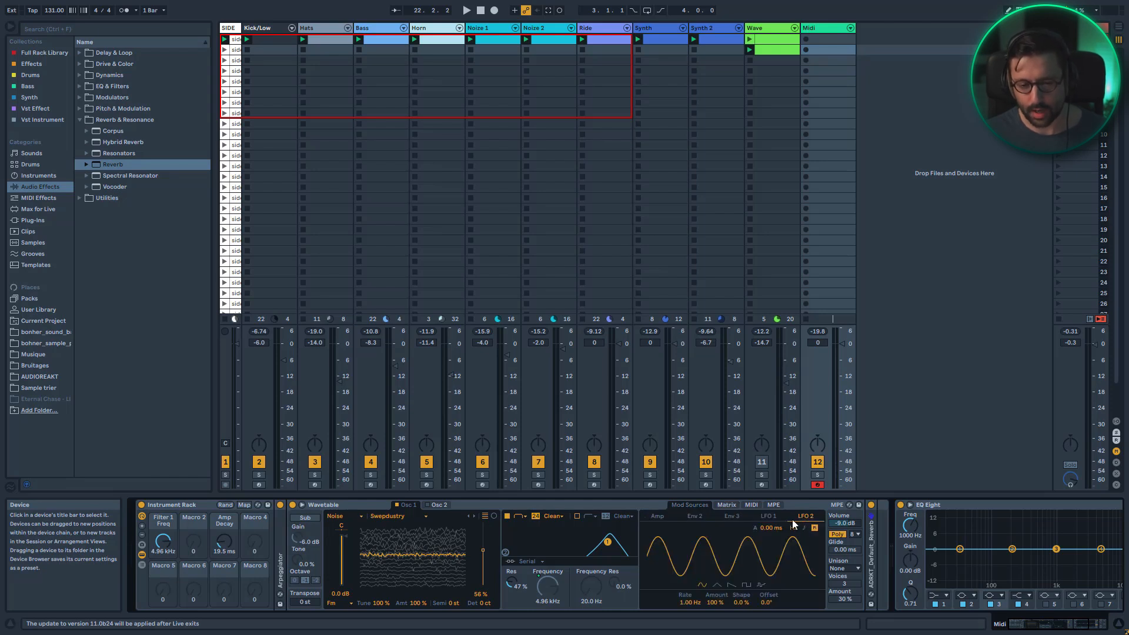
click(727, 505)
drag(799, 561, 799, 545)
click(784, 520)
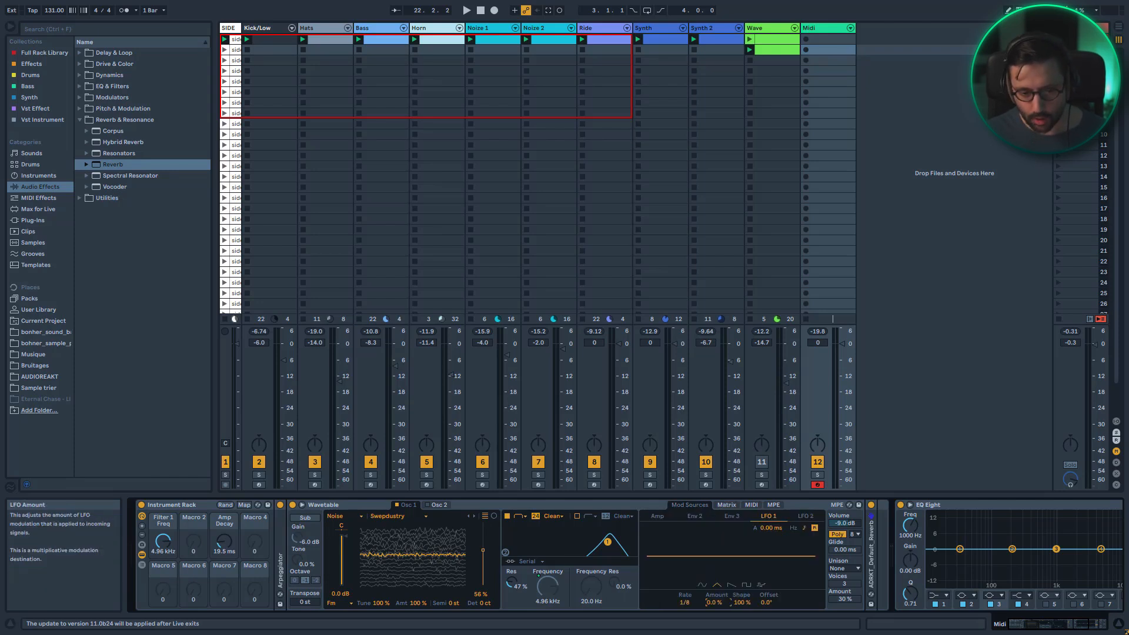
Sync LFO 2 to the tempo and map its rate to Macro 8
click(806, 516)
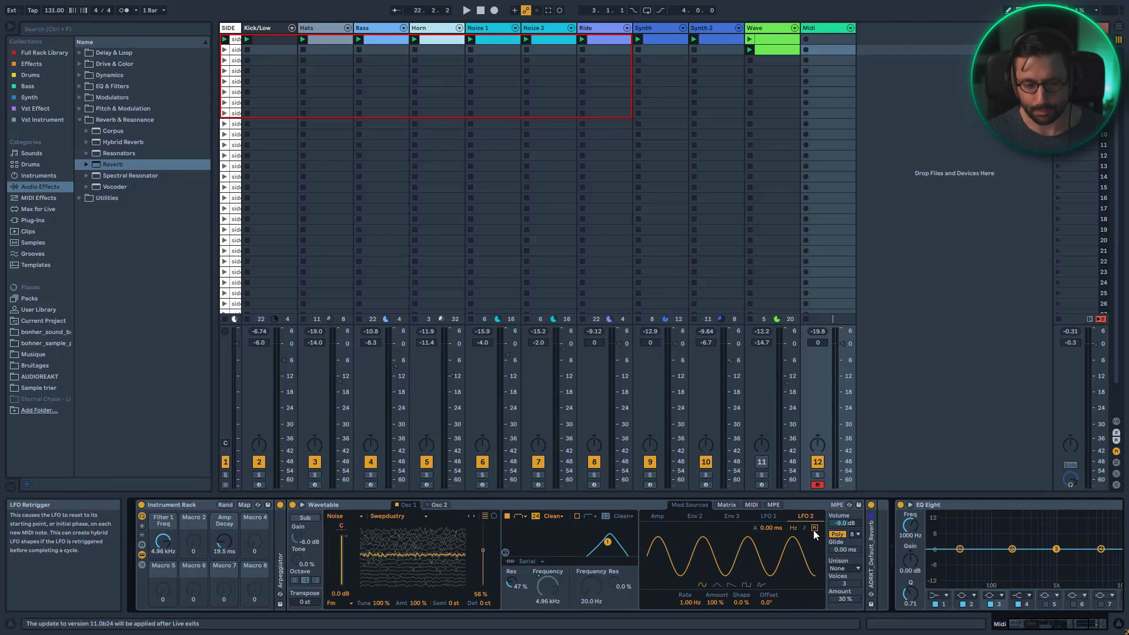
click(805, 527)
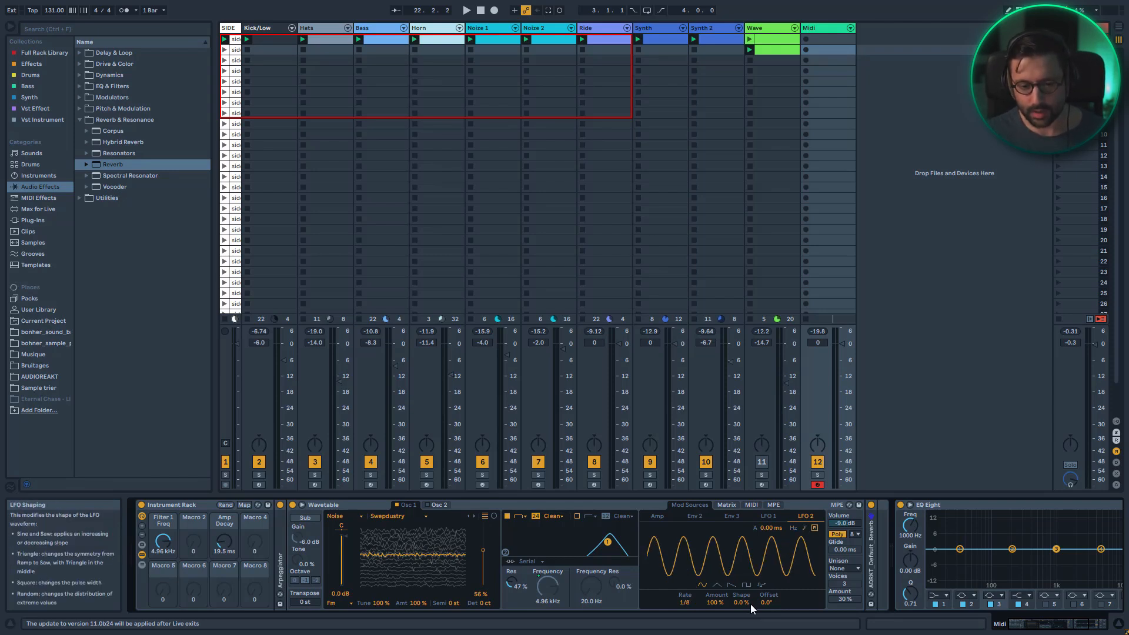
right_click(684, 603)
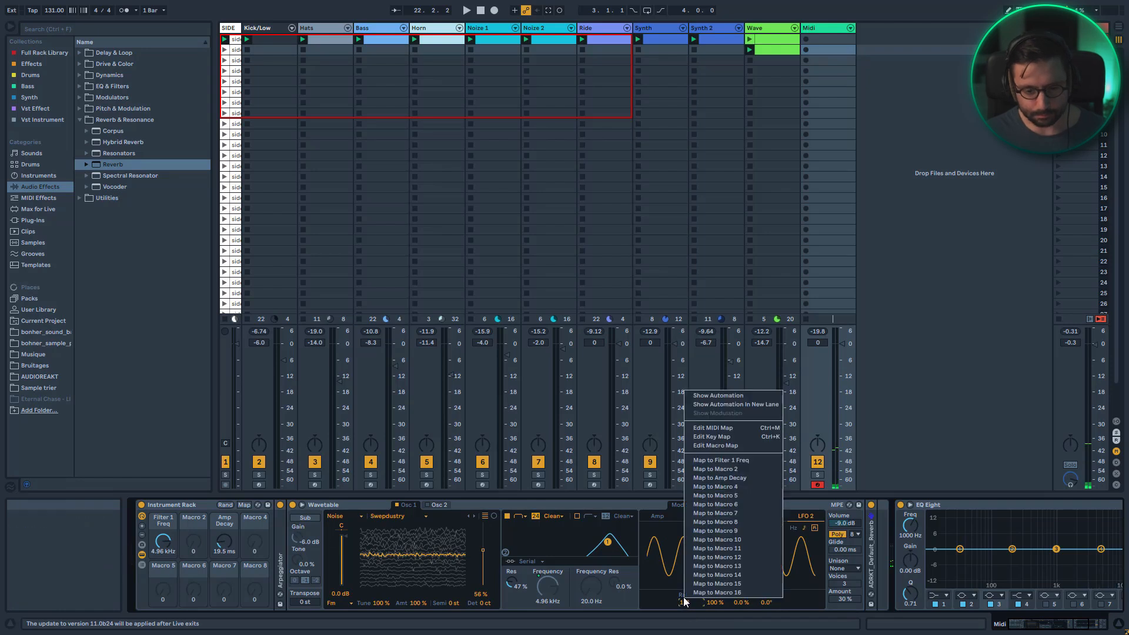
click(720, 530)
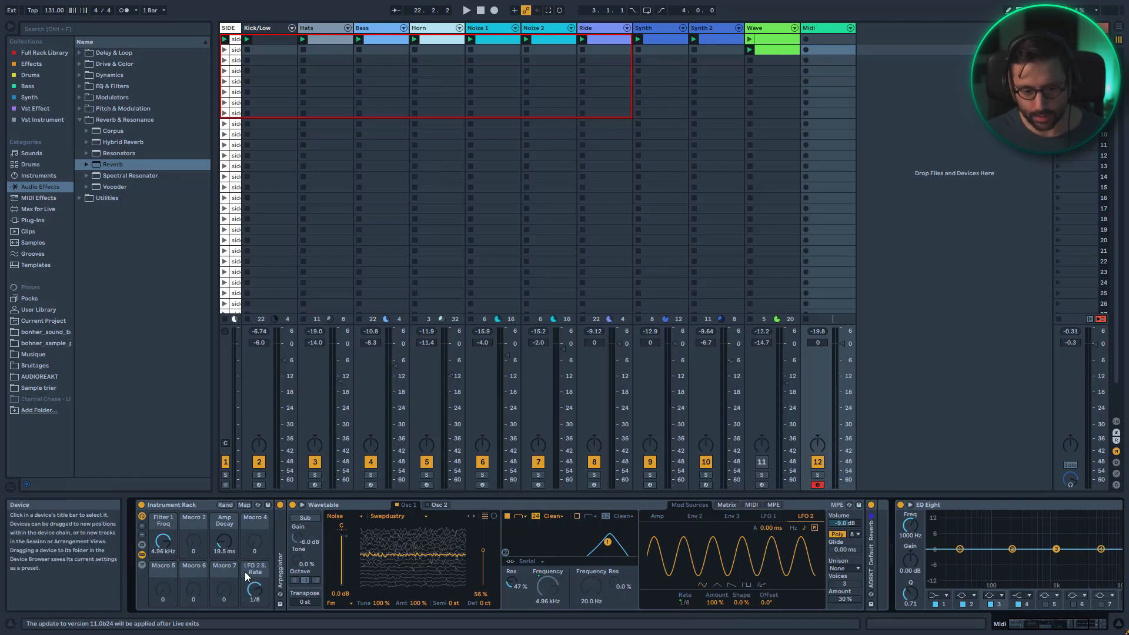
Rename Macro 8 as RYTHM 2
key(ctrl+r)
text(RYTM)
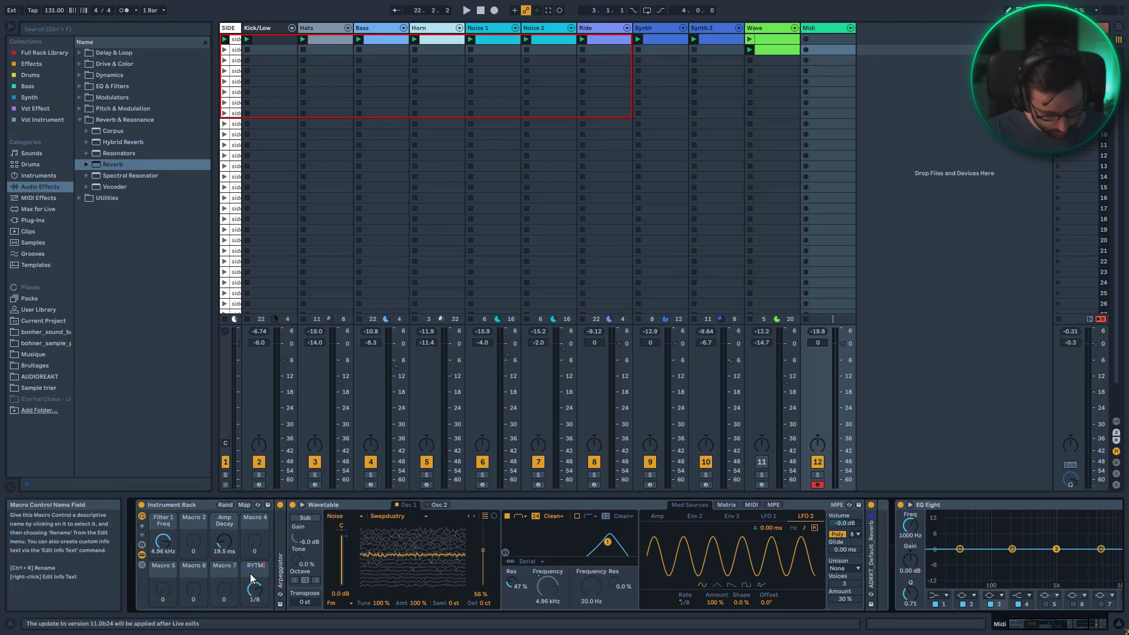
key(BackSpace)
text(HM 2)
key(Return)
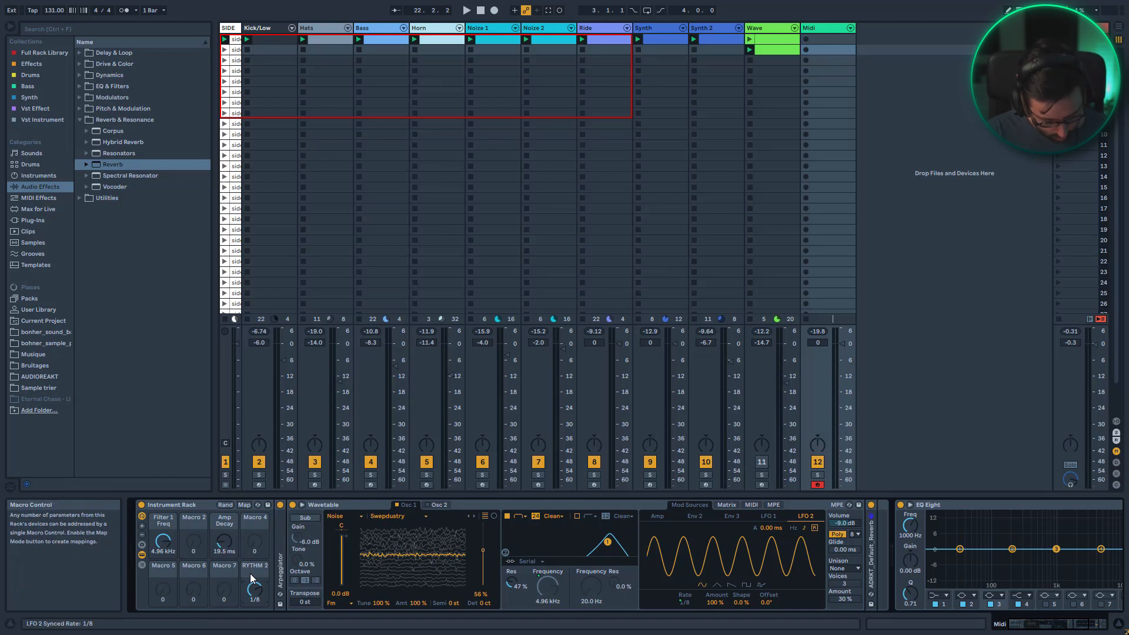
Rename Macro 4 as RYTHM 1 and map LFO 1's rate to it
click(258, 522)
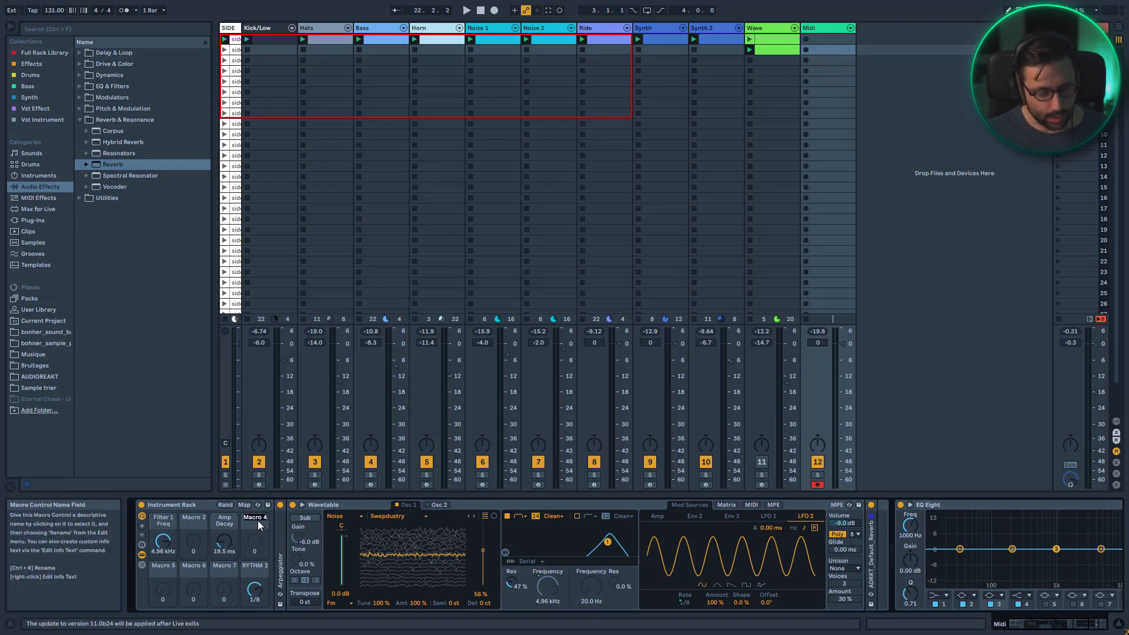
text(RYTHM 1)
key(Return)
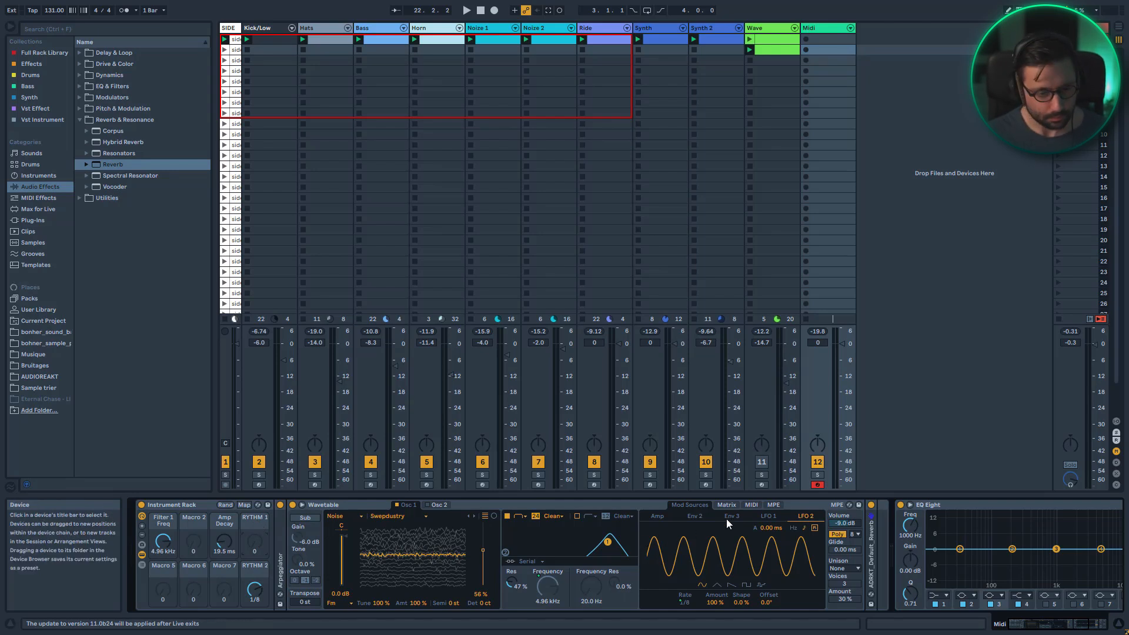
click(771, 515)
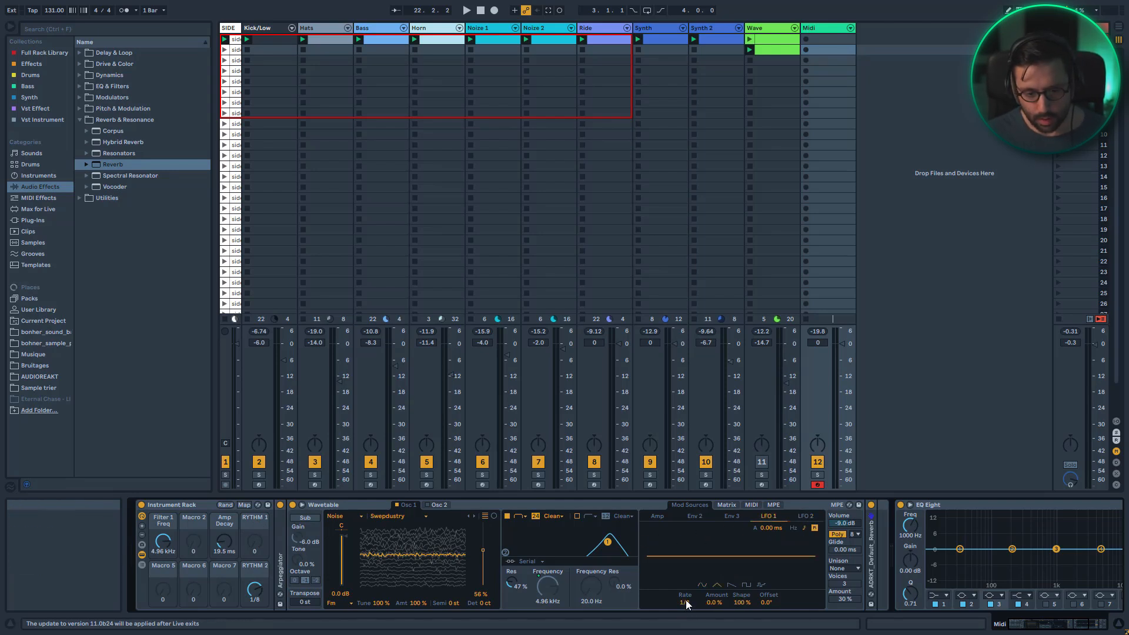
right_click(685, 600)
click(743, 489)
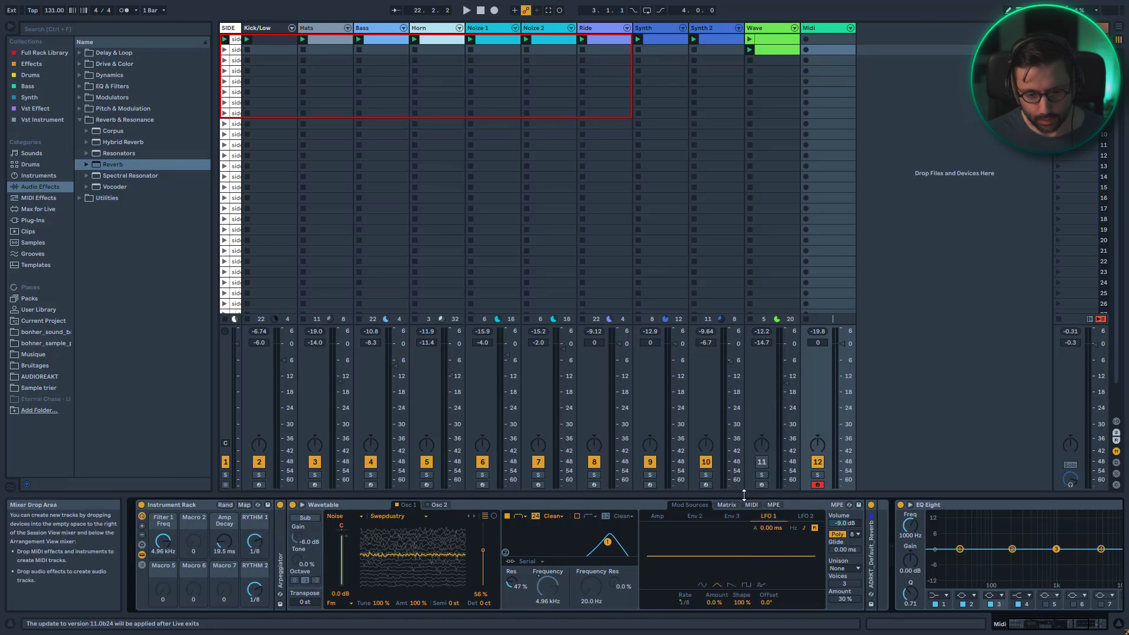
Inspect the modulation matrix, open LFO 2 and set the RYTHM 2 macro to 5/16
click(729, 504)
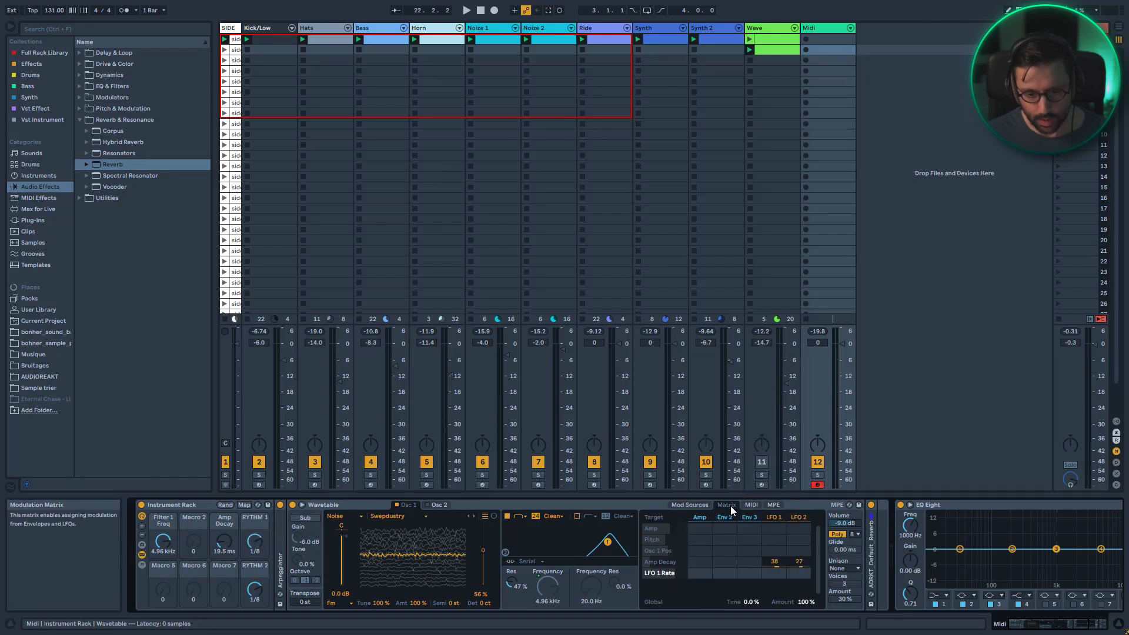
click(804, 517)
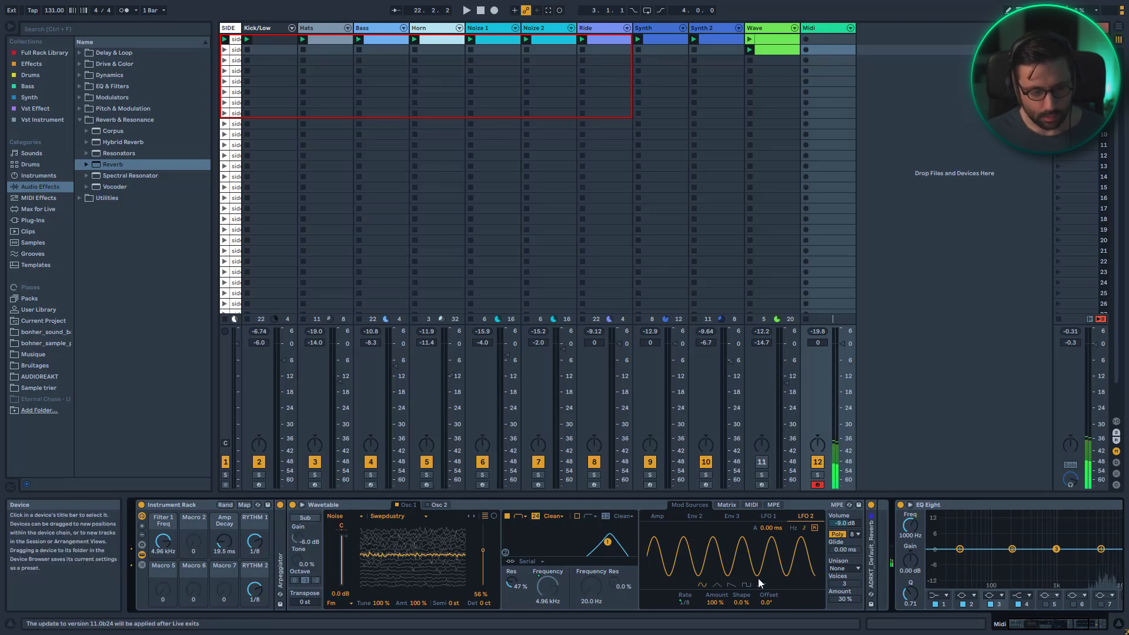
drag(255, 589, 254, 579)
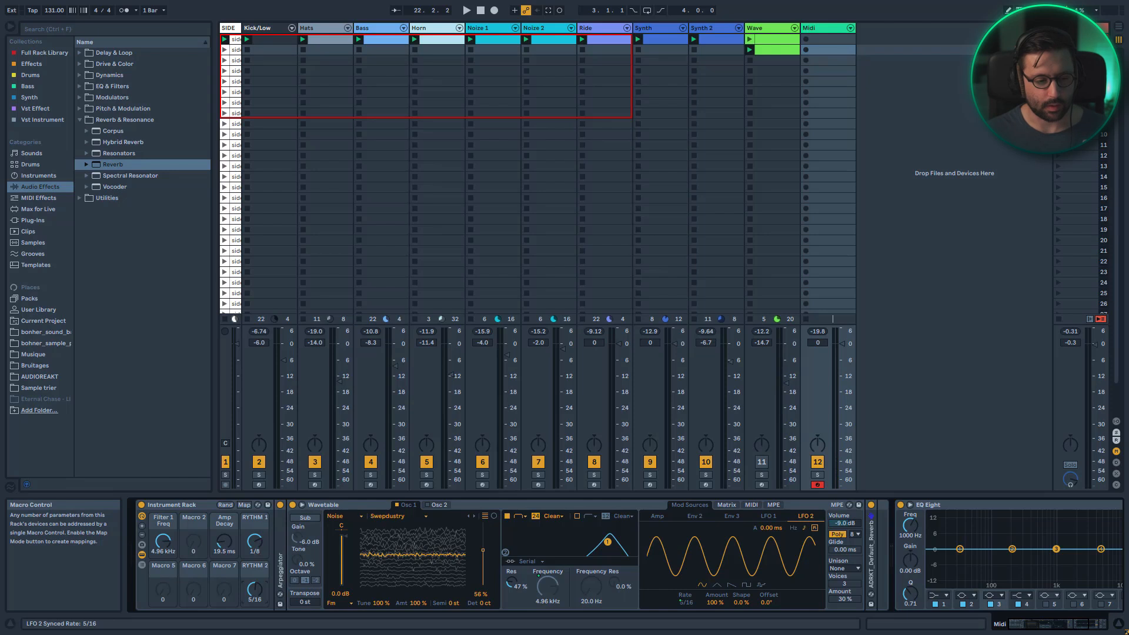
Expand the Arpeggiator and adjust its rate and the RYTHM 2 macro, settling on 1/16 and 3/16
double_click(280, 556)
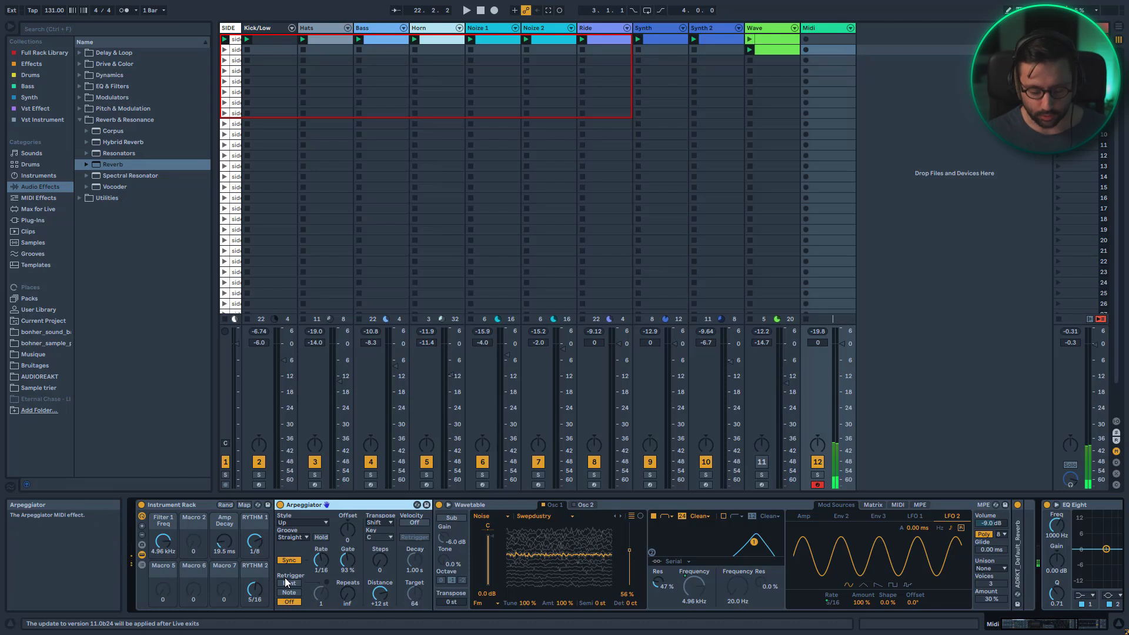
click(327, 560)
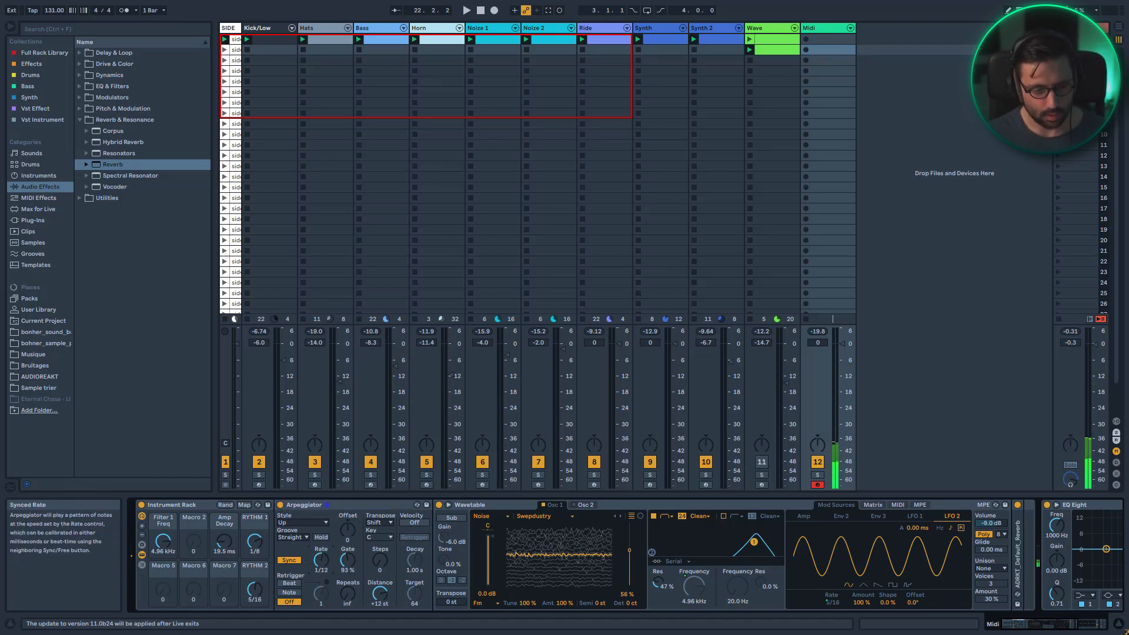
drag(254, 590, 255, 563)
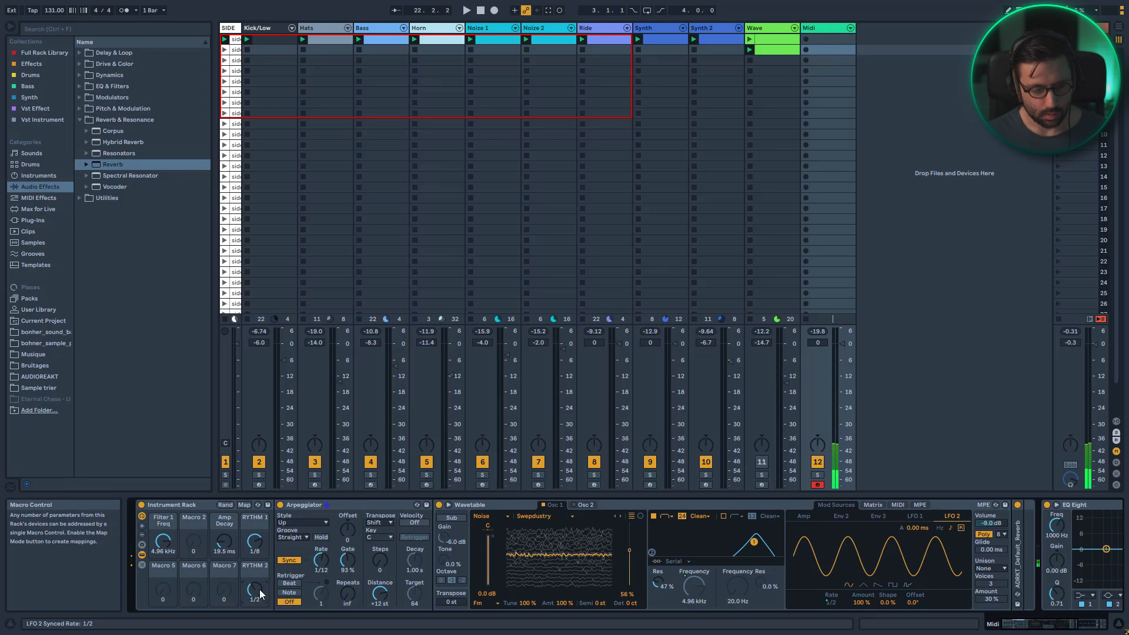
drag(318, 563, 317, 557)
drag(256, 591, 256, 591)
drag(321, 559, 321, 563)
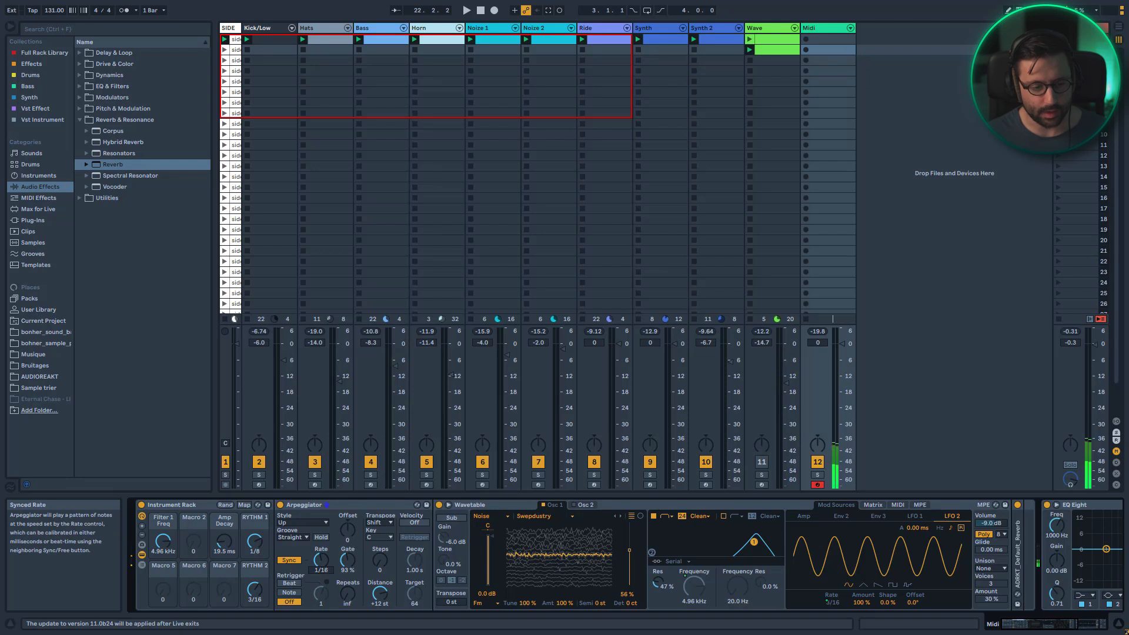
Sweep the DECAY macro up and back down to 19.5 ms
drag(223, 545, 223, 536)
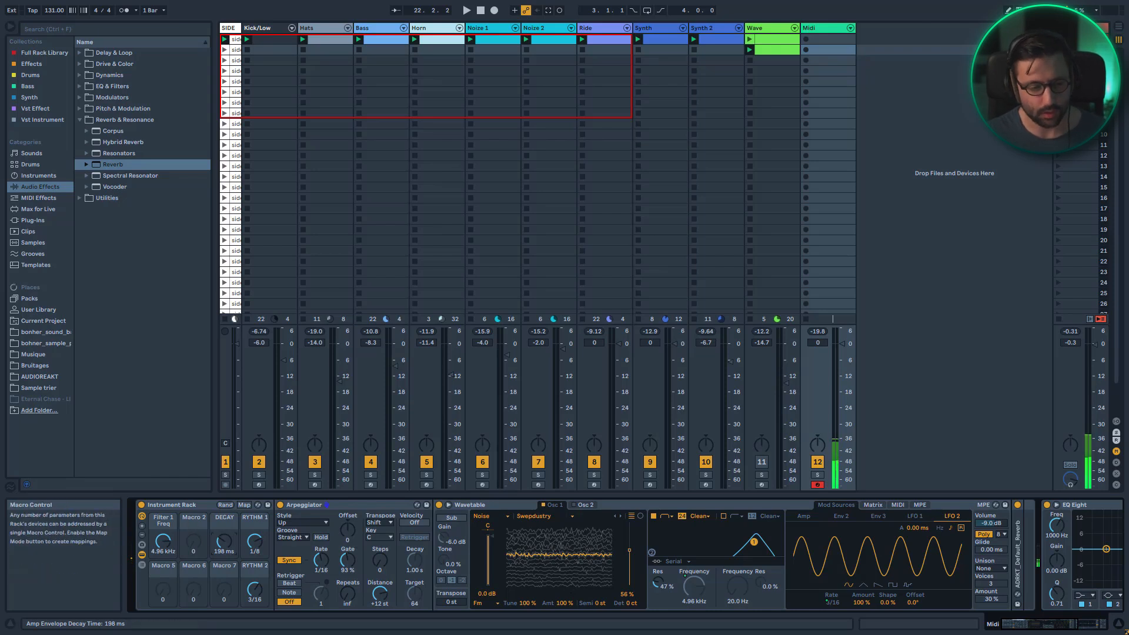
drag(224, 541, 224, 565)
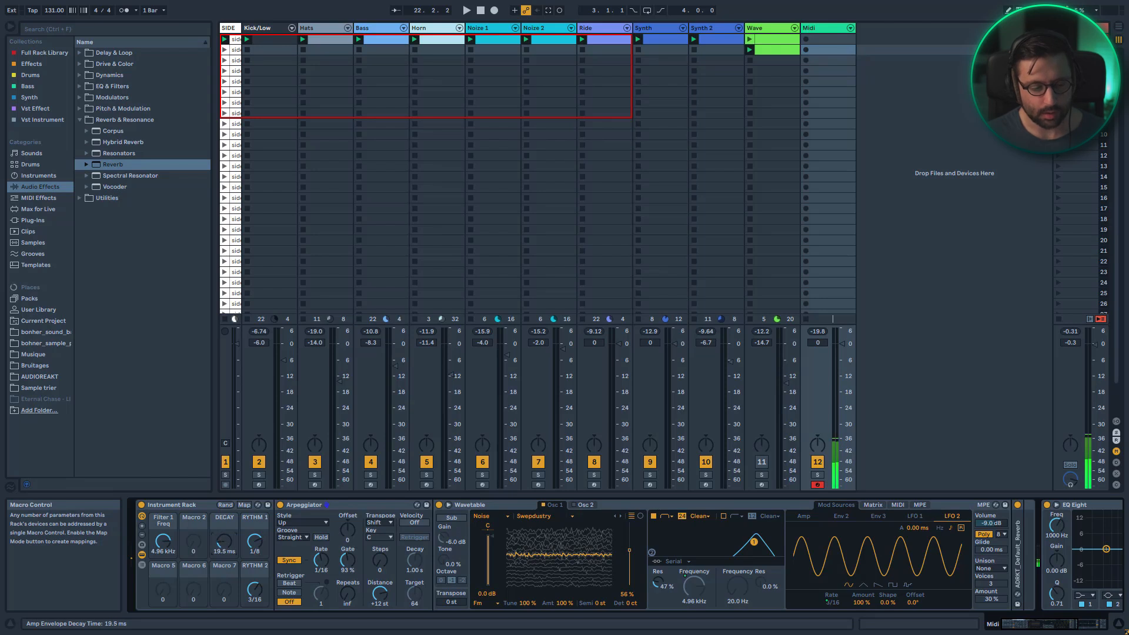
Open LFO 1 and raise its amount to 100%
click(913, 516)
drag(861, 602, 861, 538)
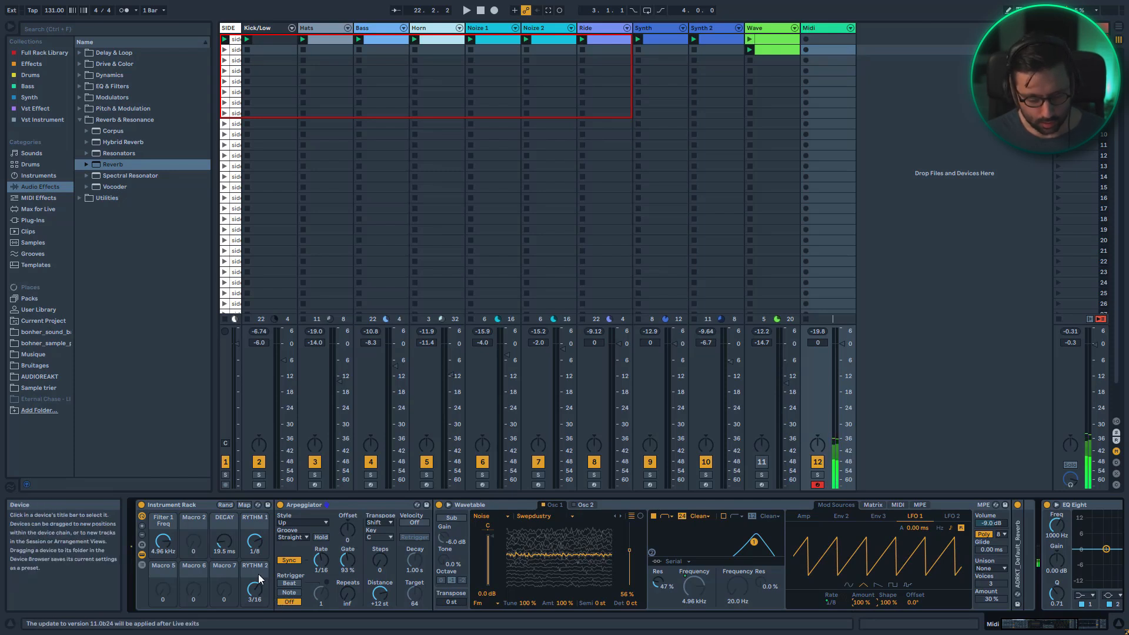
Adjust the DECAY, RYTHM 1 and RYTHM 2 macros to about 564 ms, 1/16 and 3/8
drag(224, 543, 254, 584)
drag(254, 542, 254, 545)
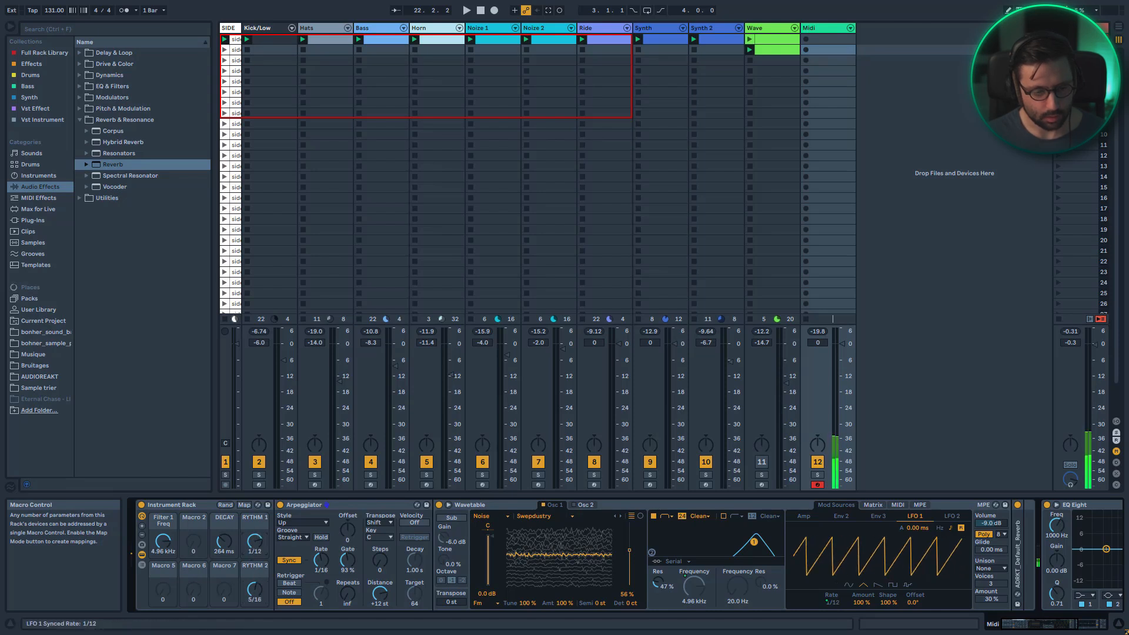
drag(255, 541, 254, 544)
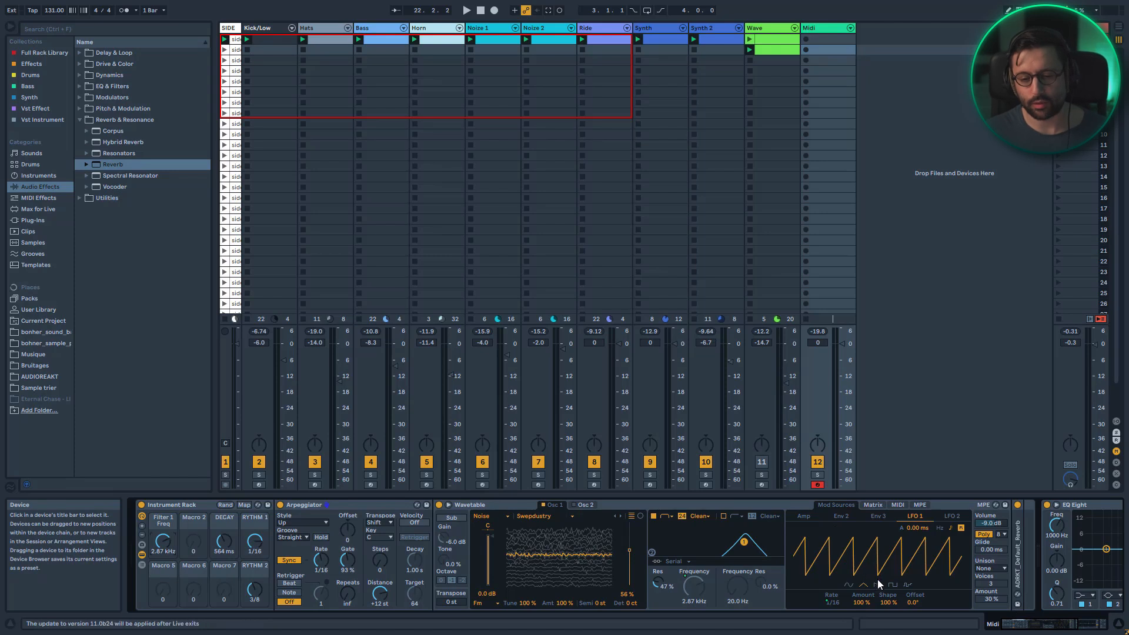
Switch LFO 2 to the triangle waveform with its shape at 100%, and raise the filter macro to 3.57 kHz
click(953, 515)
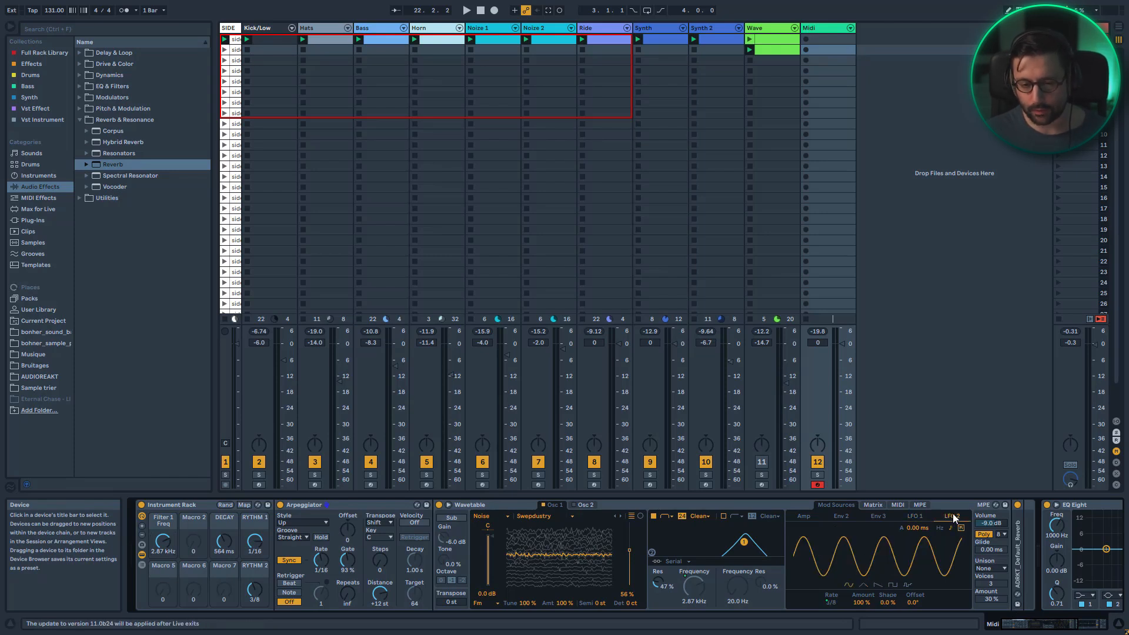
click(863, 584)
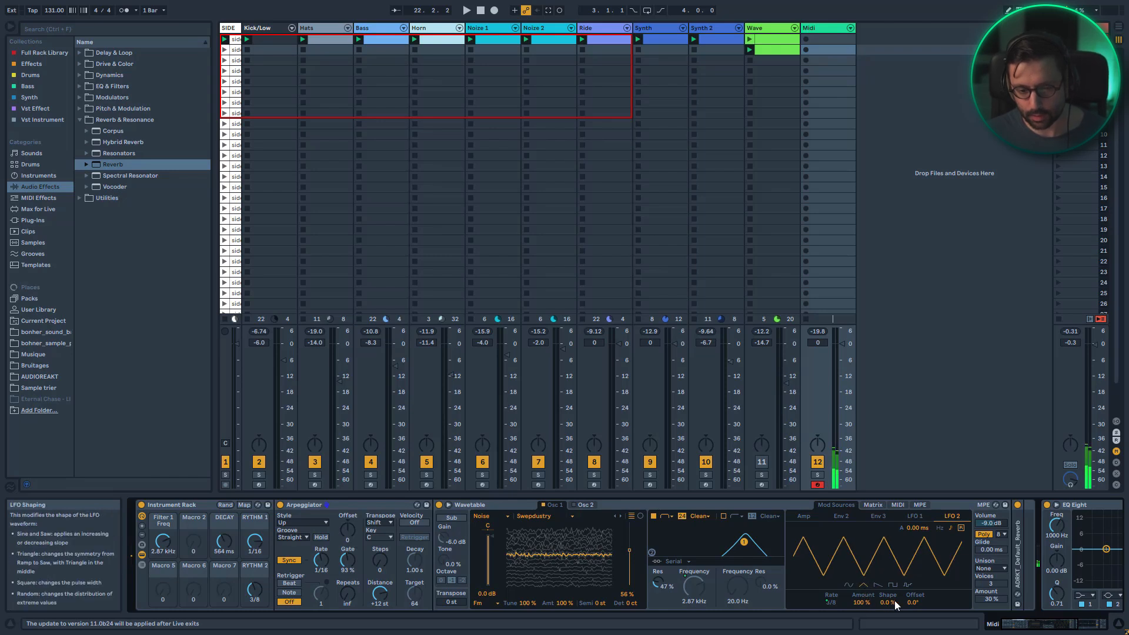
drag(895, 601, 895, 560)
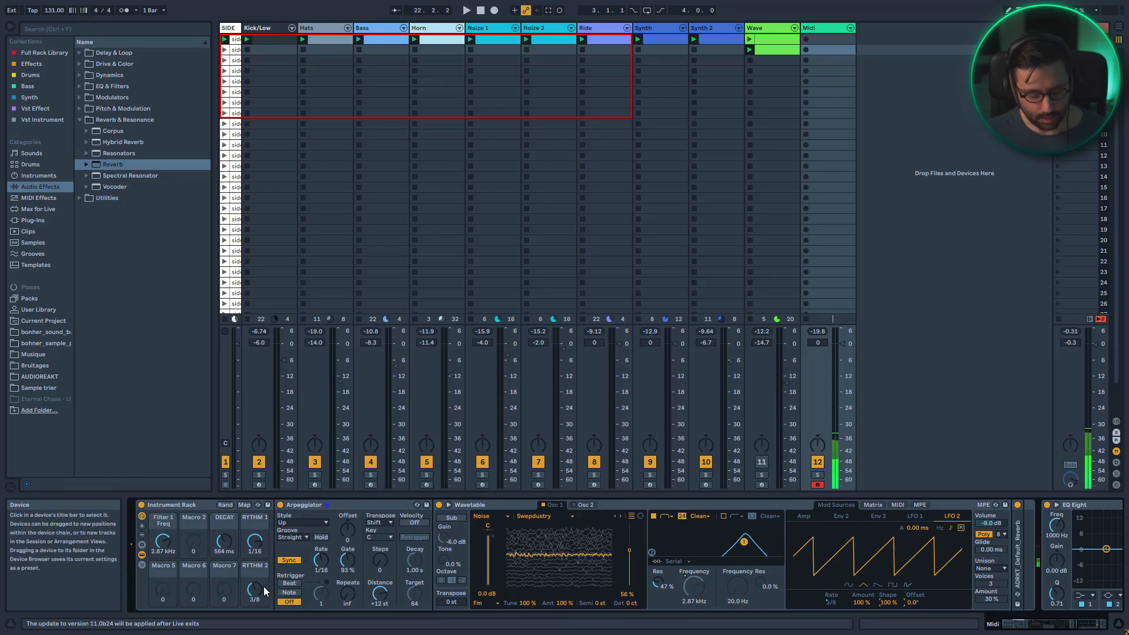
mouse_move(163, 541)
mouse_down()
mouse_move(163, 517)
mouse_move(163, 529)
mouse_up()
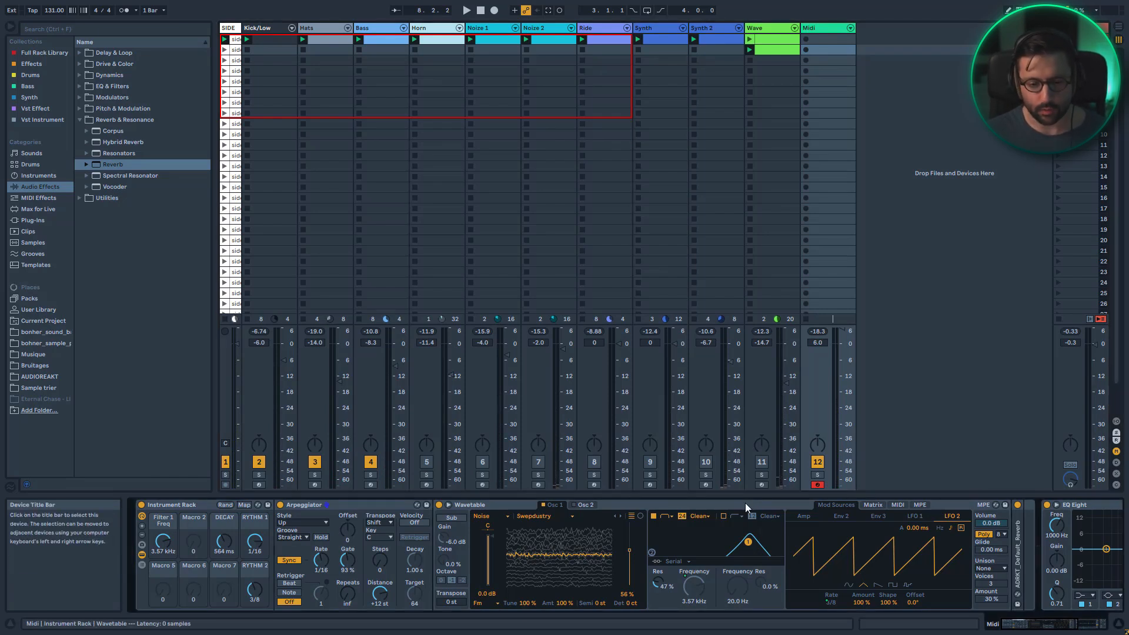
Fold the Wavetable device and add a Frequency Shifter into the rack chain after it
double_click(745, 503)
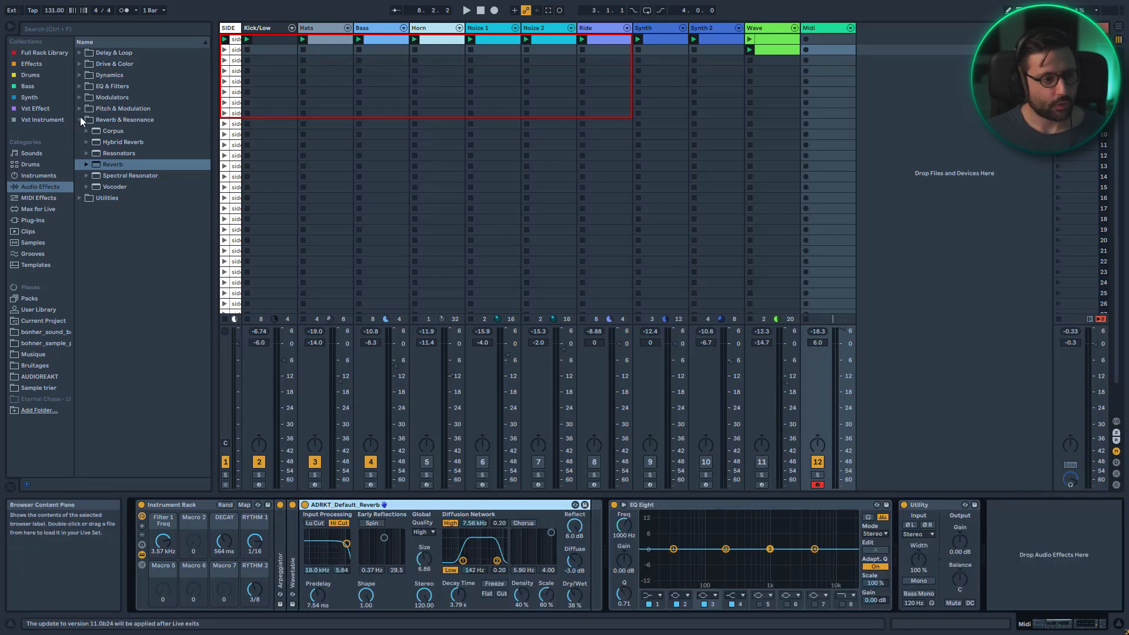
click(80, 108)
drag(110, 141, 305, 552)
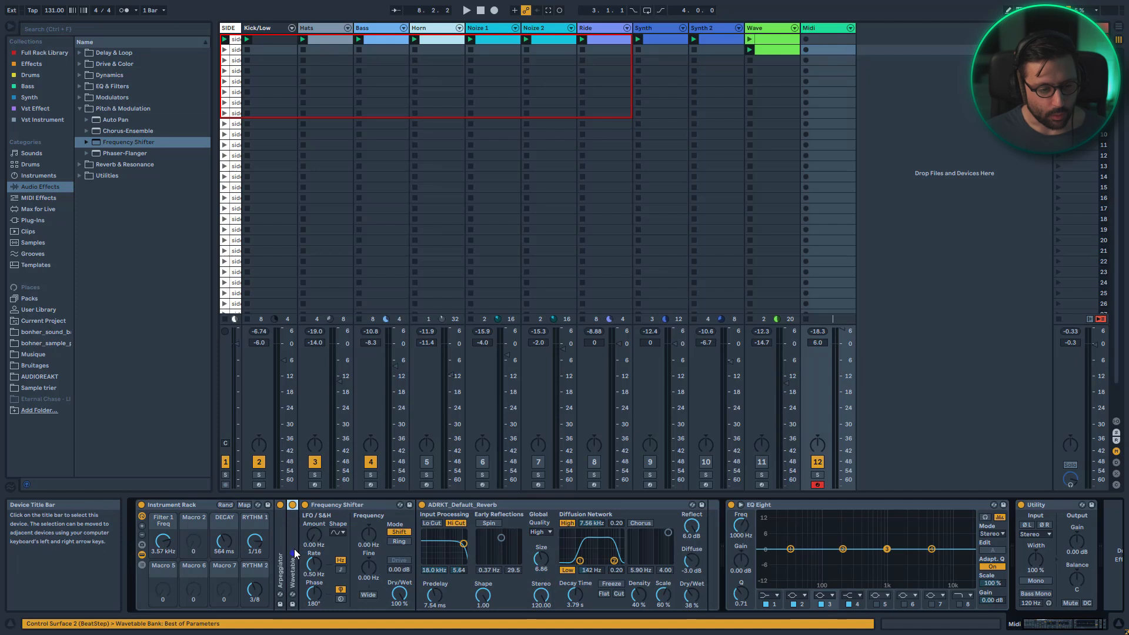
Expand the Wavetable and map the Frequency Shifter's coarse frequency to Macro 2
double_click(294, 549)
right_click(941, 532)
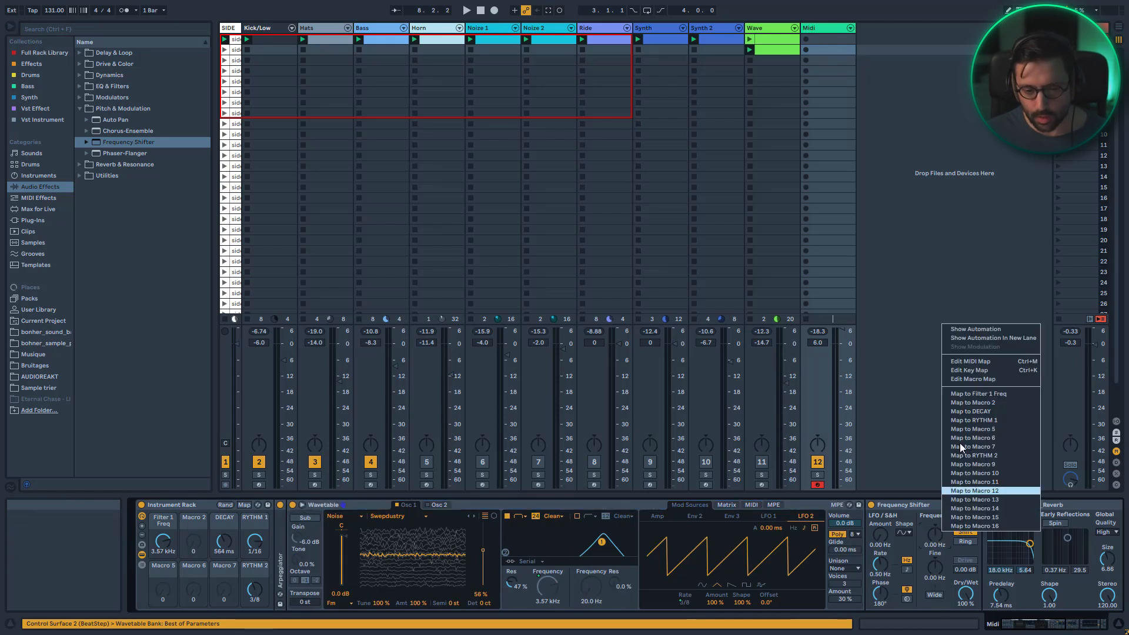
click(970, 409)
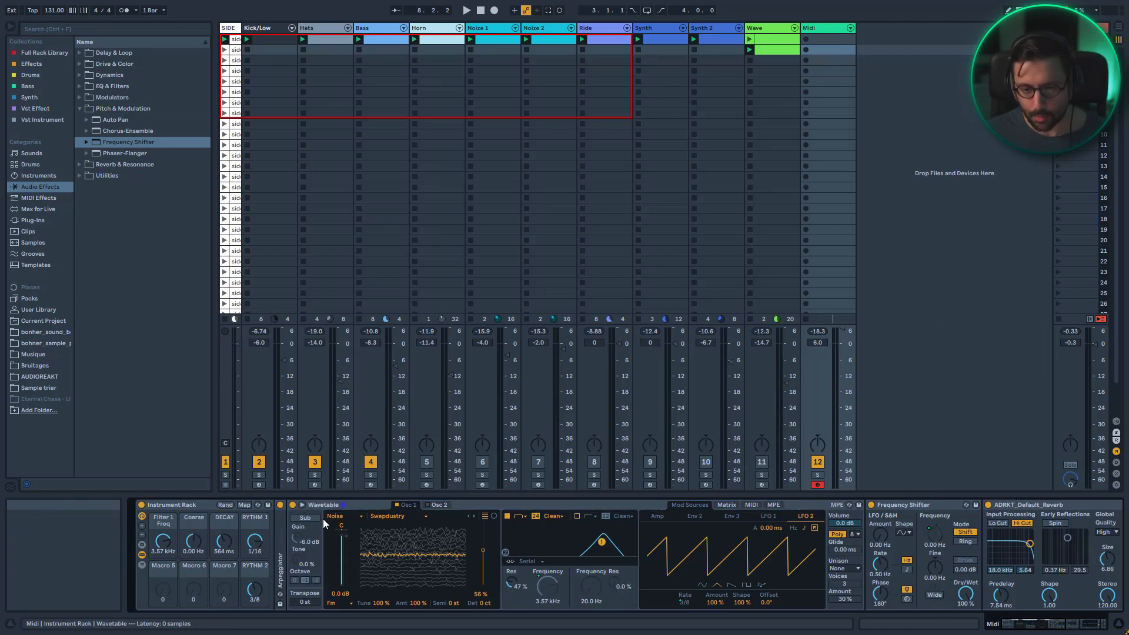
Rename Macro 1 as FILTER and Macro 2 as PITCH
click(162, 521)
key(ctrl+r)
text(FILTER)
key(Tab)
text(PITCH)
key(Return)
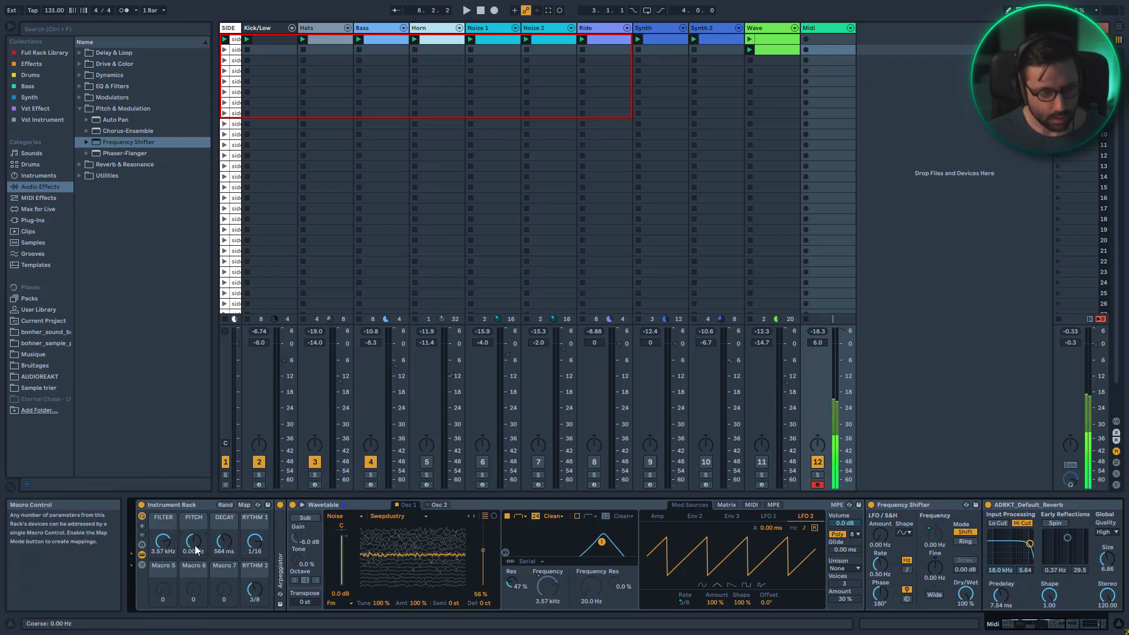
Adjust the PITCH macro to about -2.91 kHz and the FILTER macro to about 5.53 kHz
drag(196, 550, 194, 523)
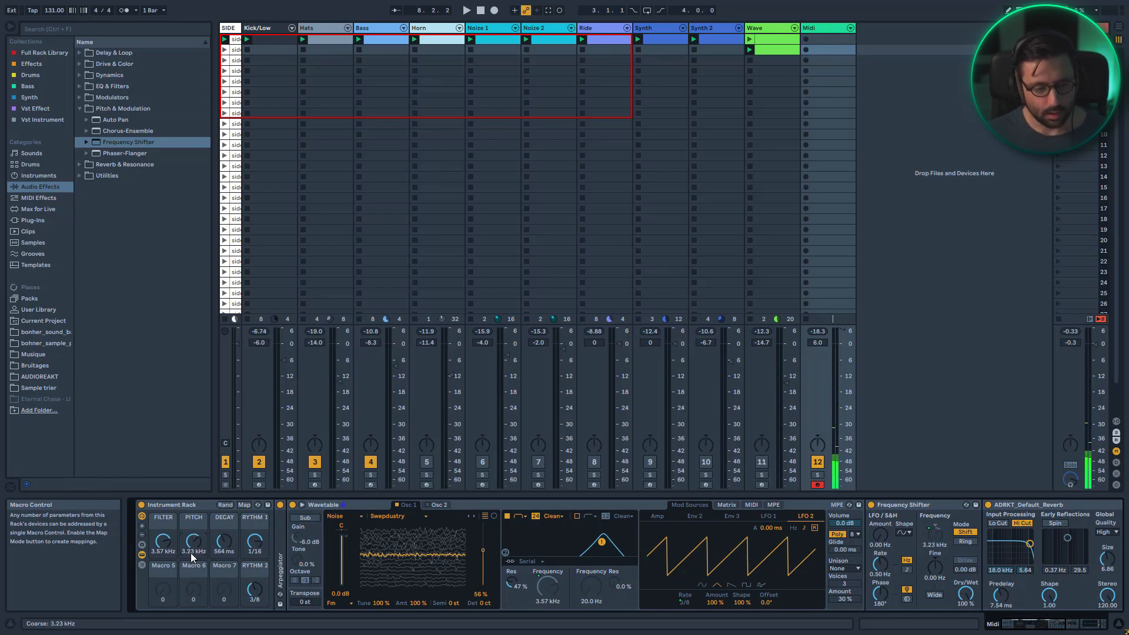
drag(193, 542, 194, 556)
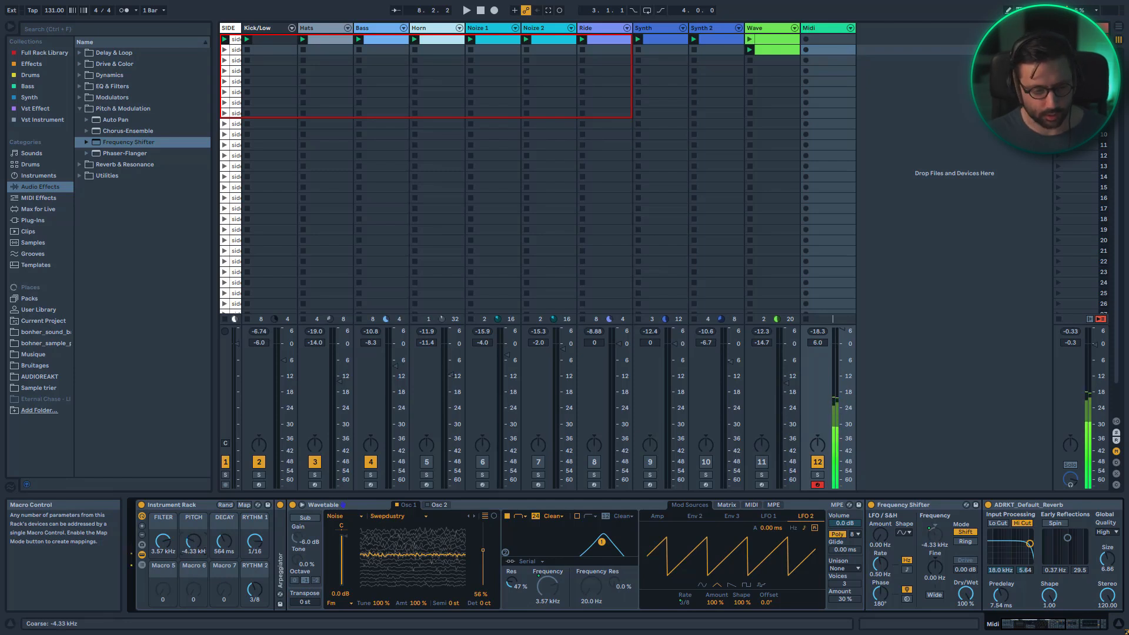
mouse_move(174, 550)
mouse_down()
mouse_move(174, 569)
mouse_move(174, 544)
mouse_up()
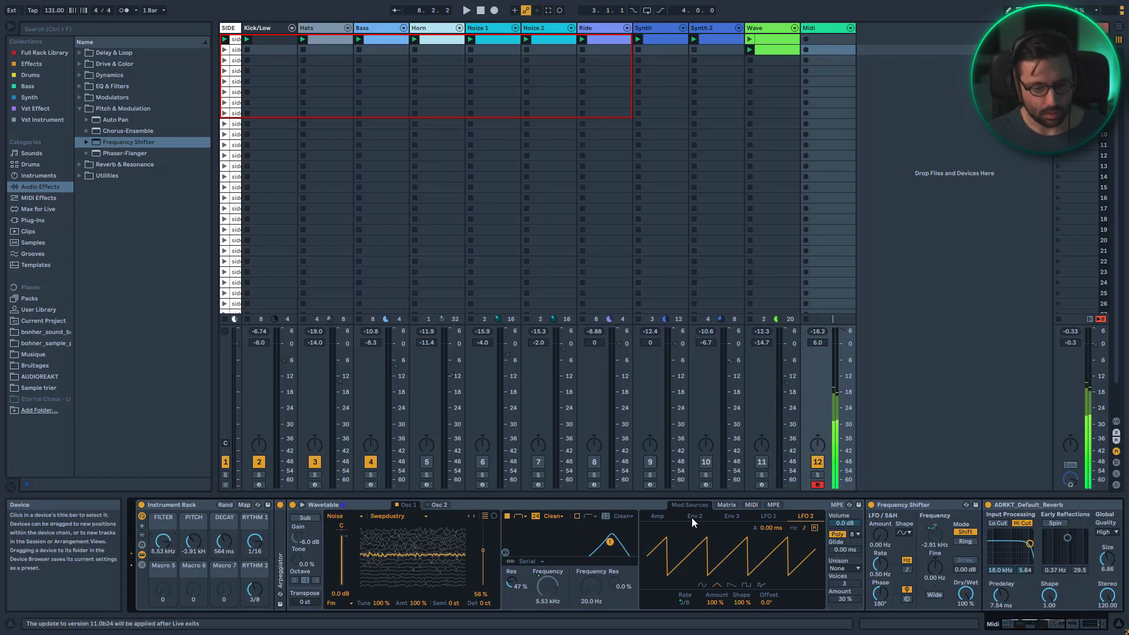
Fold the Frequency Shifter and reverb devices and add a Phaser-Flanger after the Frequency Shifter
double_click(926, 507)
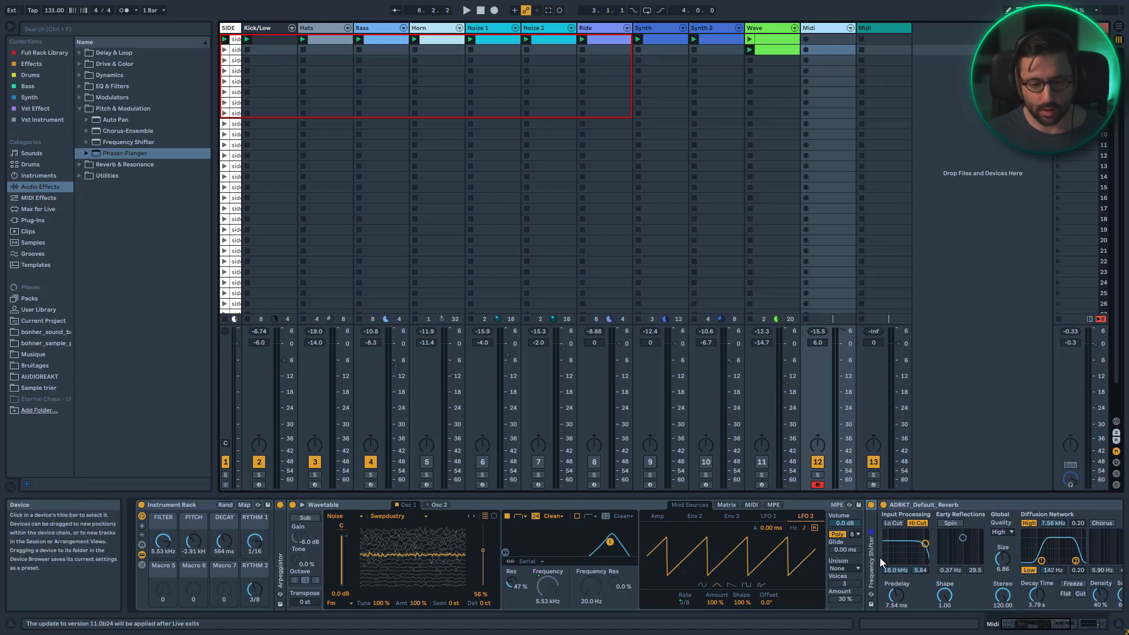
click(897, 504)
double_click(898, 504)
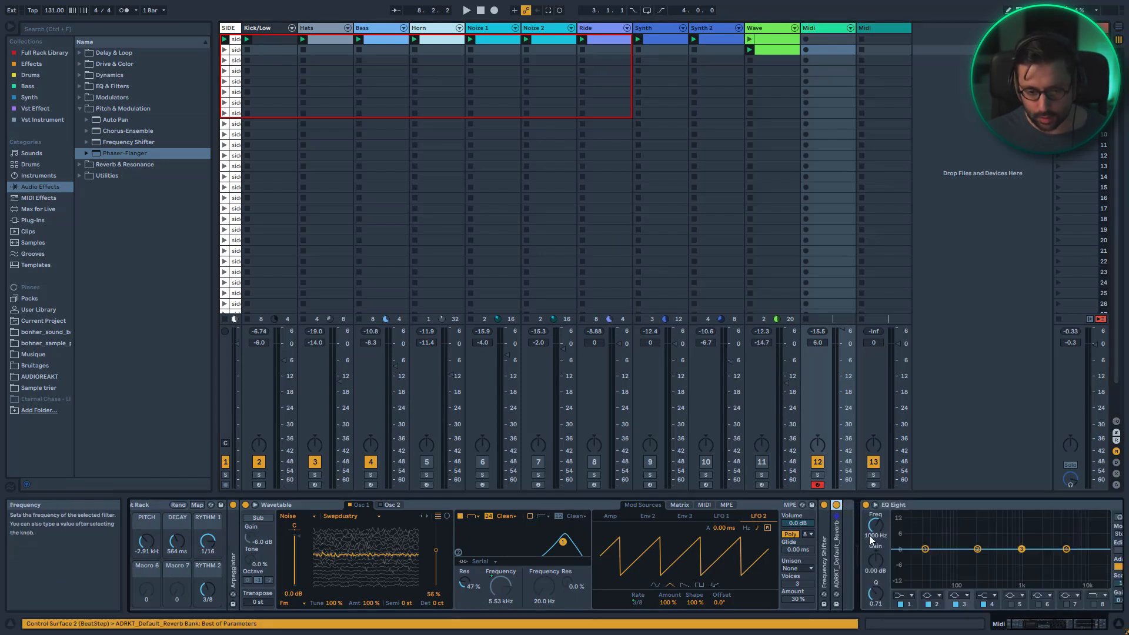
key(Return)
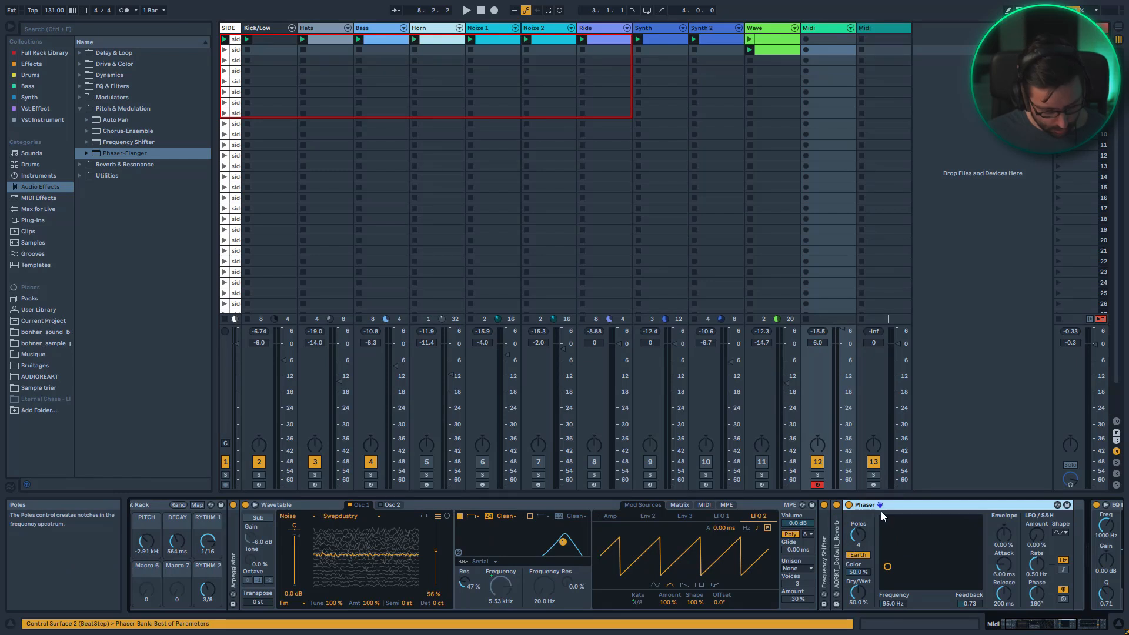
drag(831, 513, 830, 513)
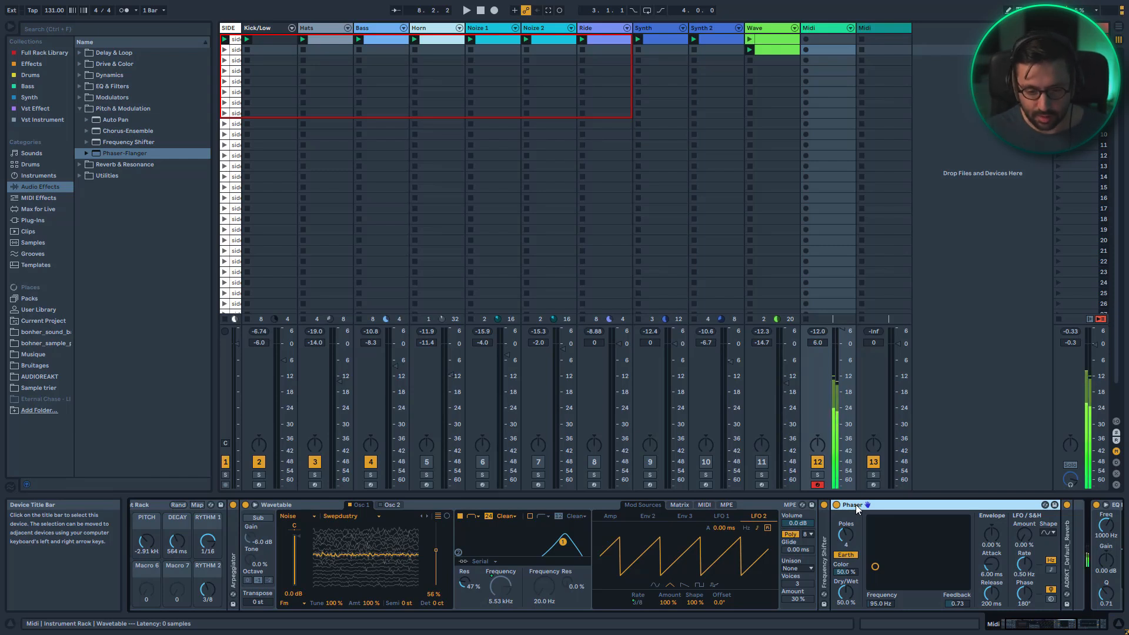
double_click(843, 330)
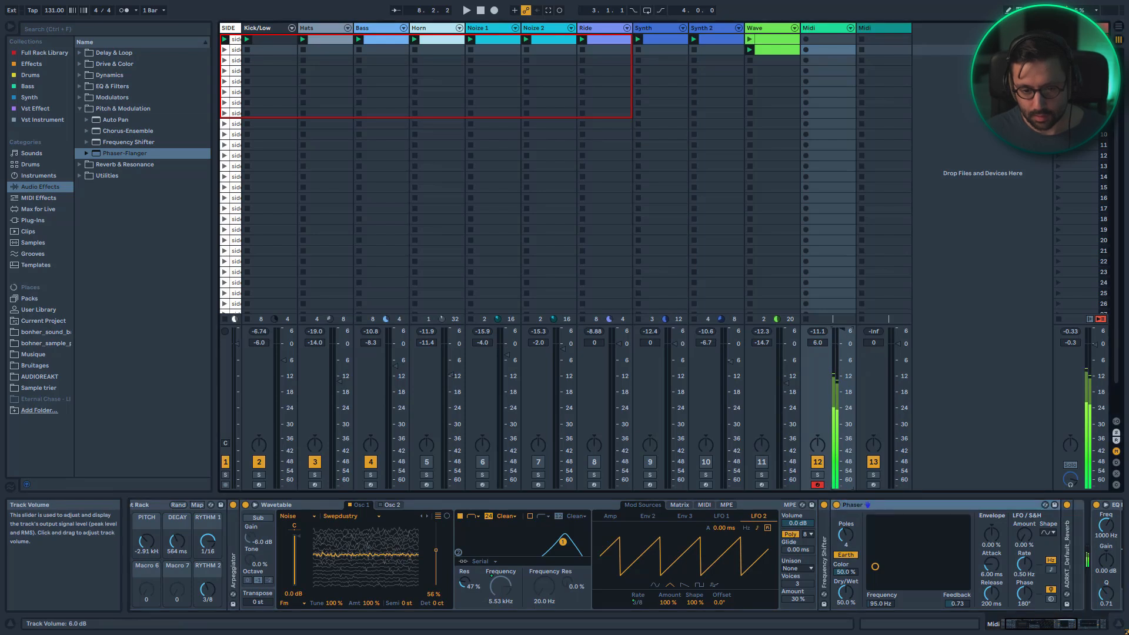
click(841, 505)
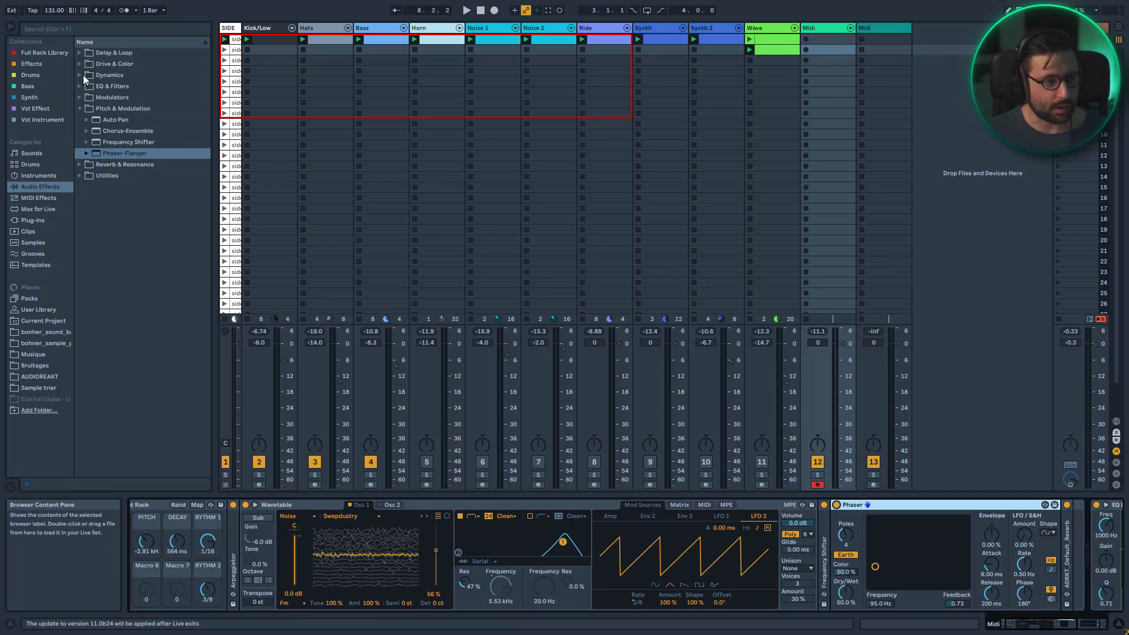
Load the Corpus preset Bright key from Reverb & Resonance into the chain
click(93, 97)
click(87, 121)
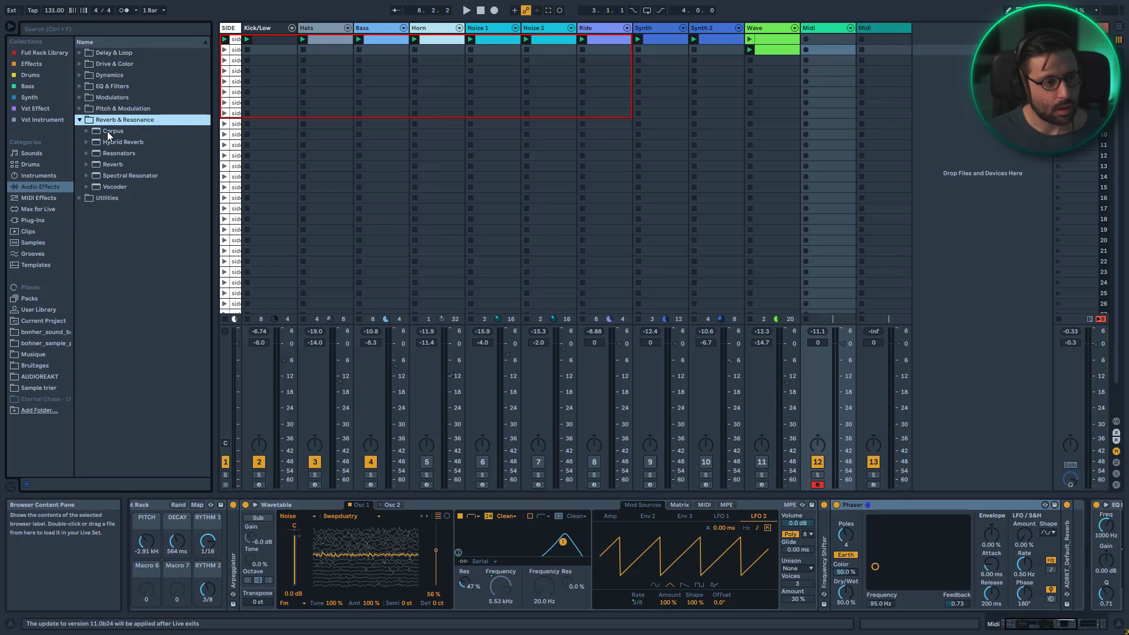
click(86, 132)
double_click(131, 143)
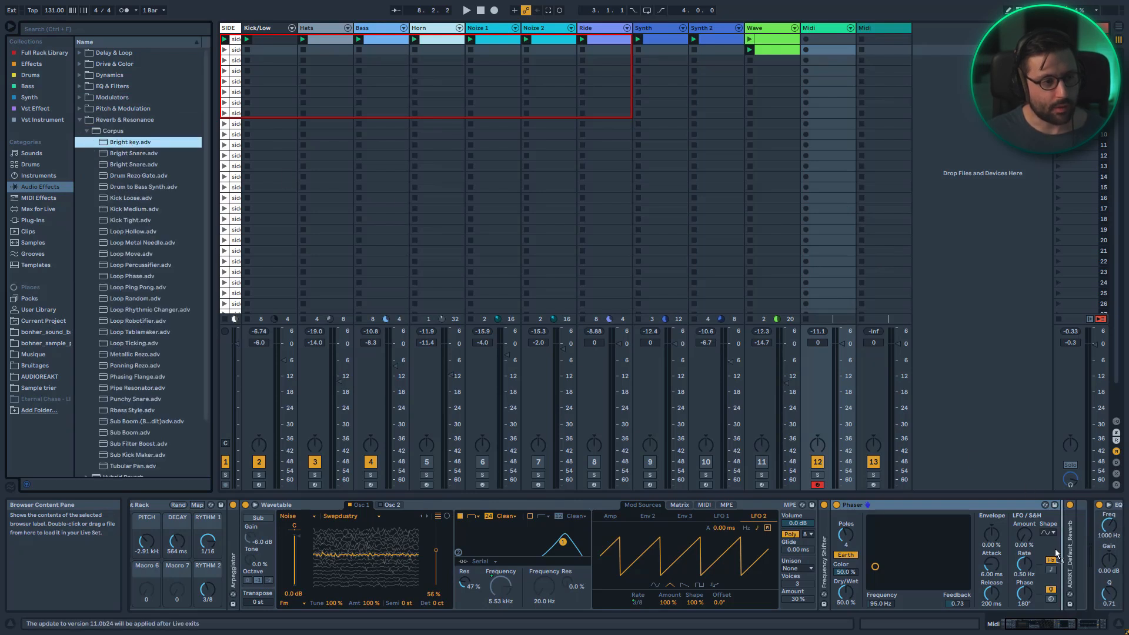
Set the Corpus dry/wet to about 8.7%
drag(1018, 623, 1036, 623)
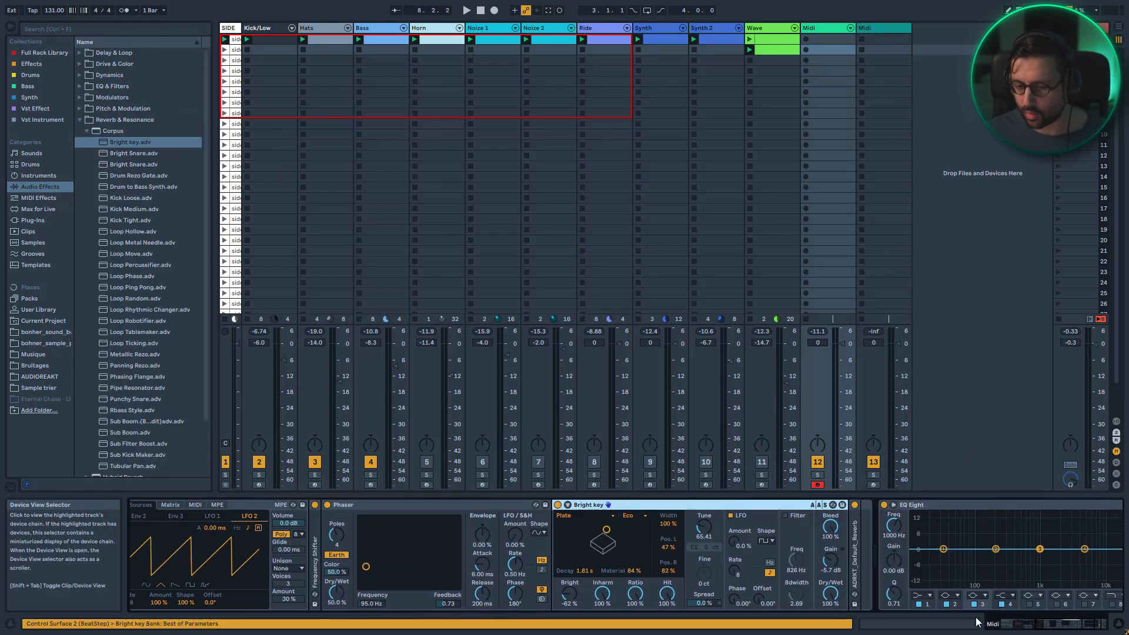
drag(832, 597, 832, 634)
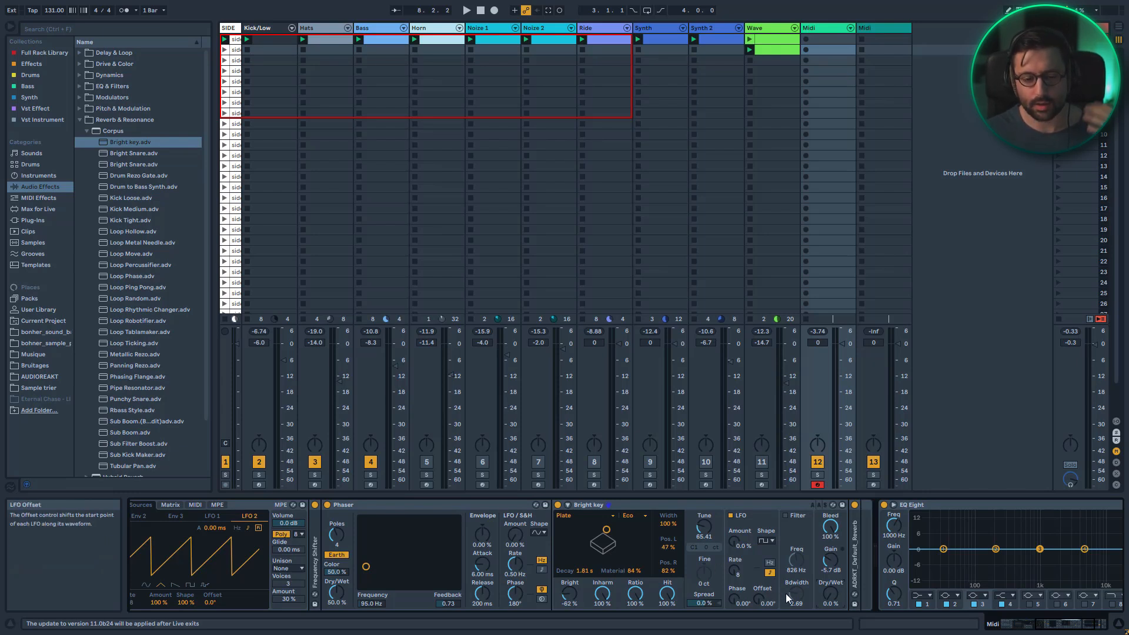
drag(830, 597, 830, 589)
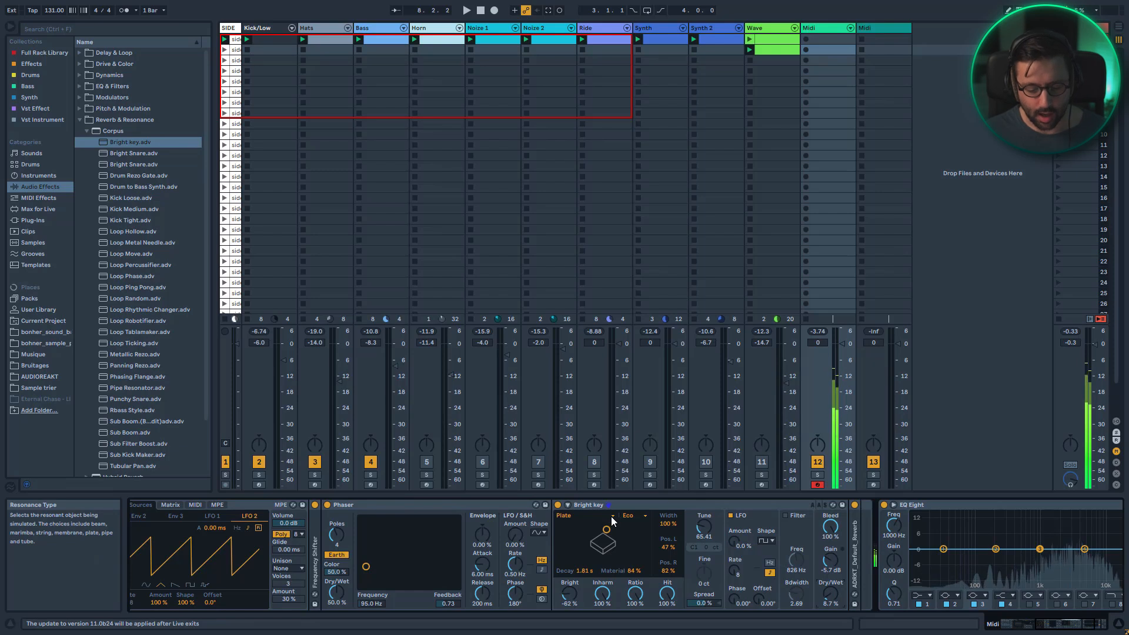
Fold the Corpus and Phaser devices and insert an Auto Filter from EQ & Filters after the Corpus
double_click(599, 507)
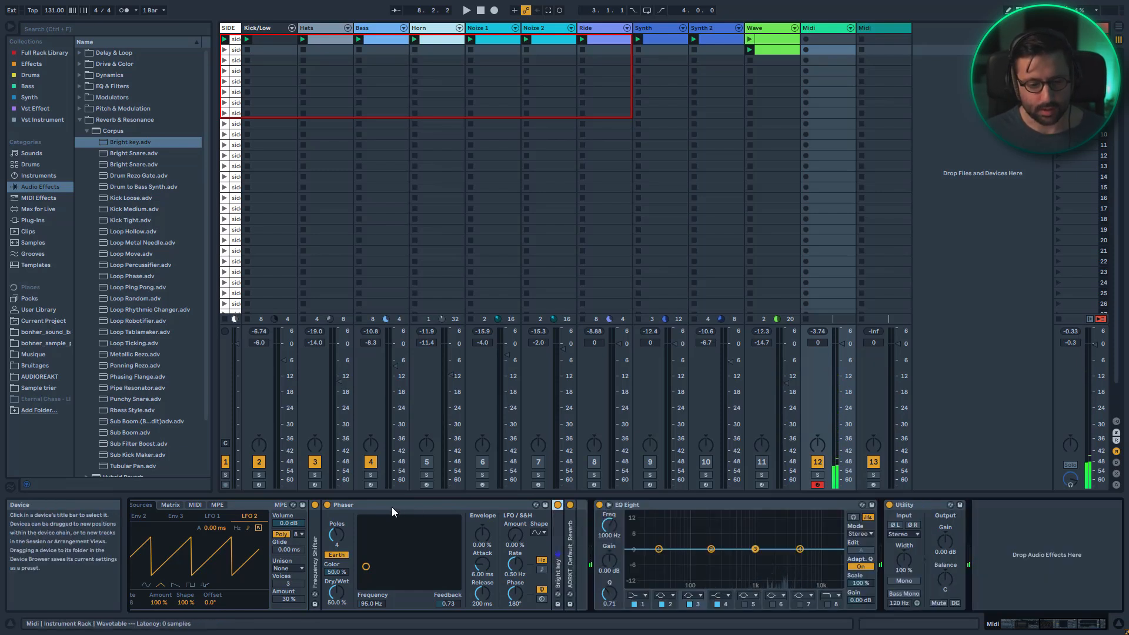
double_click(391, 507)
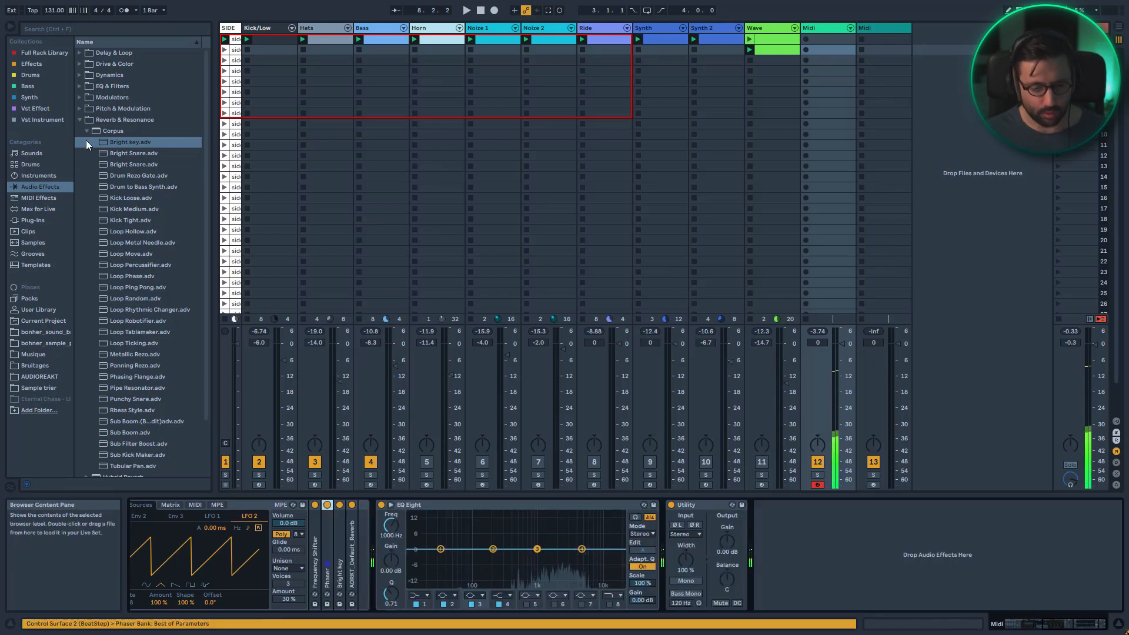
click(79, 120)
click(79, 86)
drag(119, 98, 344, 579)
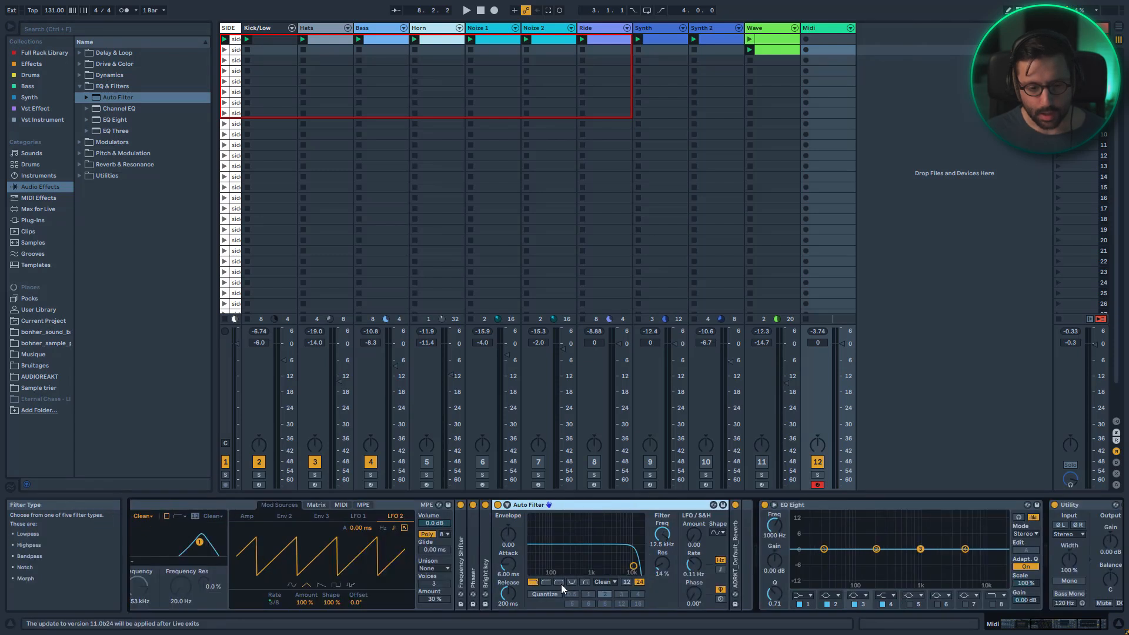
Set the Auto Filter to bandpass with about 40% resonance and a 12 dB slope
click(559, 581)
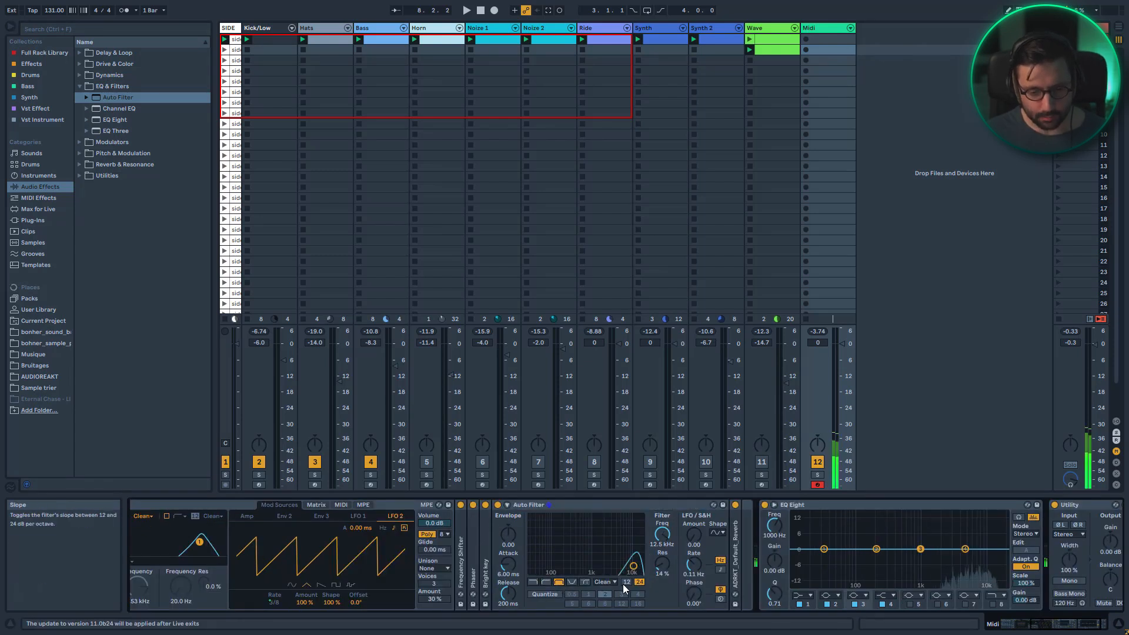
drag(663, 564, 662, 537)
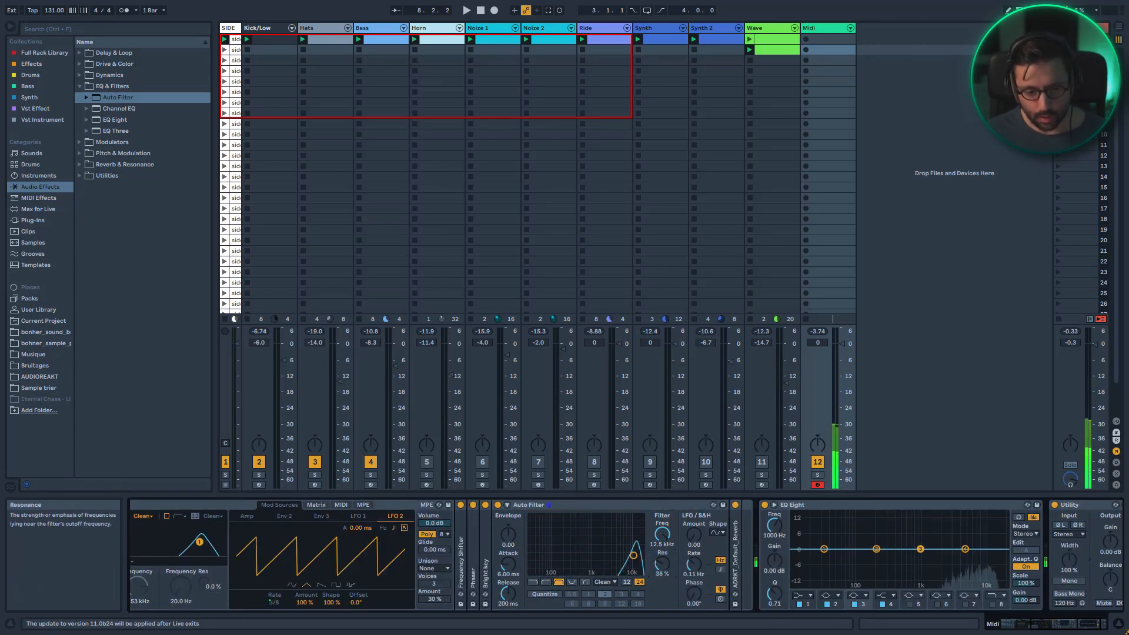
click(627, 581)
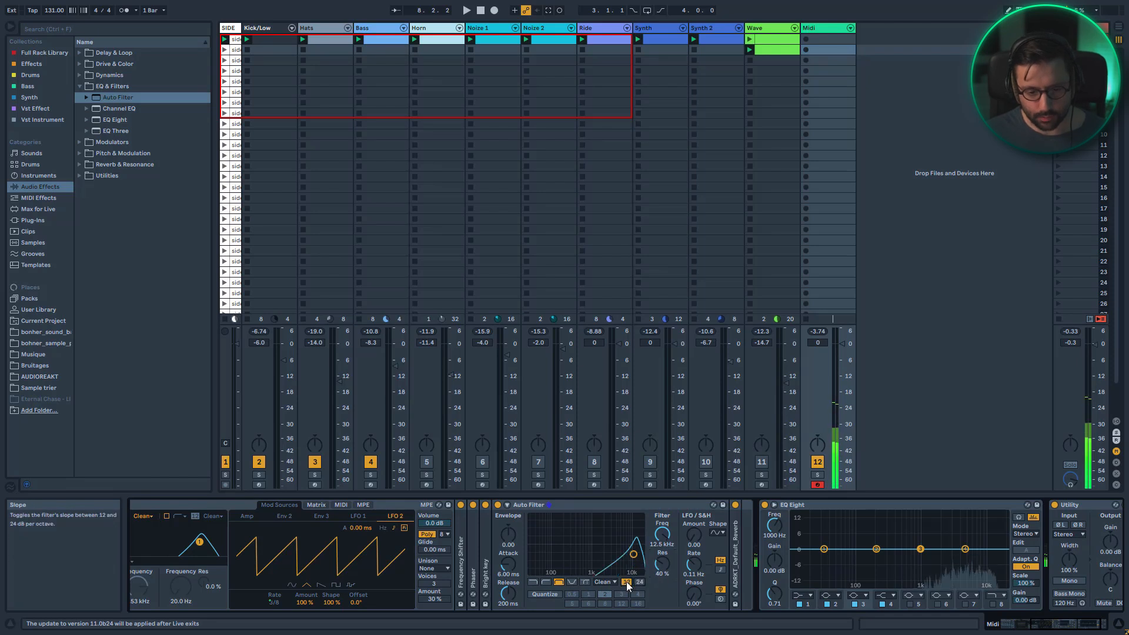
Map the Auto Filter frequency to Macro 5 and set that macro to about 3.19 kHz
right_click(667, 544)
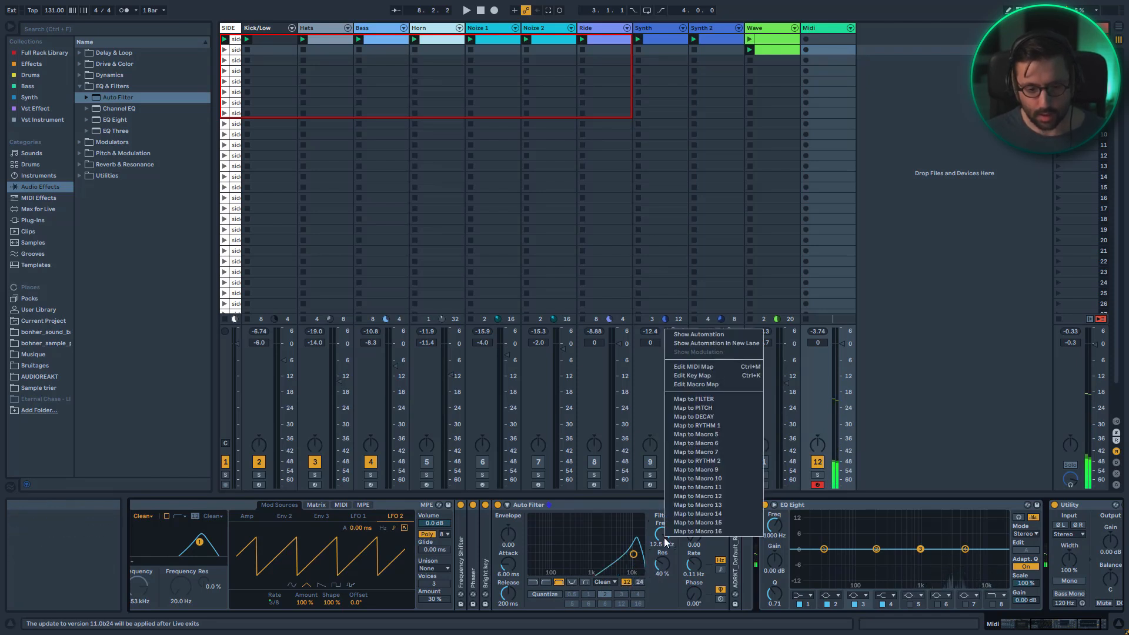
click(690, 434)
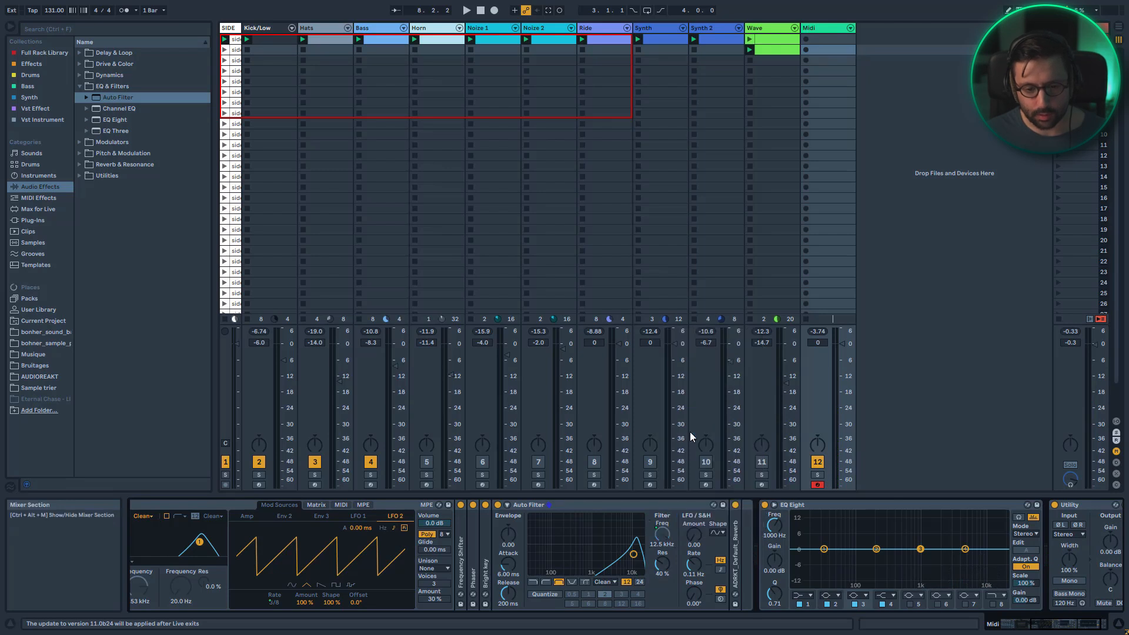
drag(1045, 624, 1003, 624)
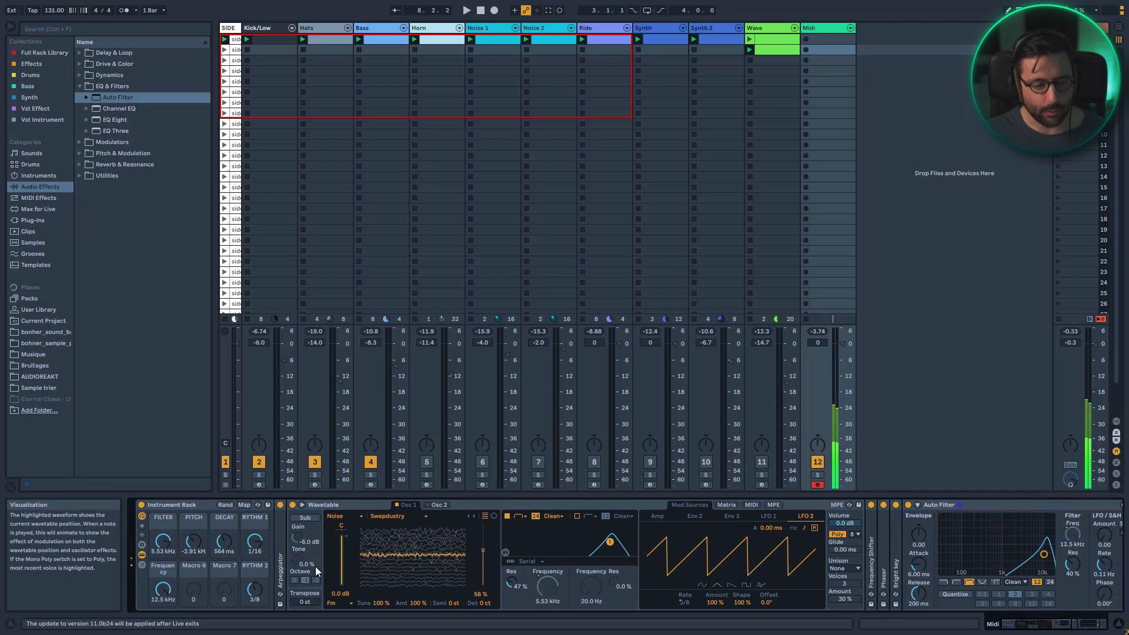
mouse_move(163, 590)
mouse_down()
mouse_move(163, 624)
mouse_move(164, 604)
mouse_up()
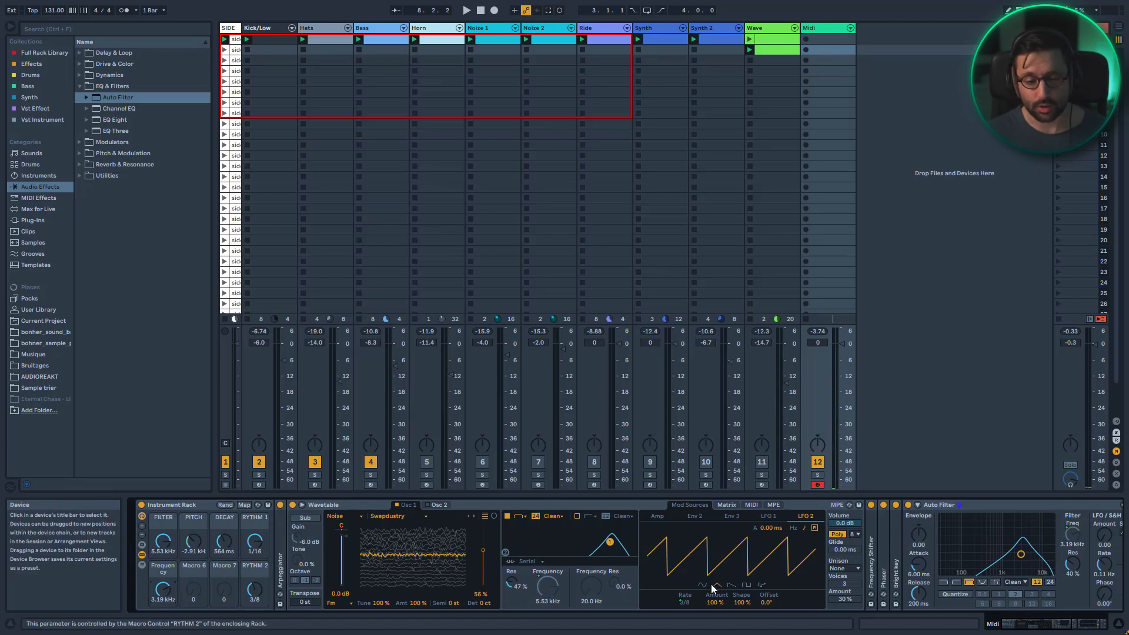
Map the Auto Filter's LFO amount to Macro 6 and its LFO rate to Macro 7
right_click(1101, 544)
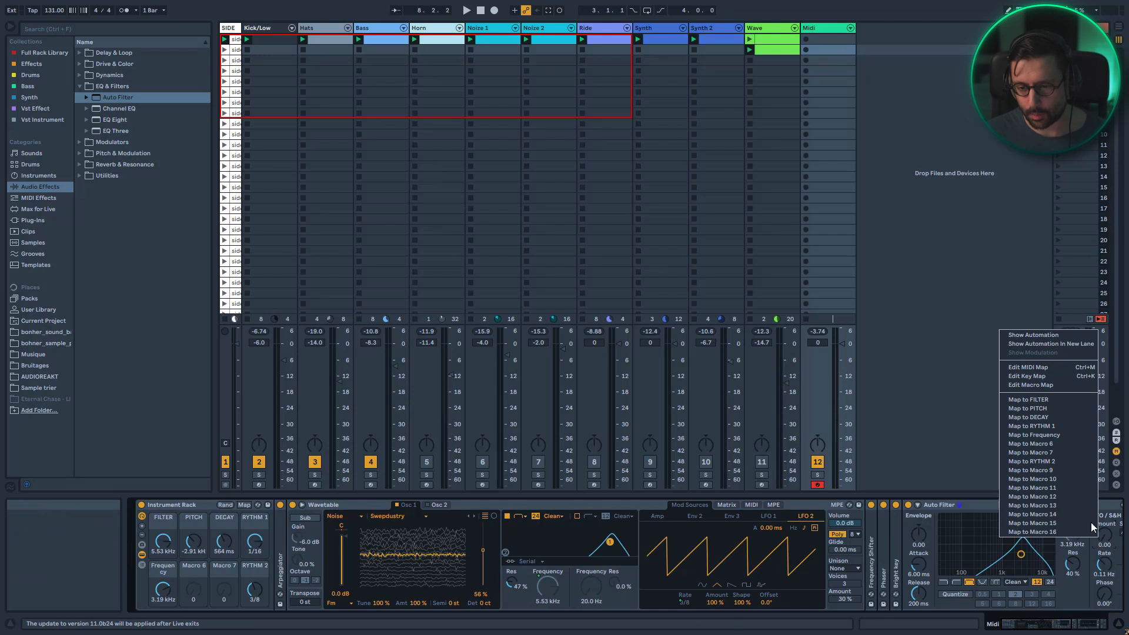
click(1038, 444)
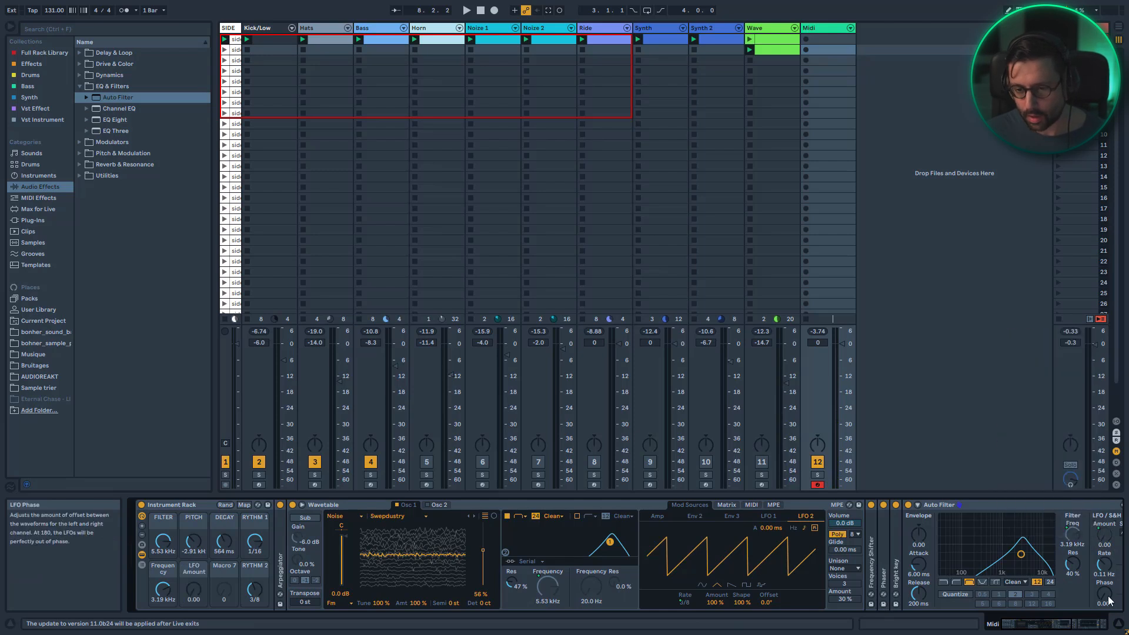
right_click(1103, 566)
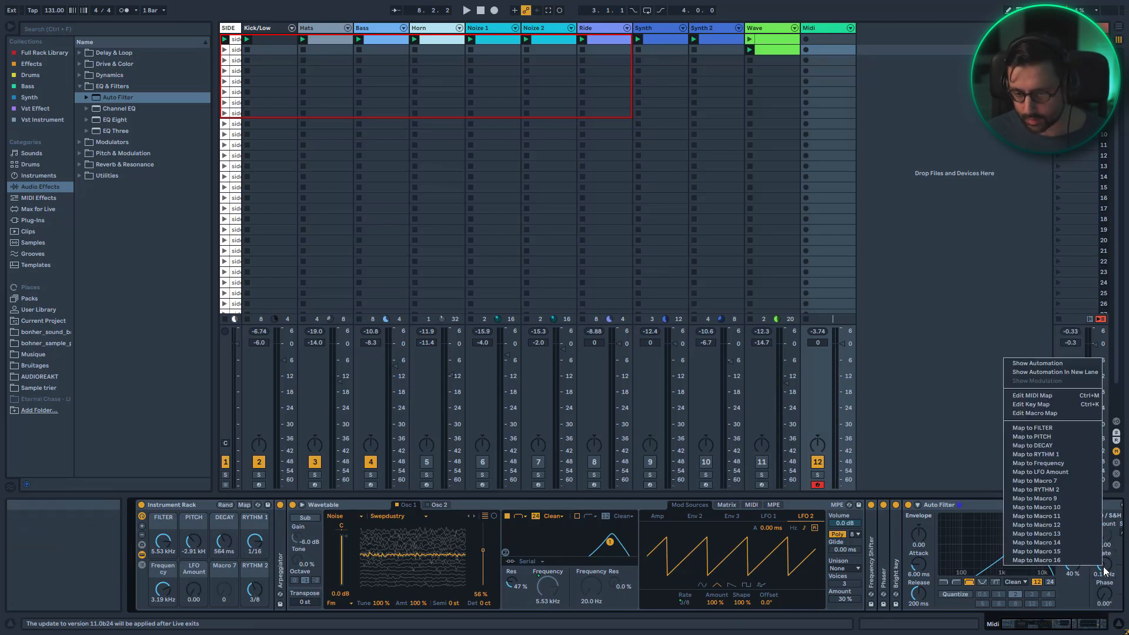
click(1085, 480)
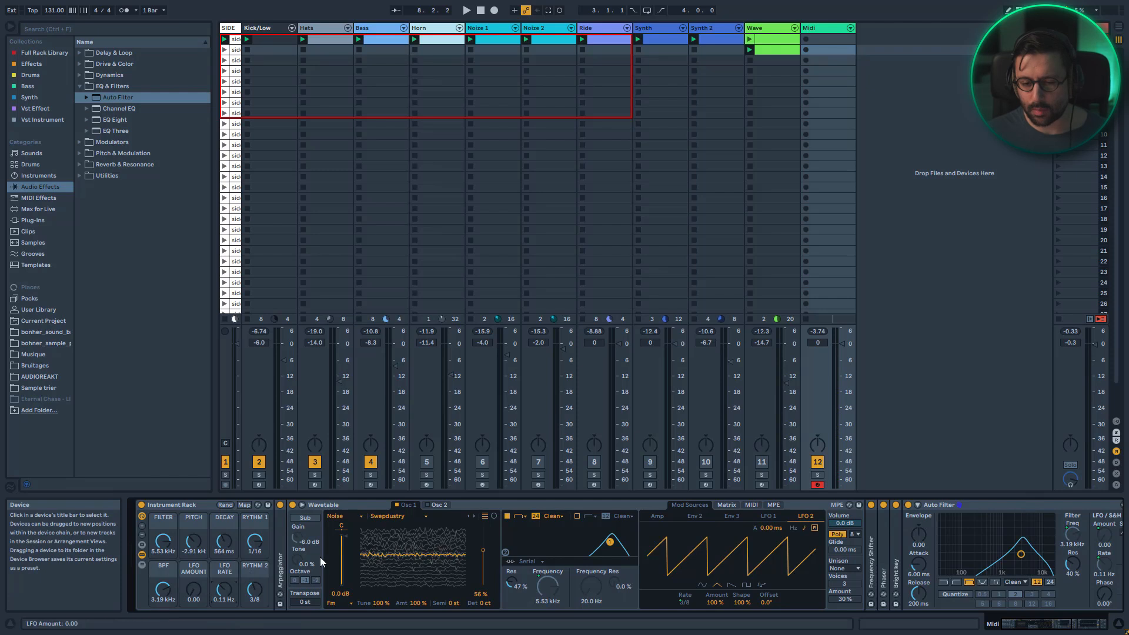
Map the Auto Filter's on/off switch to the LFO AMOUNT macro and set that mapping's minimum to 1
right_click(909, 506)
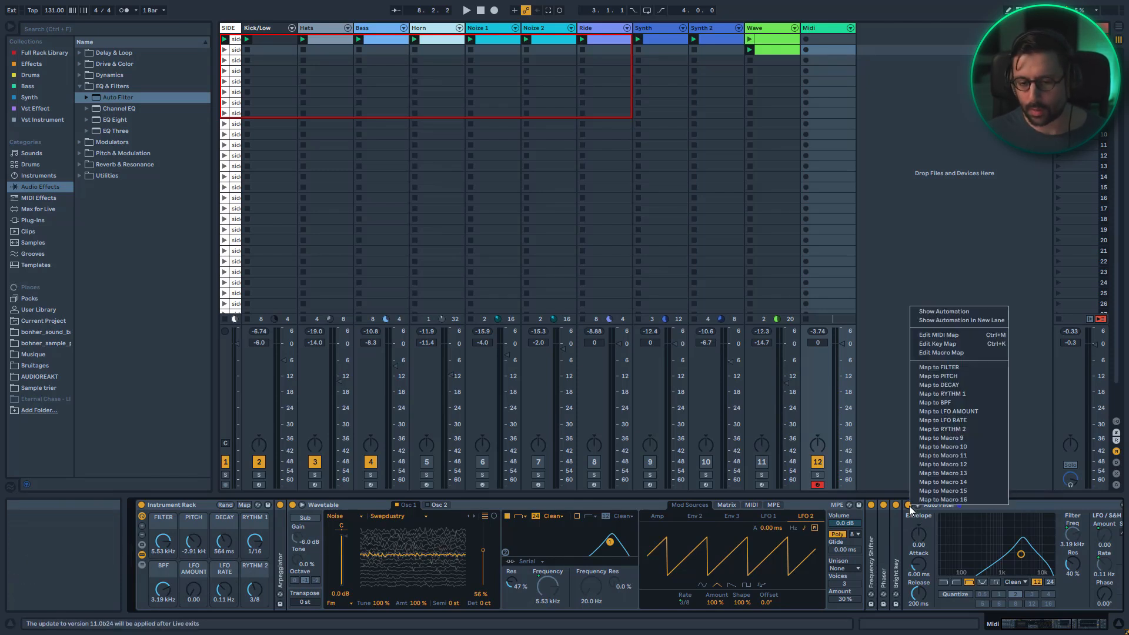
click(950, 414)
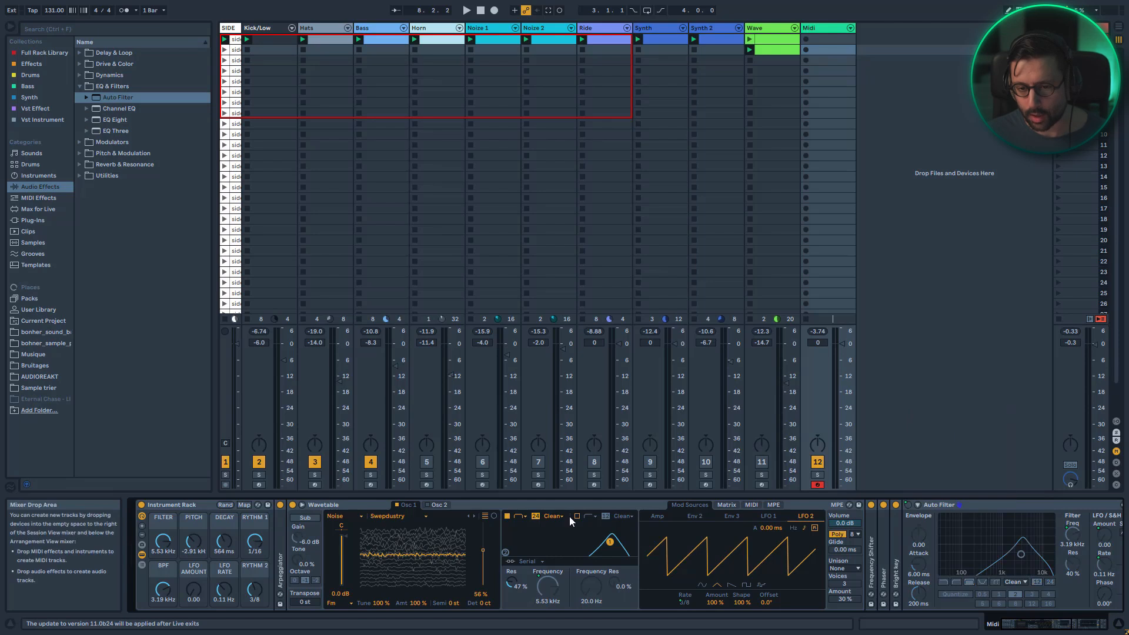
click(244, 505)
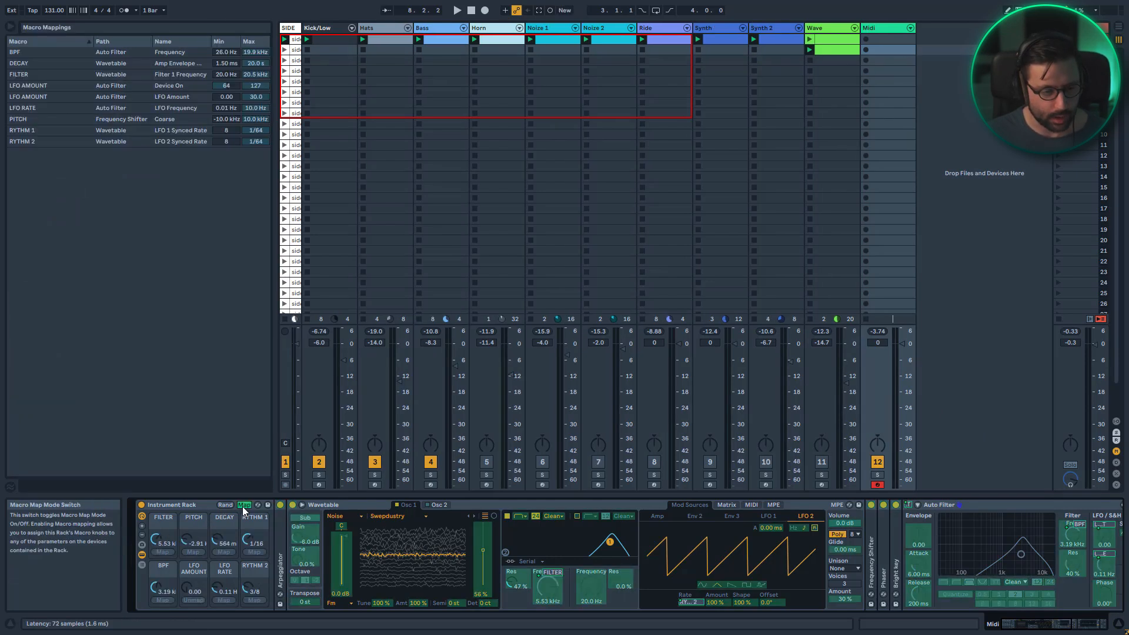
click(225, 86)
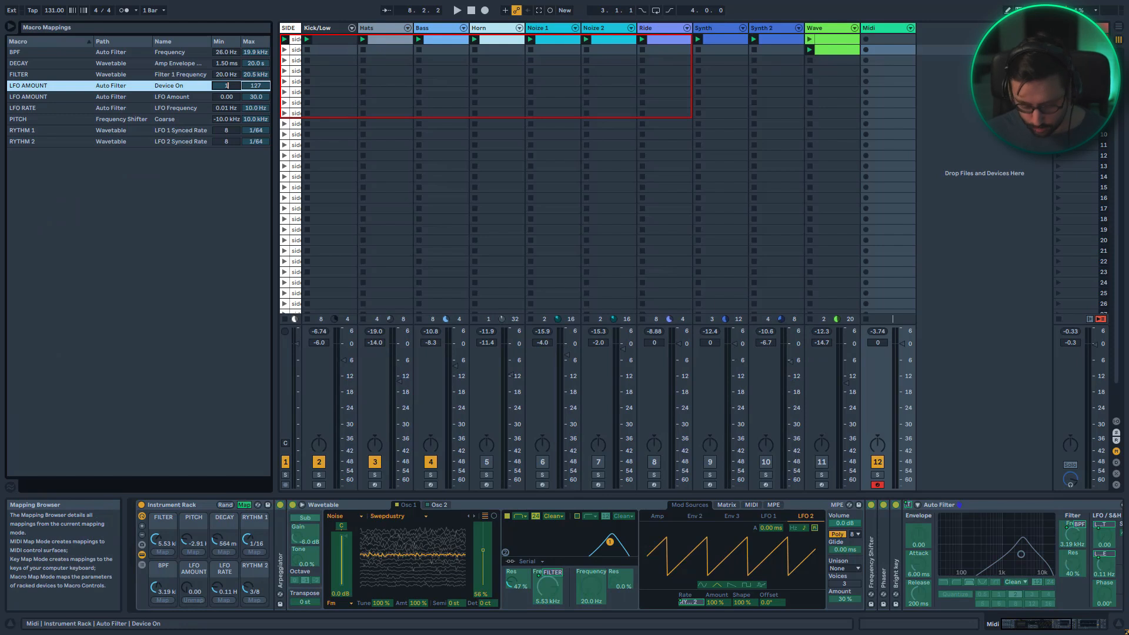
text(1)
click(246, 505)
Set the BPF macro to about 1.46 kHz, the FILTER macro to about 7.26 kHz and RYTHM 2 to 1/4
mouse_move(162, 598)
mouse_down()
mouse_move(162, 566)
mouse_move(161, 597)
mouse_up()
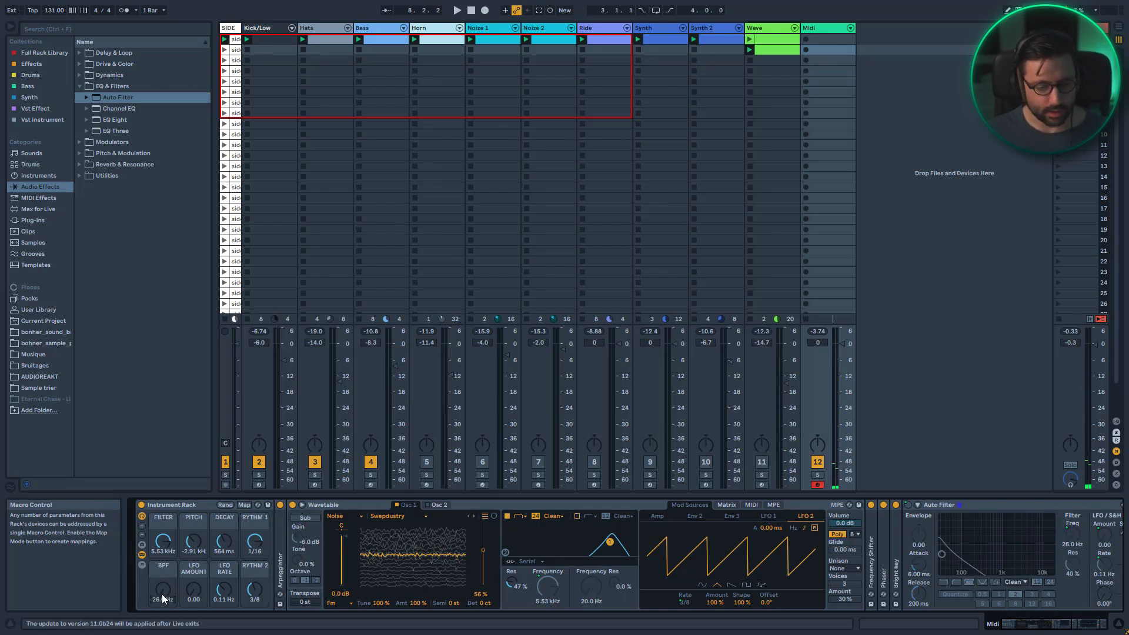
drag(163, 599, 163, 562)
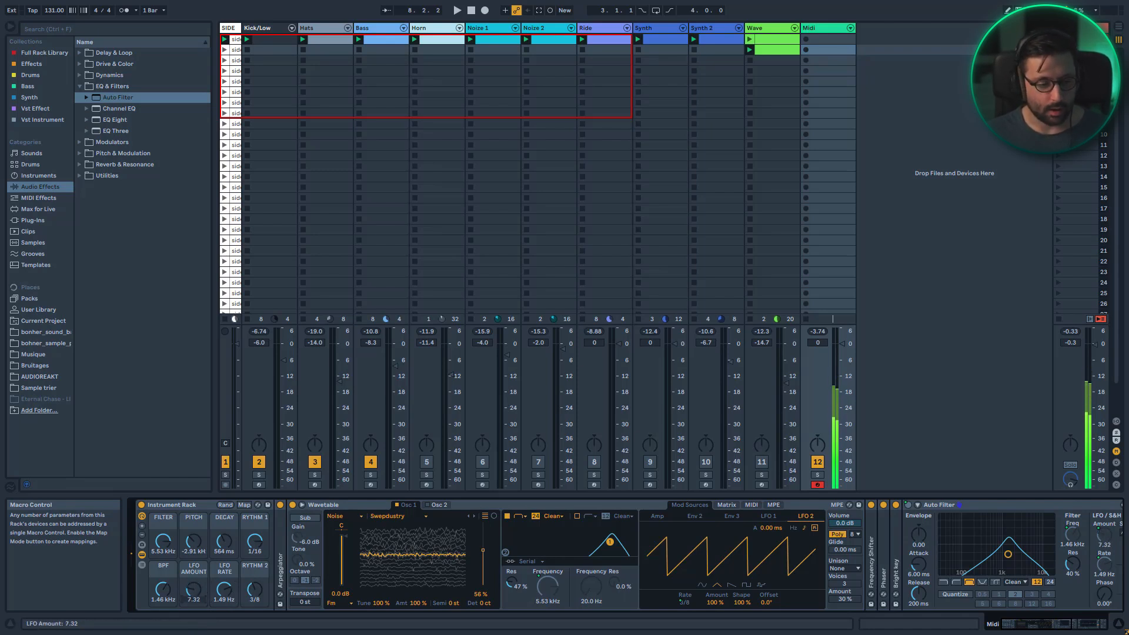
drag(163, 541, 163, 525)
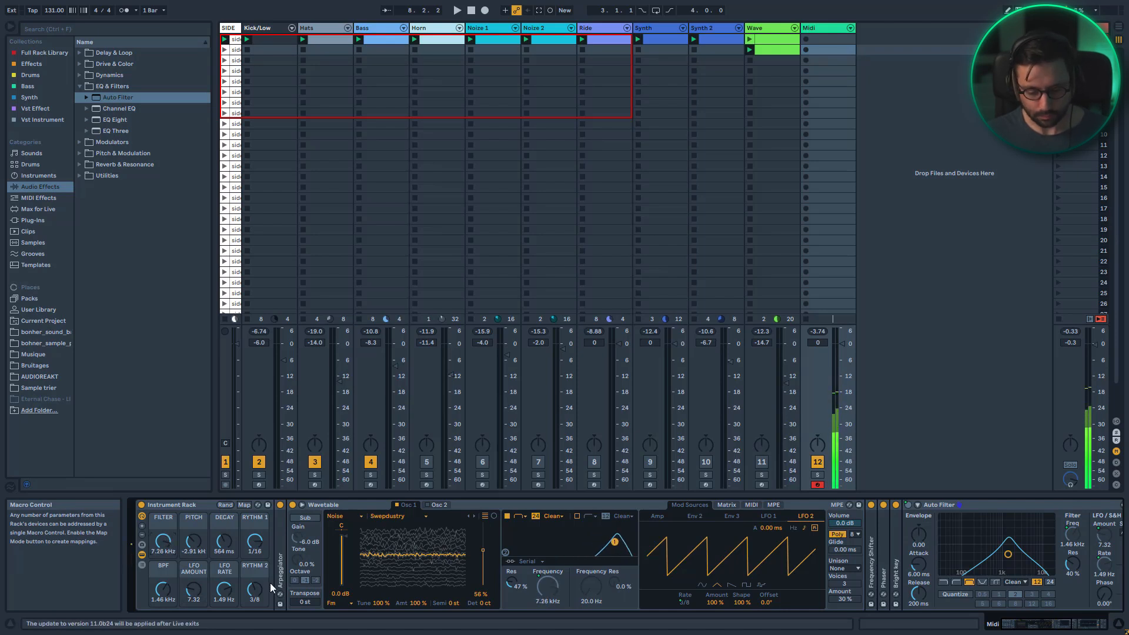
drag(259, 597, 260, 609)
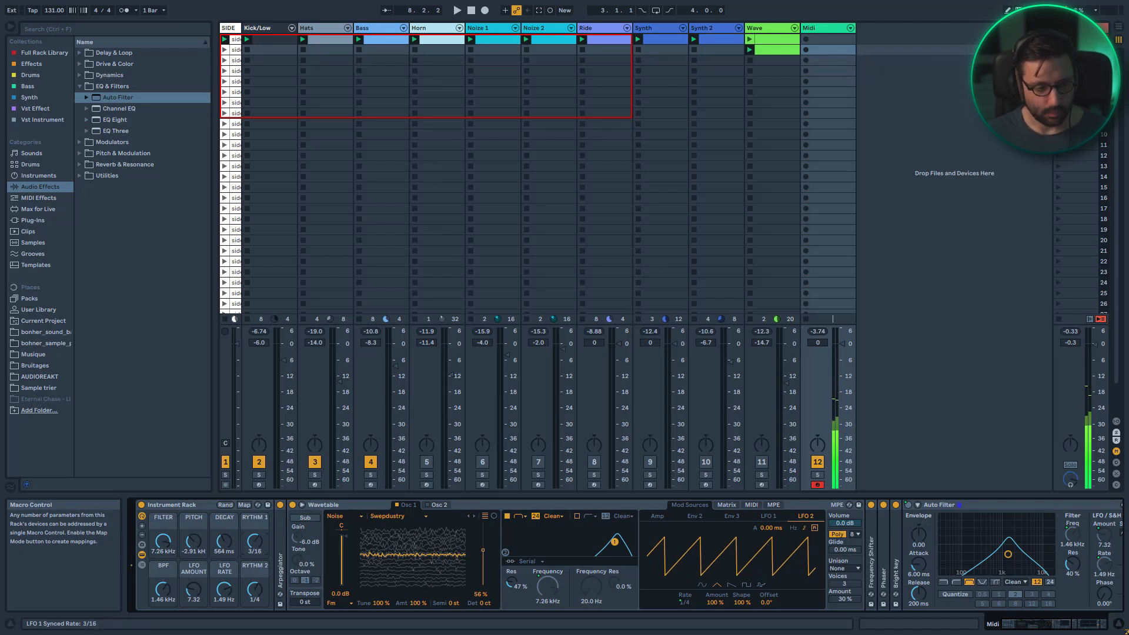
Fold the Auto Filter and add a Delay from Delay & Loop after it in the chain
double_click(958, 502)
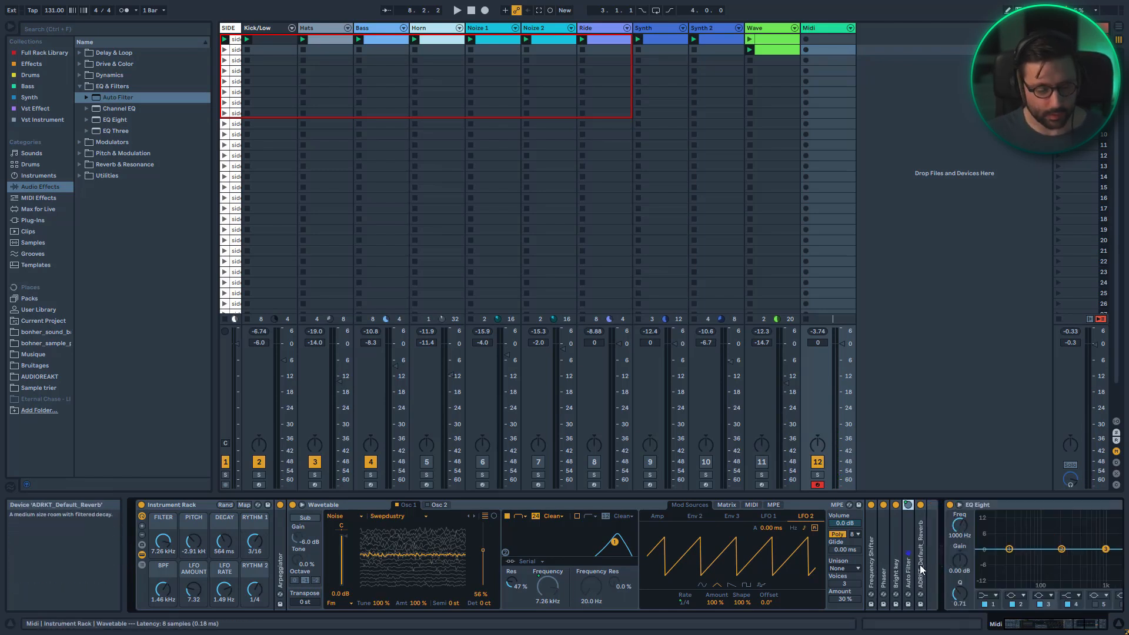
click(83, 86)
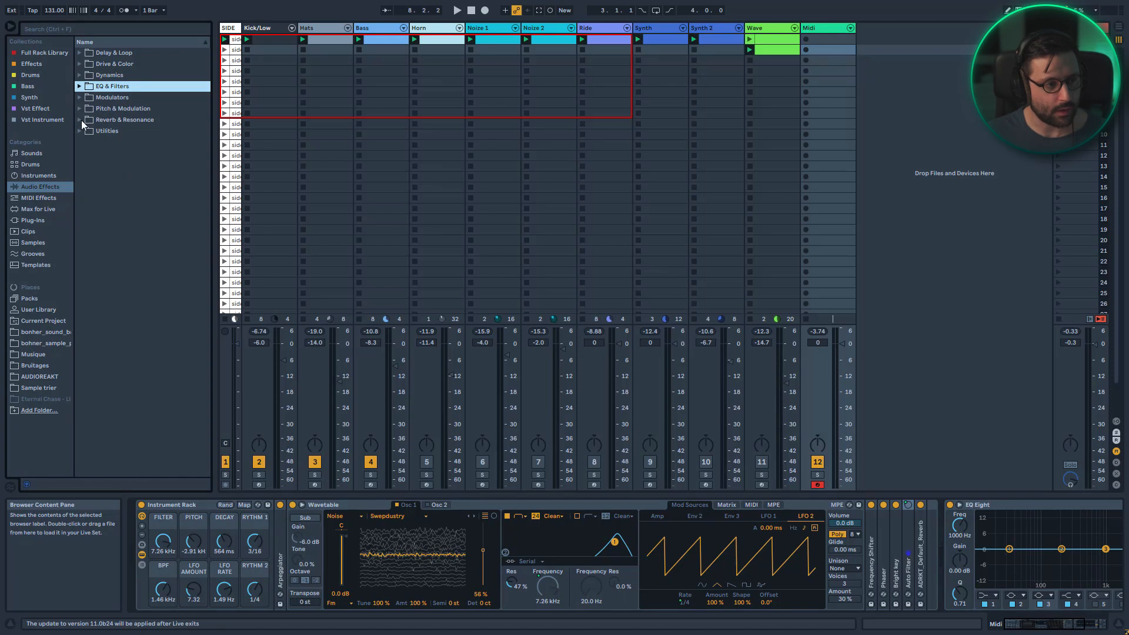
click(80, 52)
drag(106, 76, 912, 532)
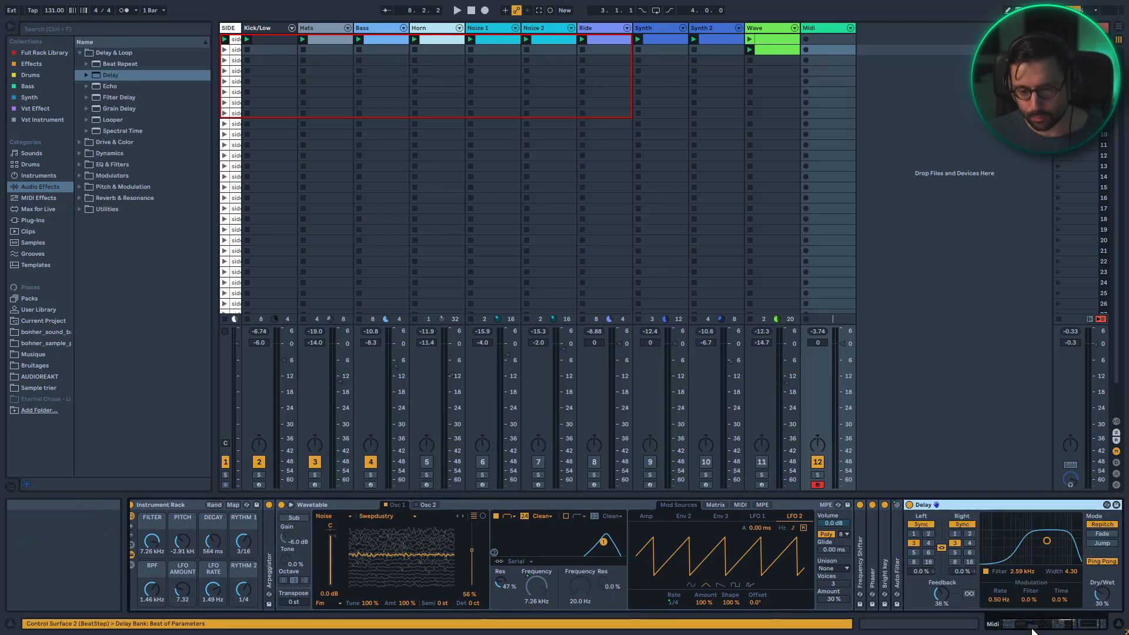
Lower the Delay feedback to about 29% and fold the Delay device
drag(942, 592, 942, 599)
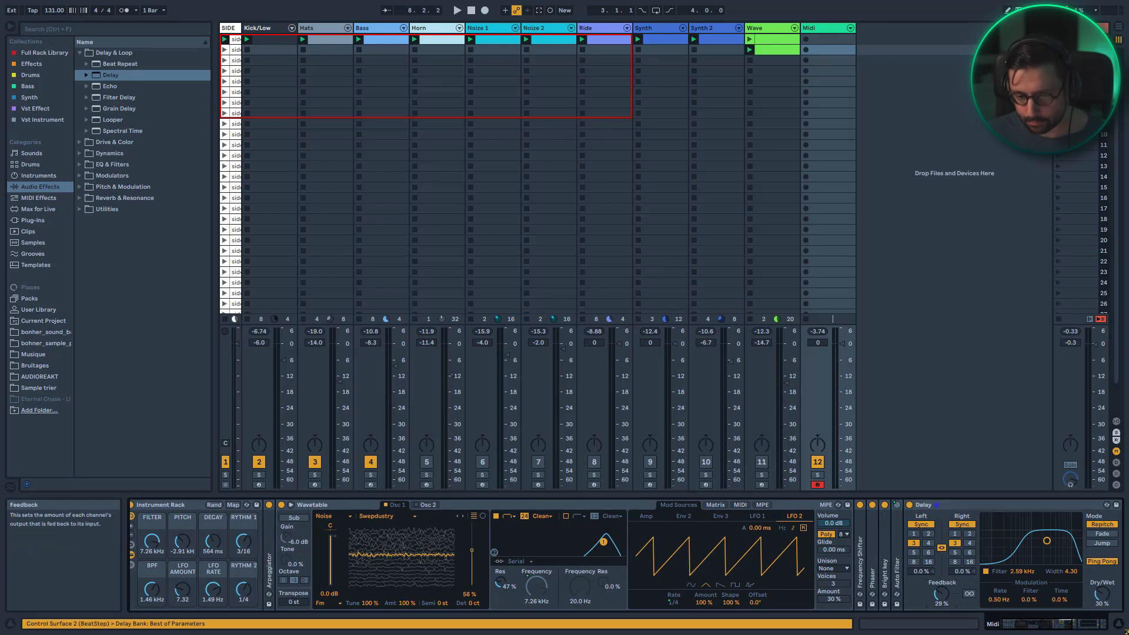
click(1062, 625)
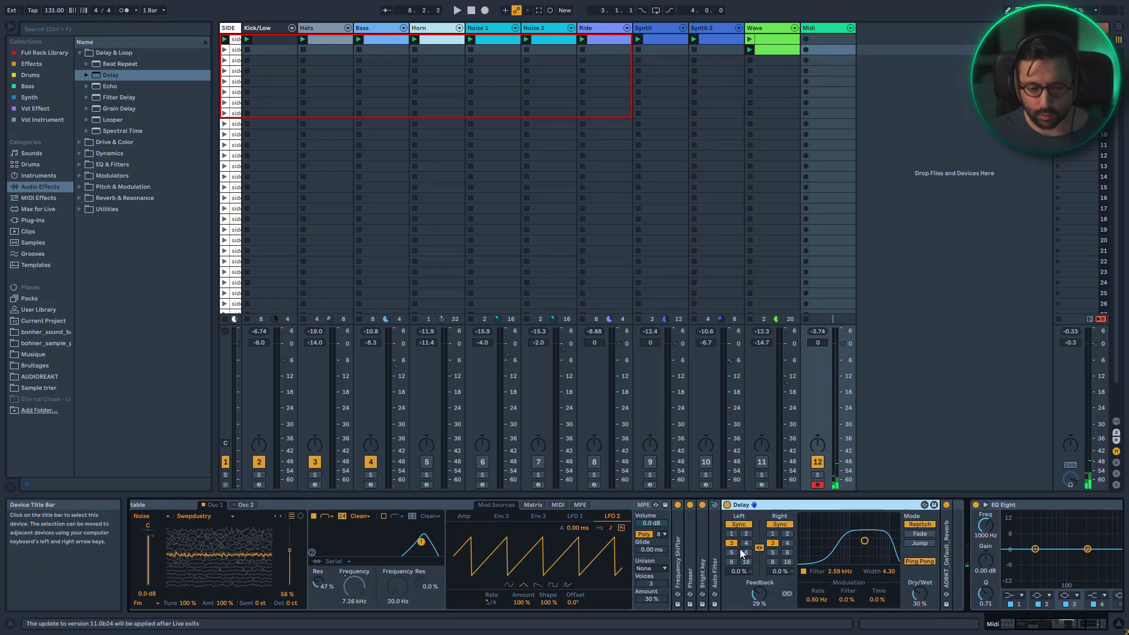
double_click(786, 507)
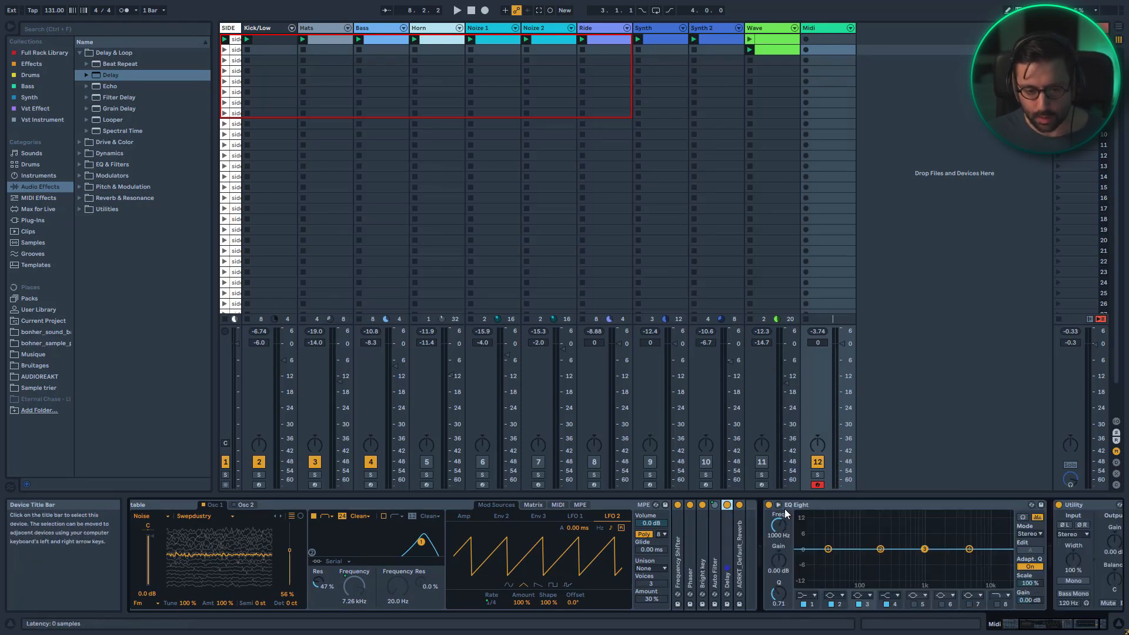
Expand the reverb, set its decay time to about 2.30 s, and fold it again
double_click(740, 565)
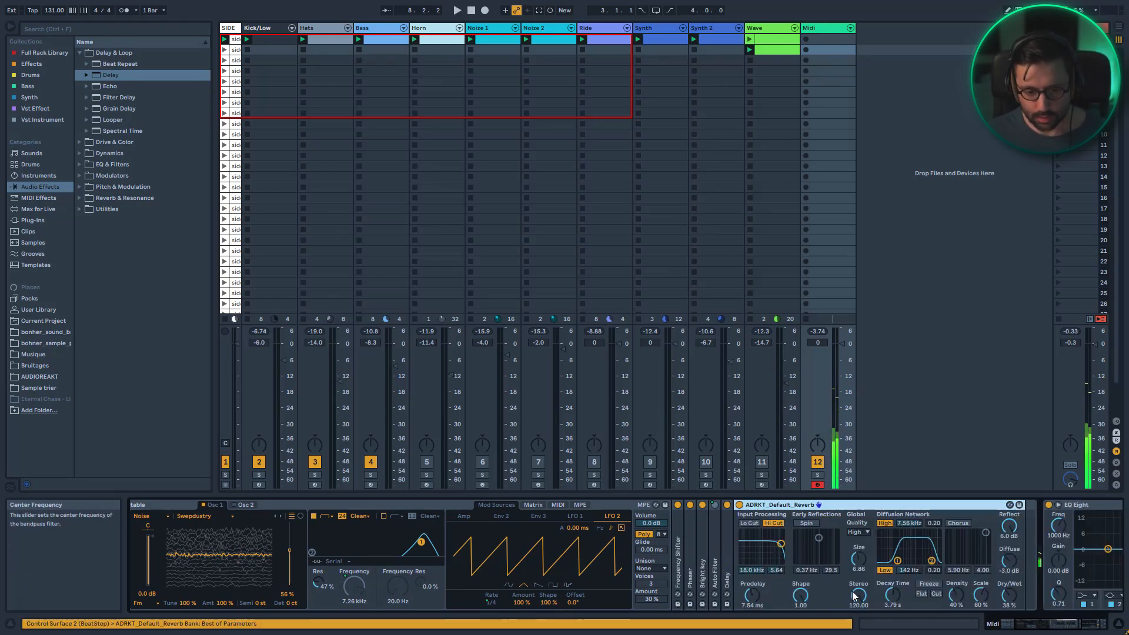
drag(893, 595, 892, 565)
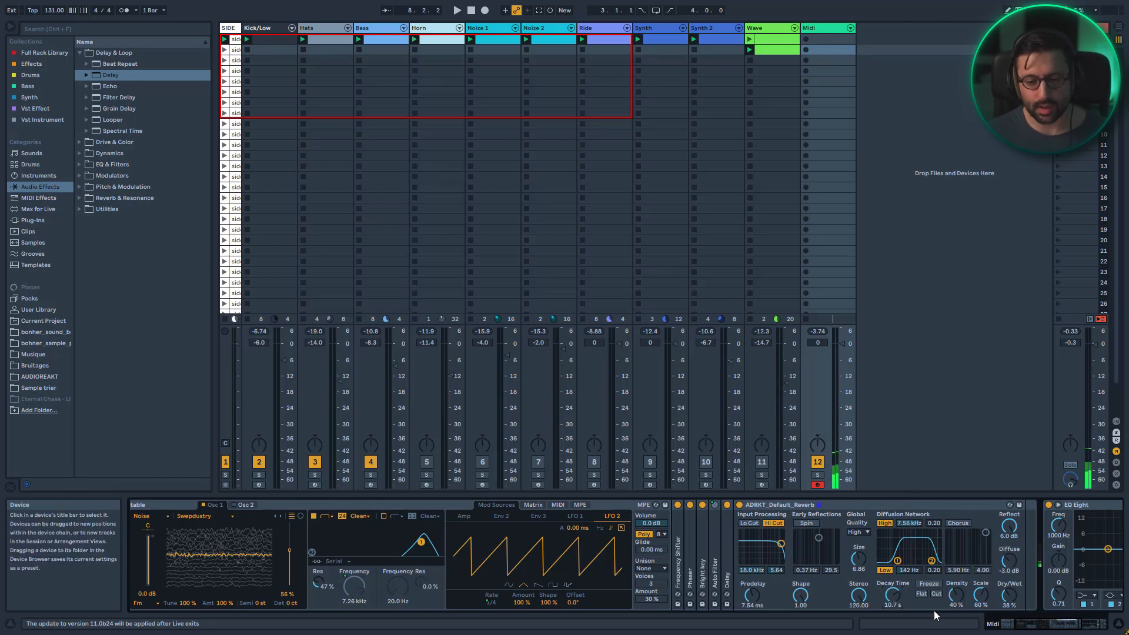
drag(895, 601, 895, 624)
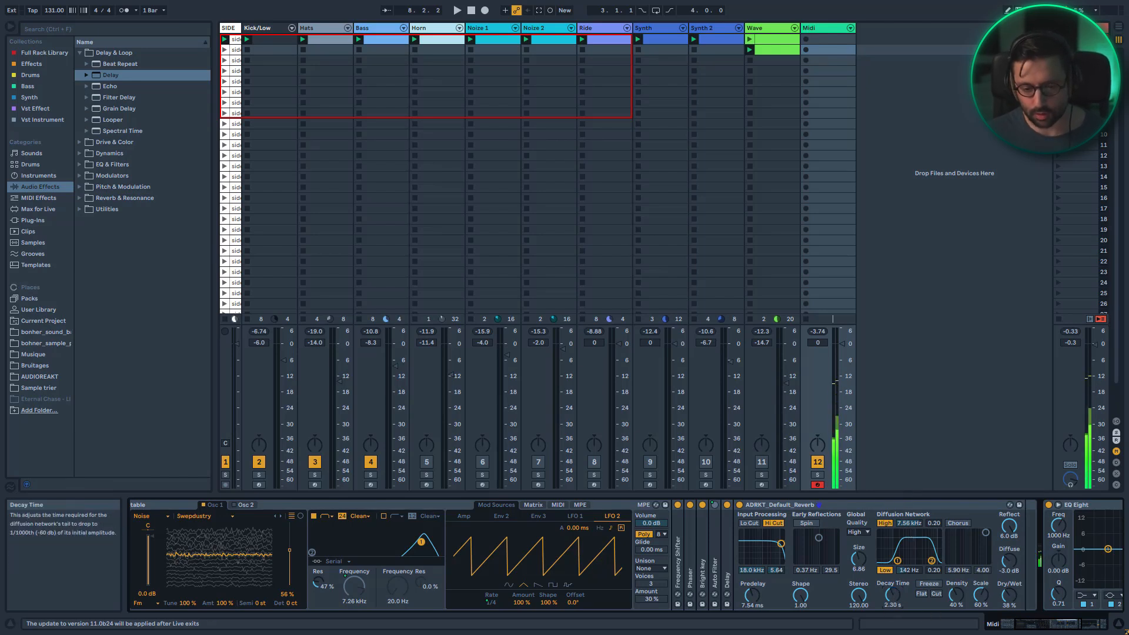
double_click(832, 506)
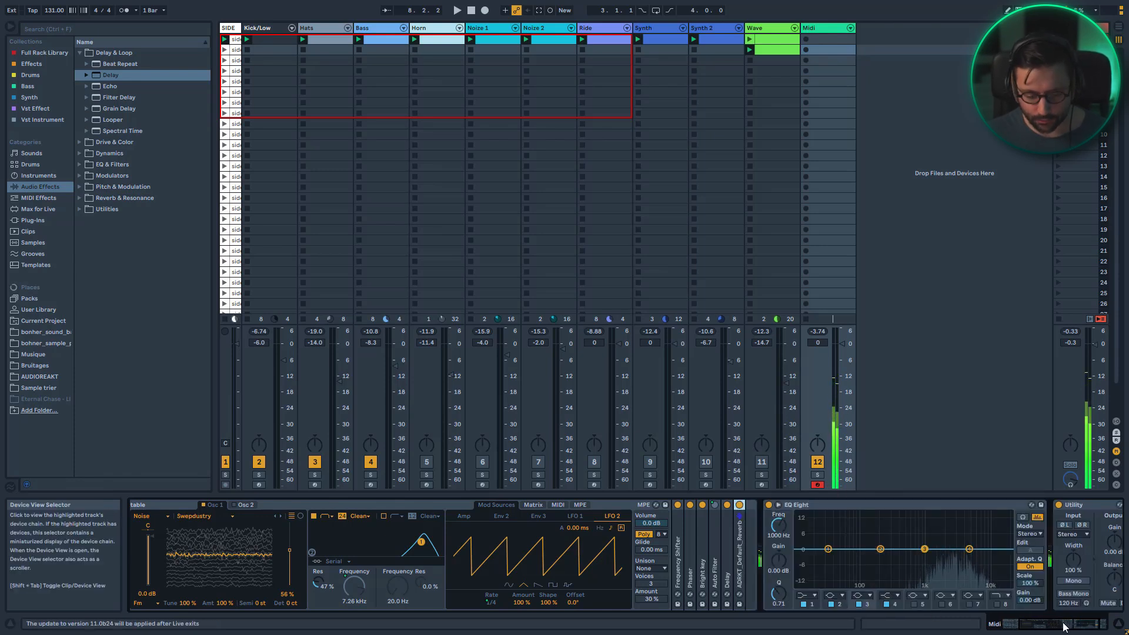
Switch the Wavetable oscillator 1 wavetable category to Complex
scroll(609, 594, left, 3)
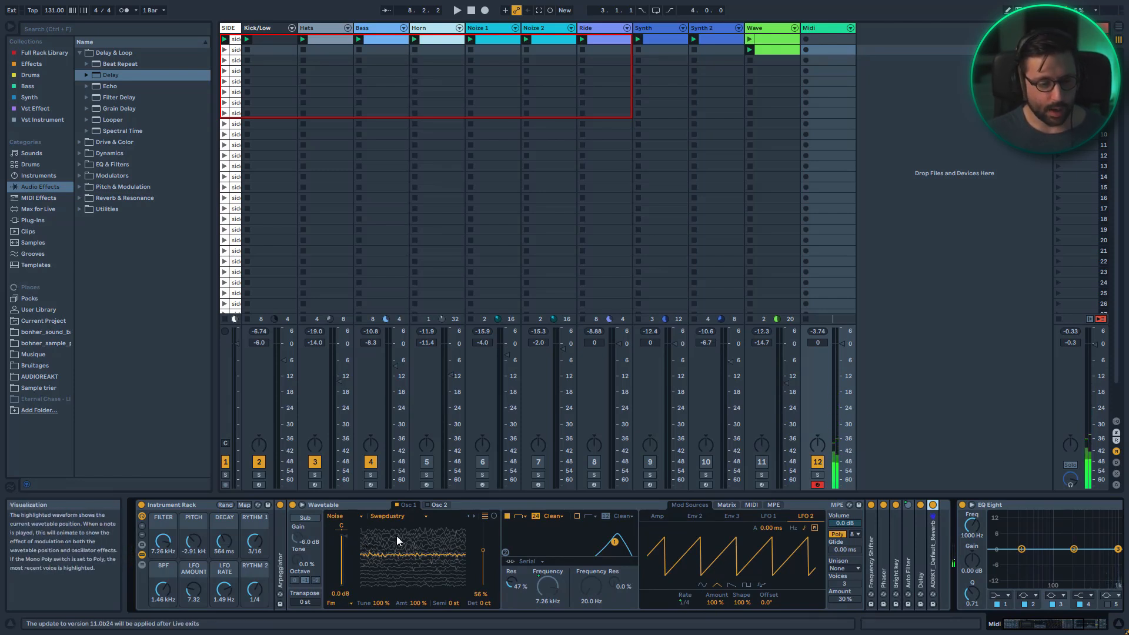
click(347, 518)
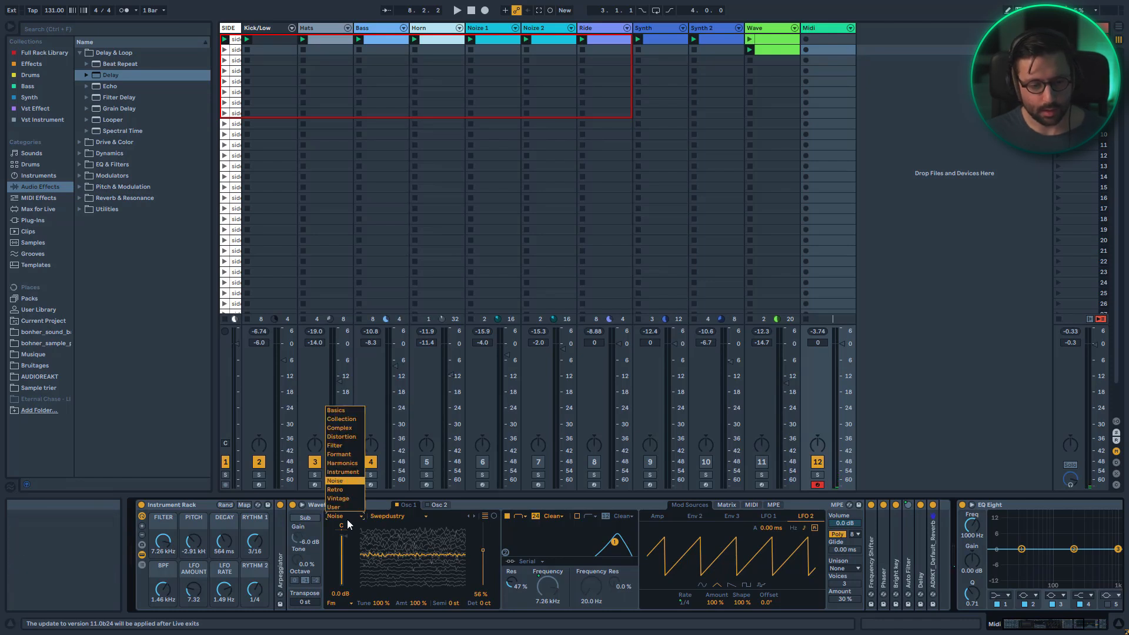
click(339, 427)
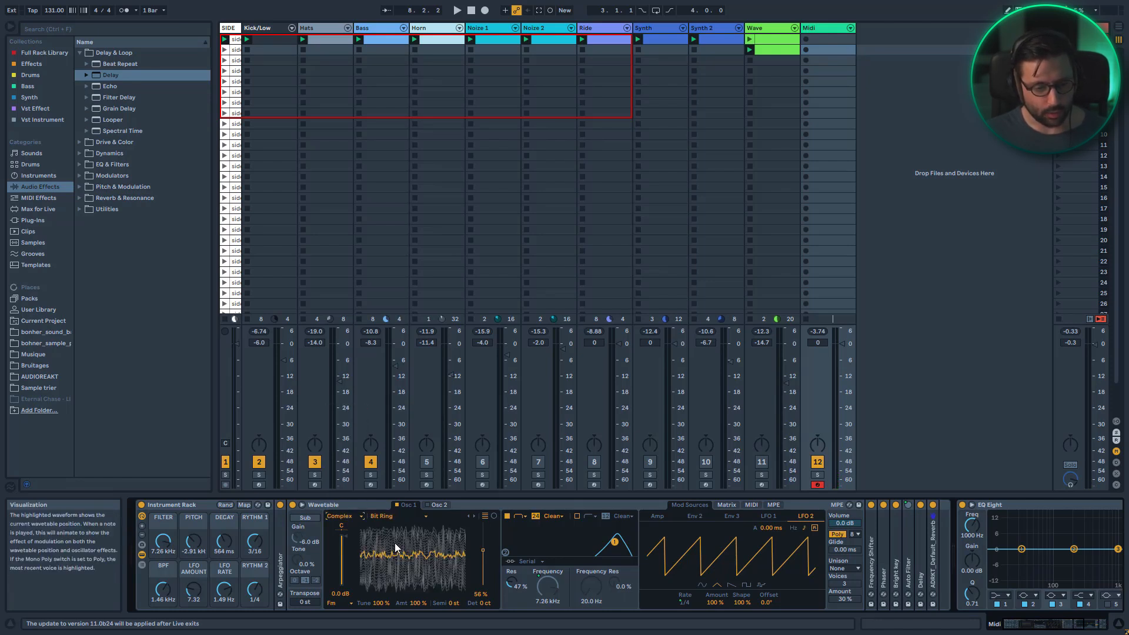
Try the Ripped Sync wavetable for oscillator 1, then switch its category to Instrument
click(377, 516)
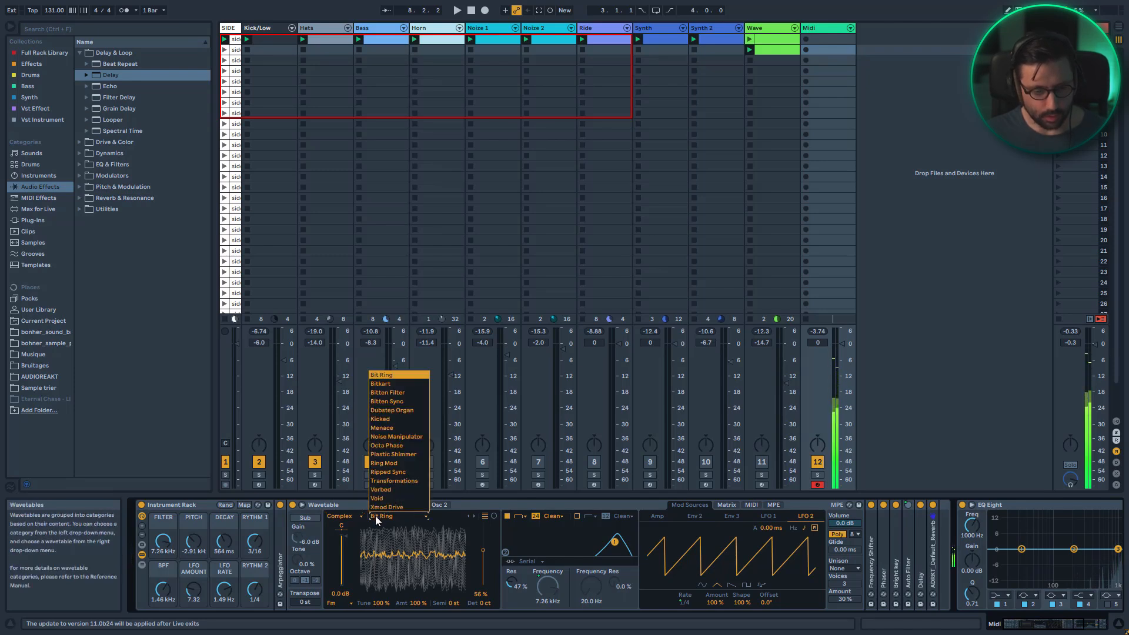
click(386, 472)
click(344, 516)
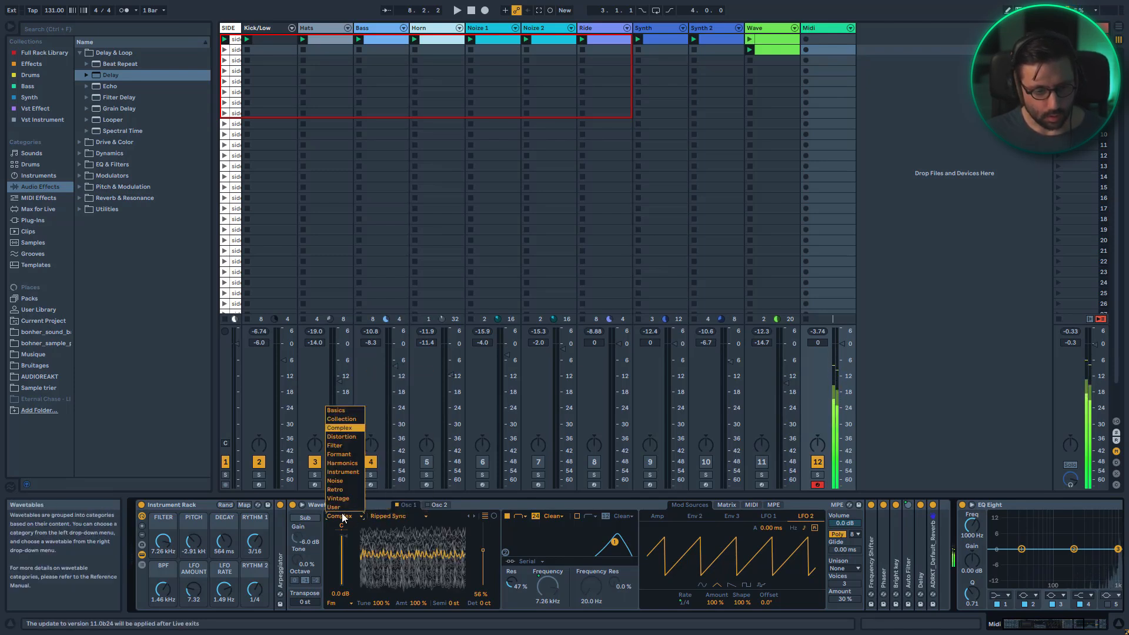
click(343, 472)
Reset oscillator 1's Tune and Amount modulation to their defaults
click(380, 603)
key(Delete)
click(414, 607)
key(Delete)
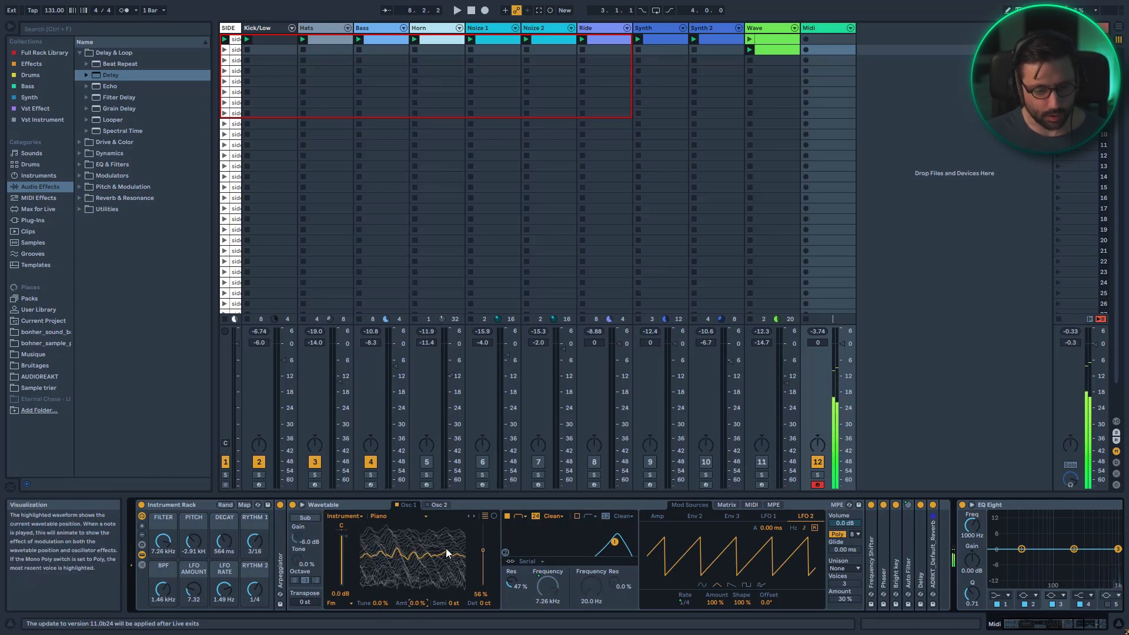
Switch oscillator 1's wavetable category to Vintage and lower its wavetable position to about 49%
click(358, 516)
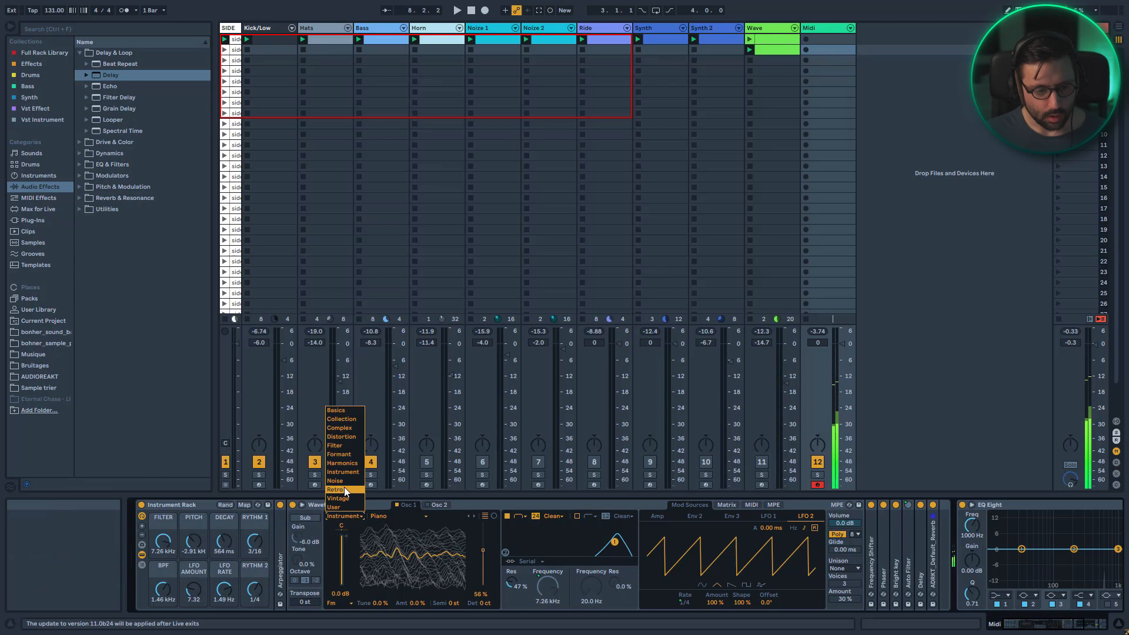
click(344, 499)
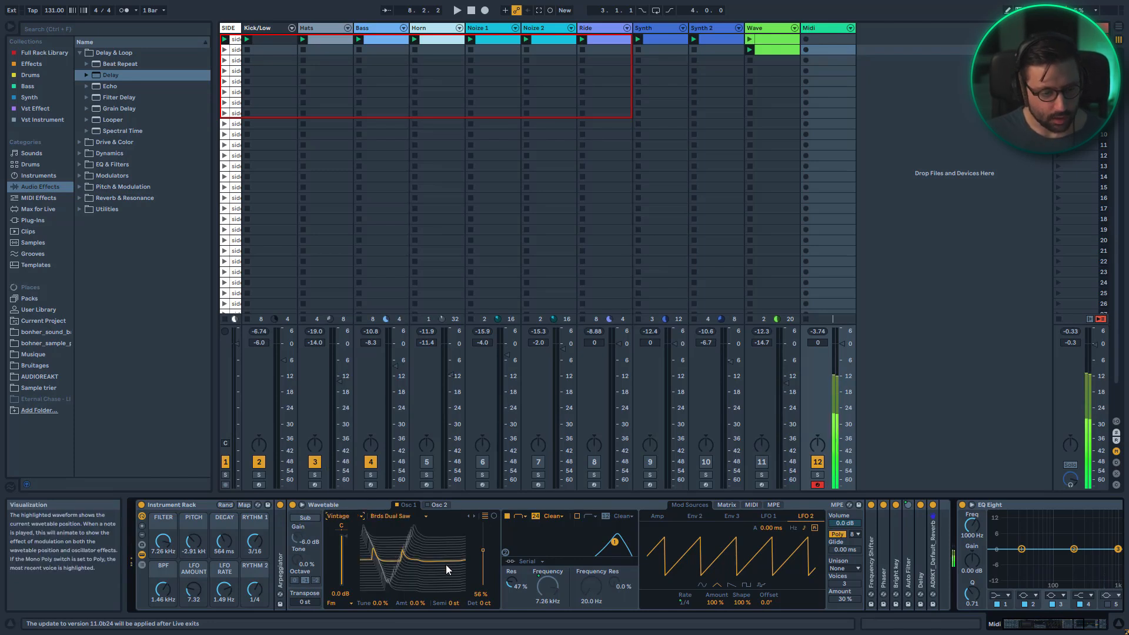
drag(479, 552, 479, 560)
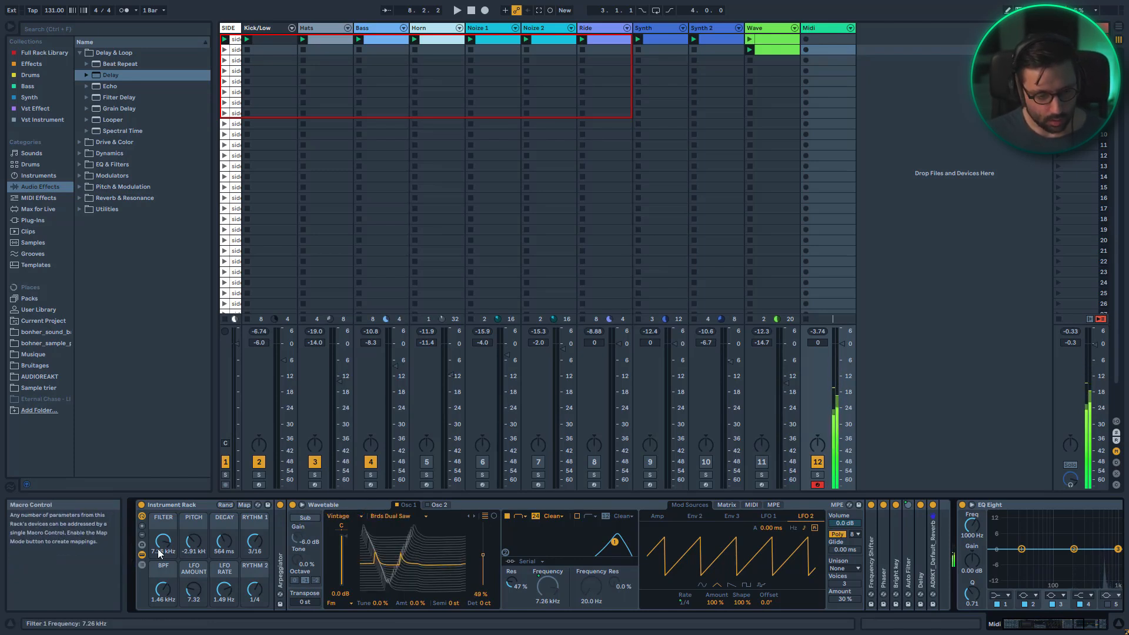
Lower the Filter macro to about 558 Hz and unfold the Arpeggiator device
drag(163, 541, 163, 546)
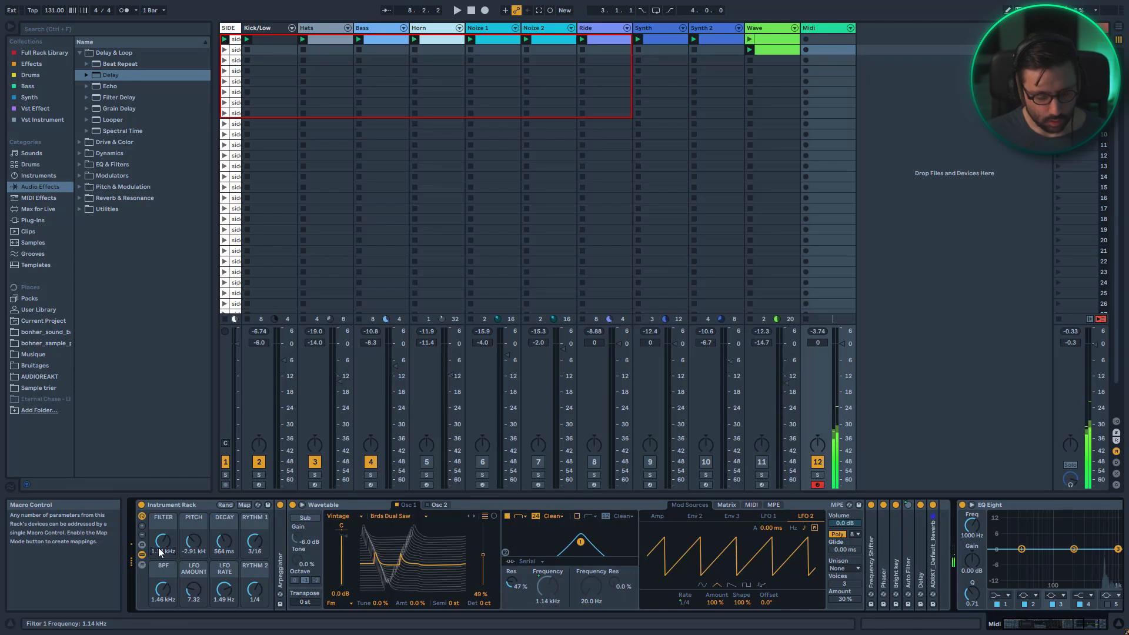
double_click(281, 556)
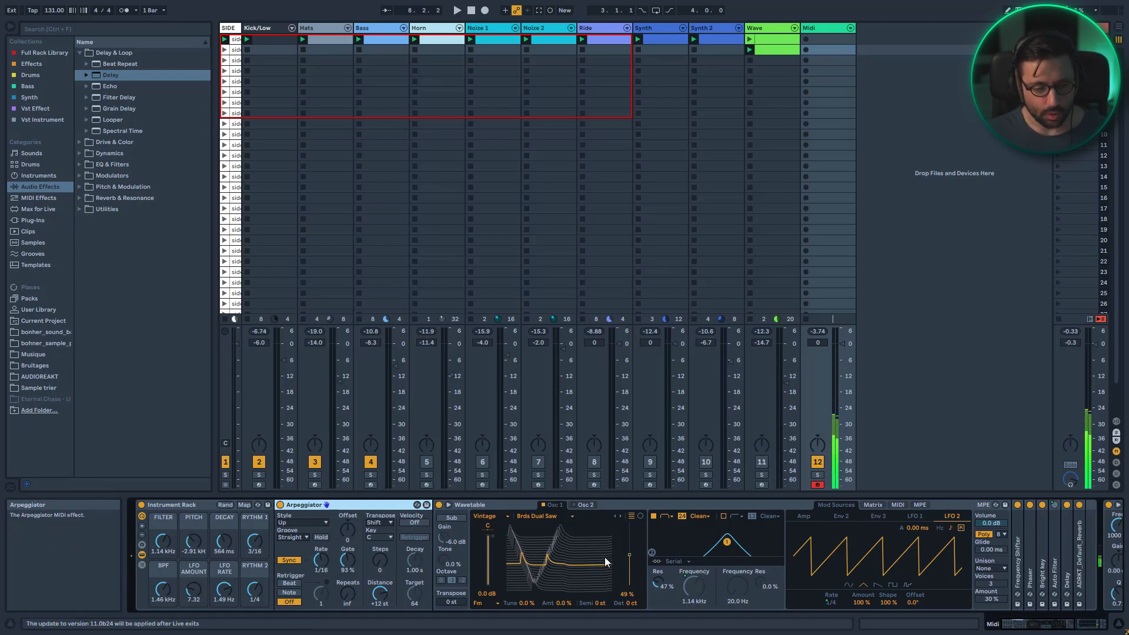
mouse_move(163, 542)
mouse_down()
mouse_move(163, 523)
mouse_move(163, 561)
mouse_up()
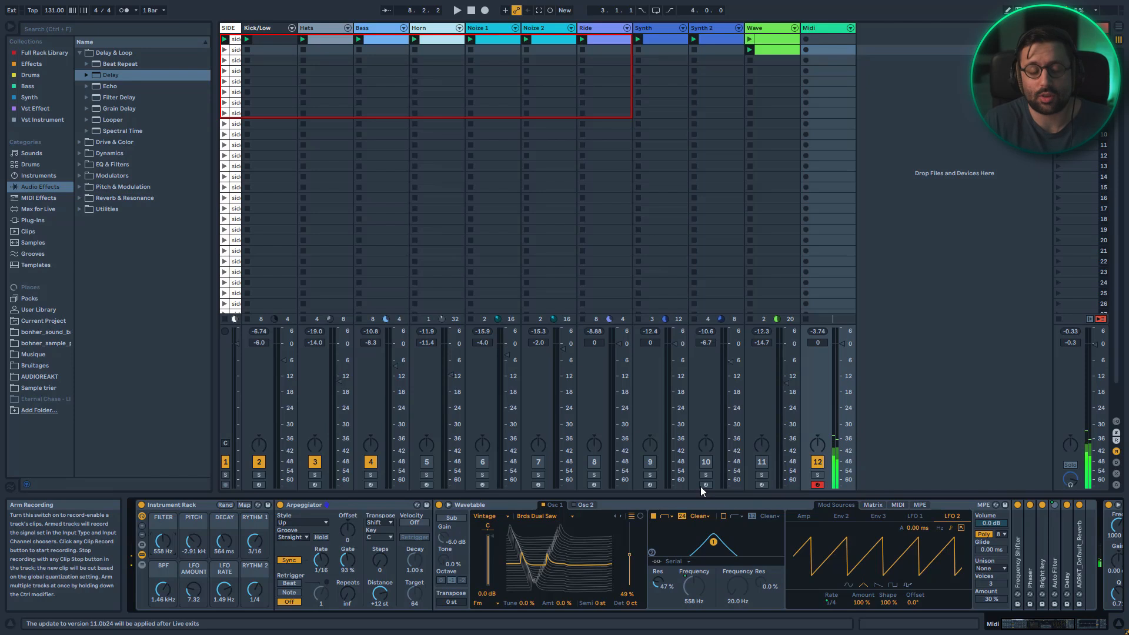
Start playback, launch the Midi 1 clip and open it in the note editor
key(space)
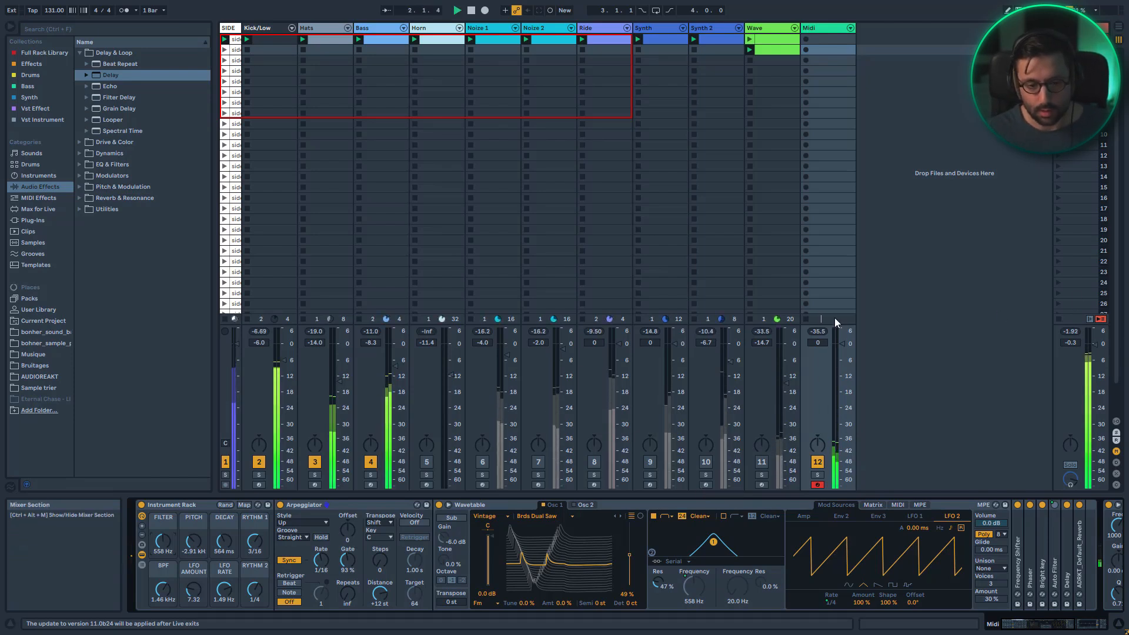
click(808, 48)
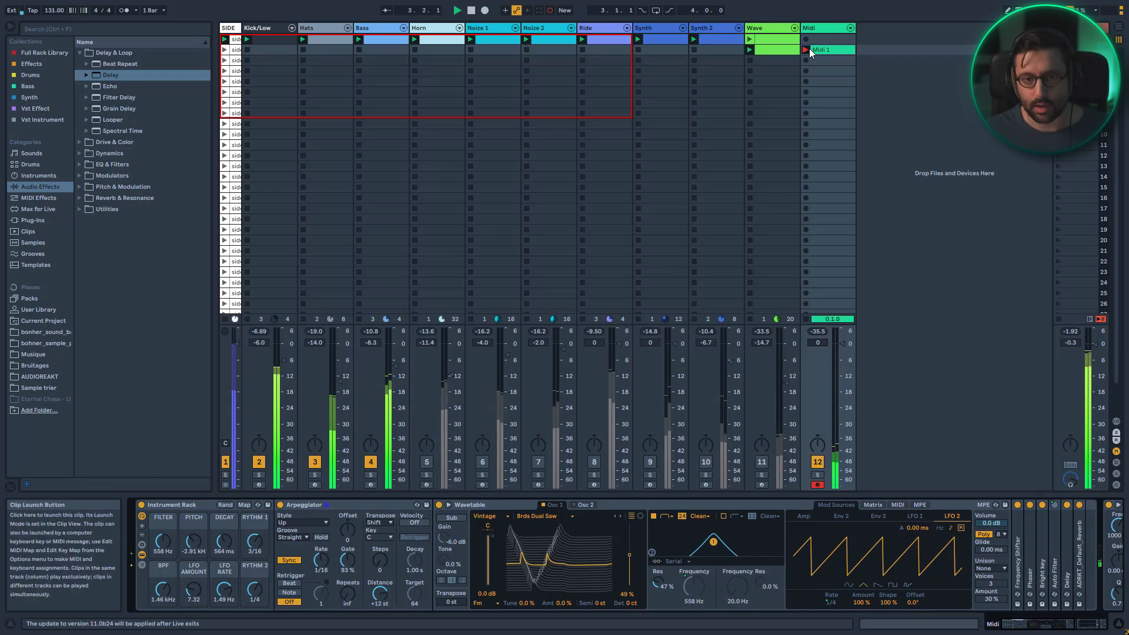
click(824, 51)
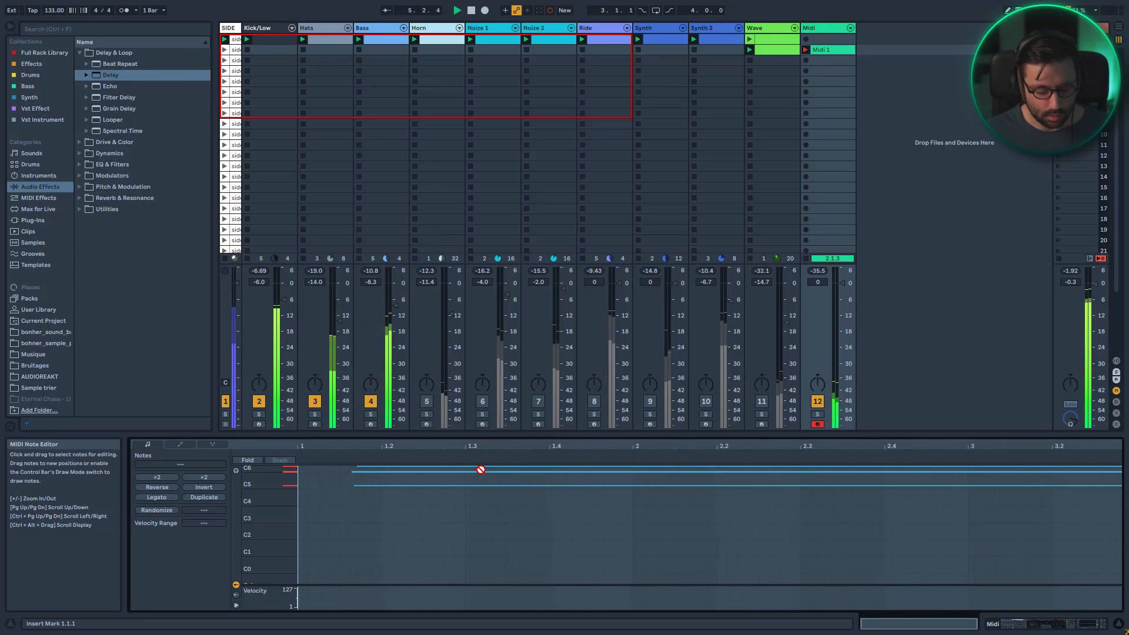
key(space)
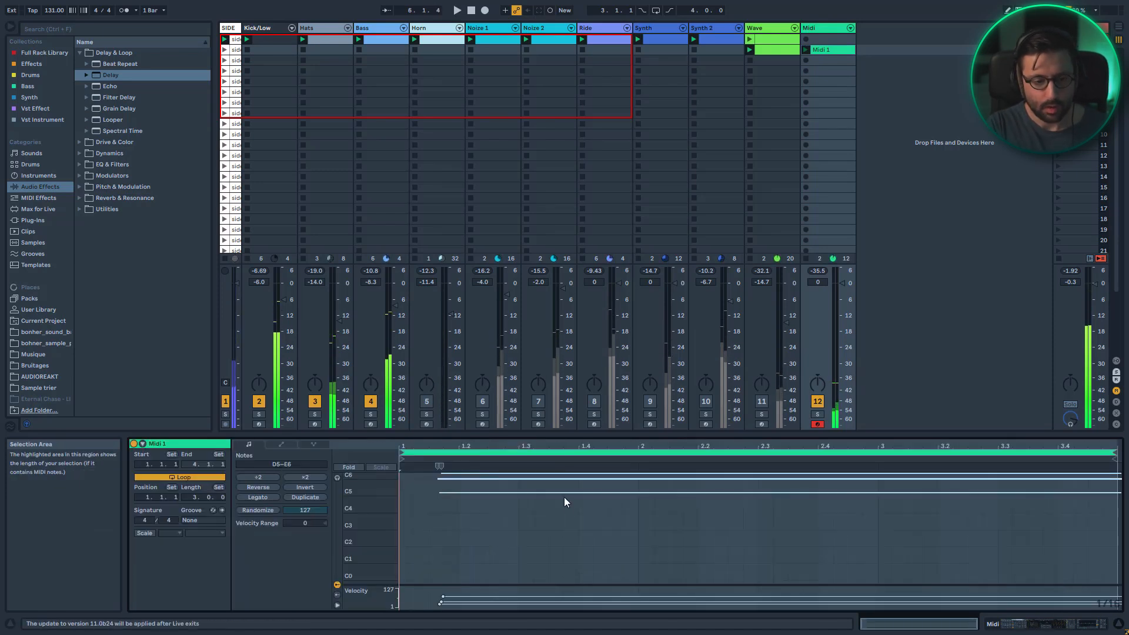
Select all notes, shift them to the clip start, and shorten the clip loop to two bars
key(ctrl+a)
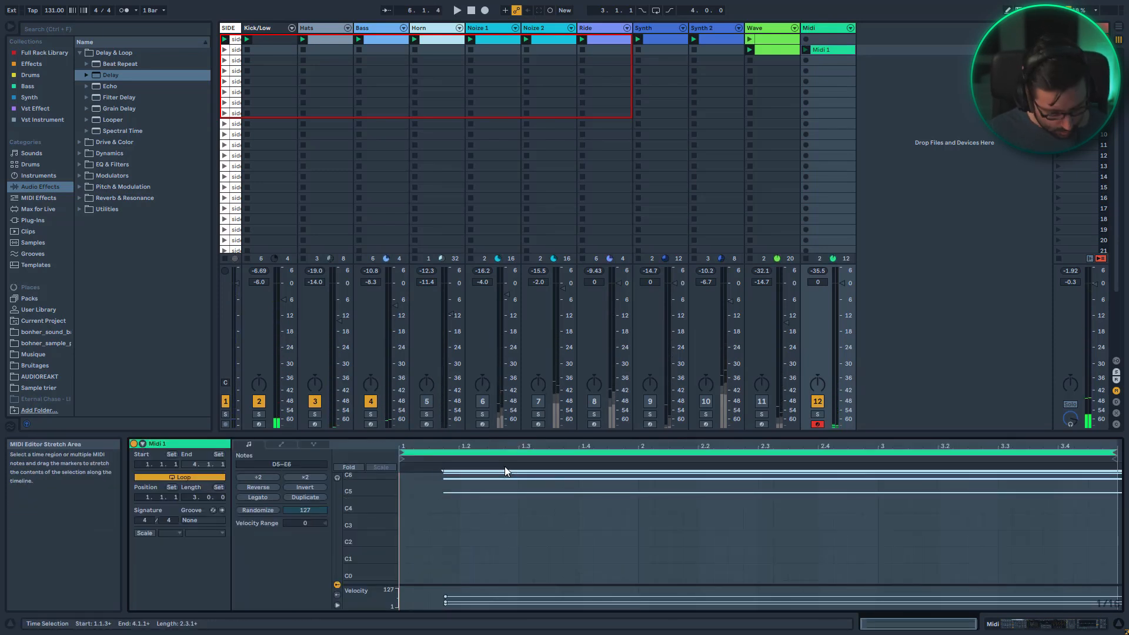
key(Left)
key(Left)
key(Left)
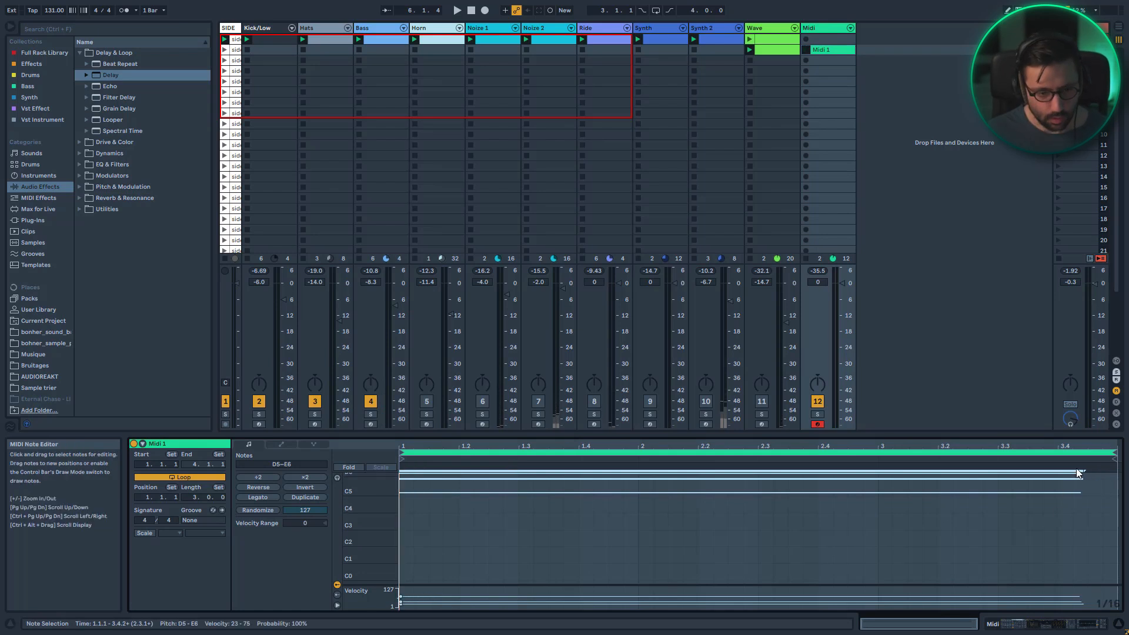
drag(1113, 455, 878, 454)
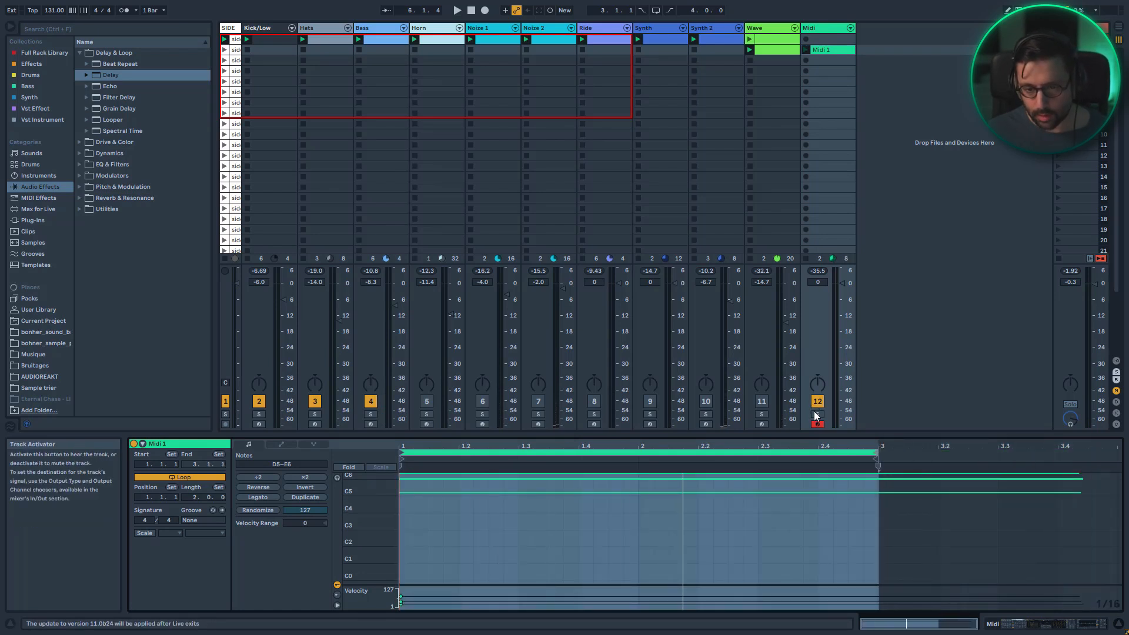
key(space)
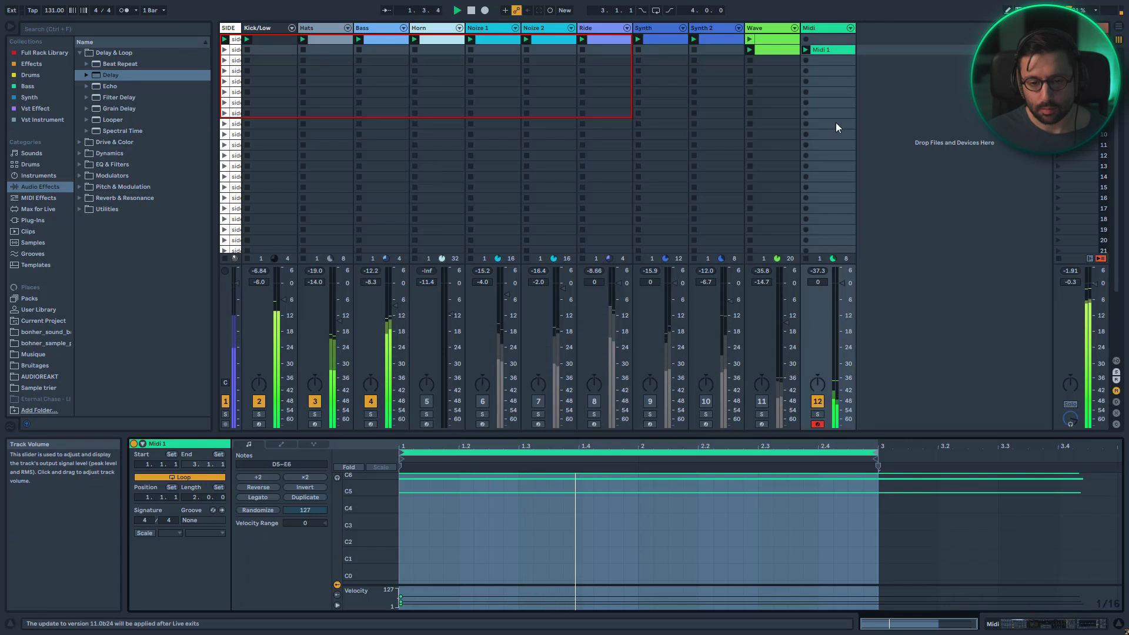
Open the Midi track's devices and set the Filter macro to about 529 Hz, undoing a trial raise
double_click(824, 30)
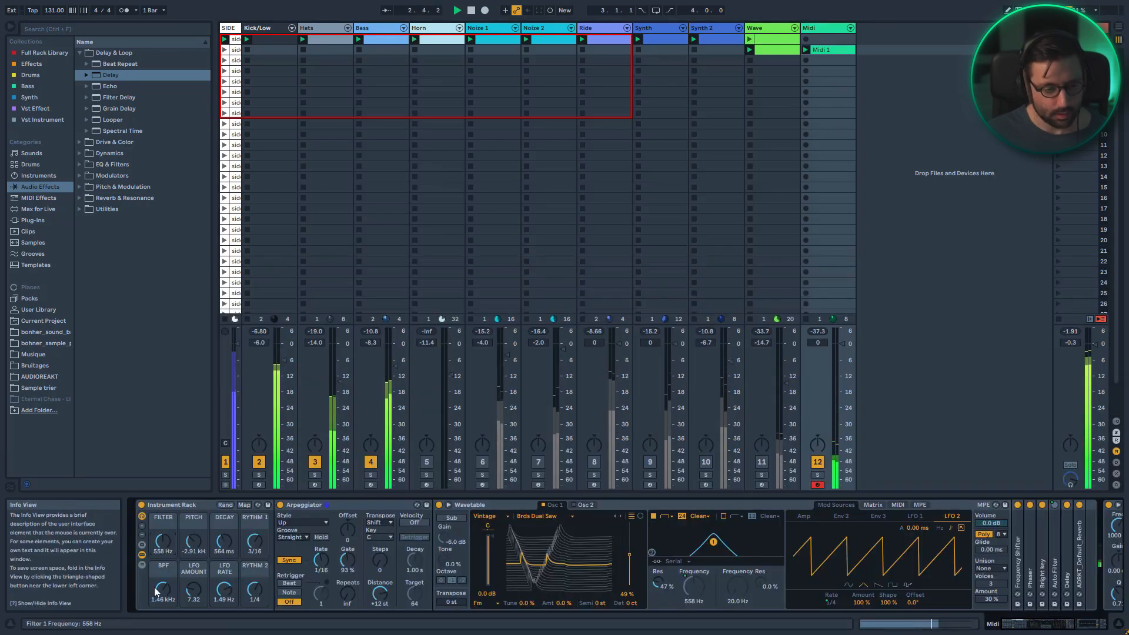
drag(163, 541, 163, 527)
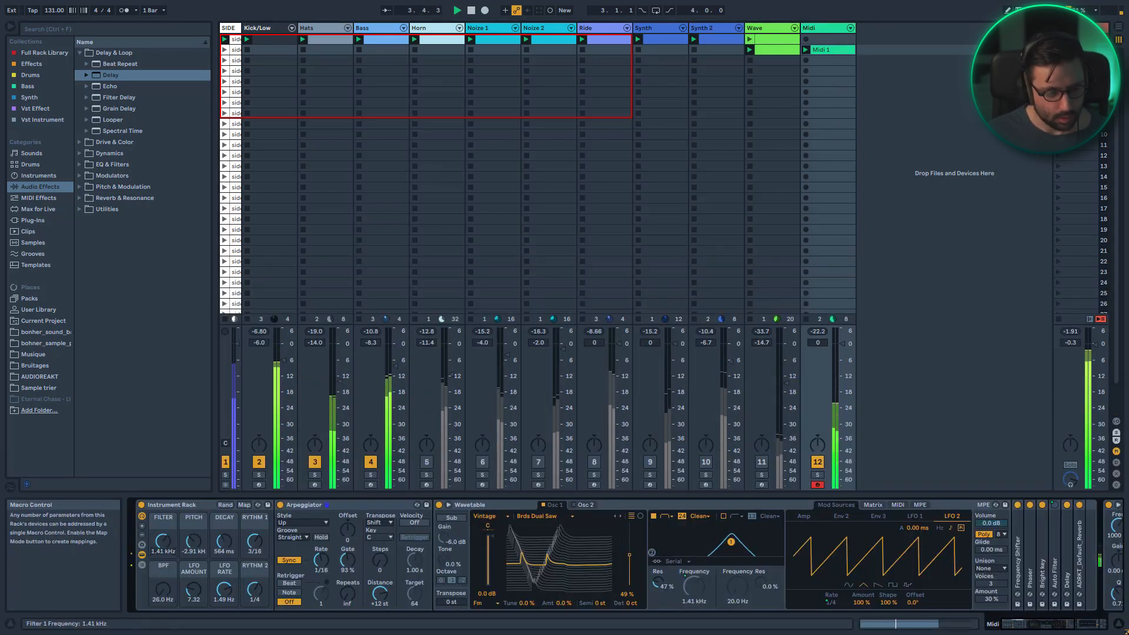
key(ctrl+z)
key(ctrl+z)
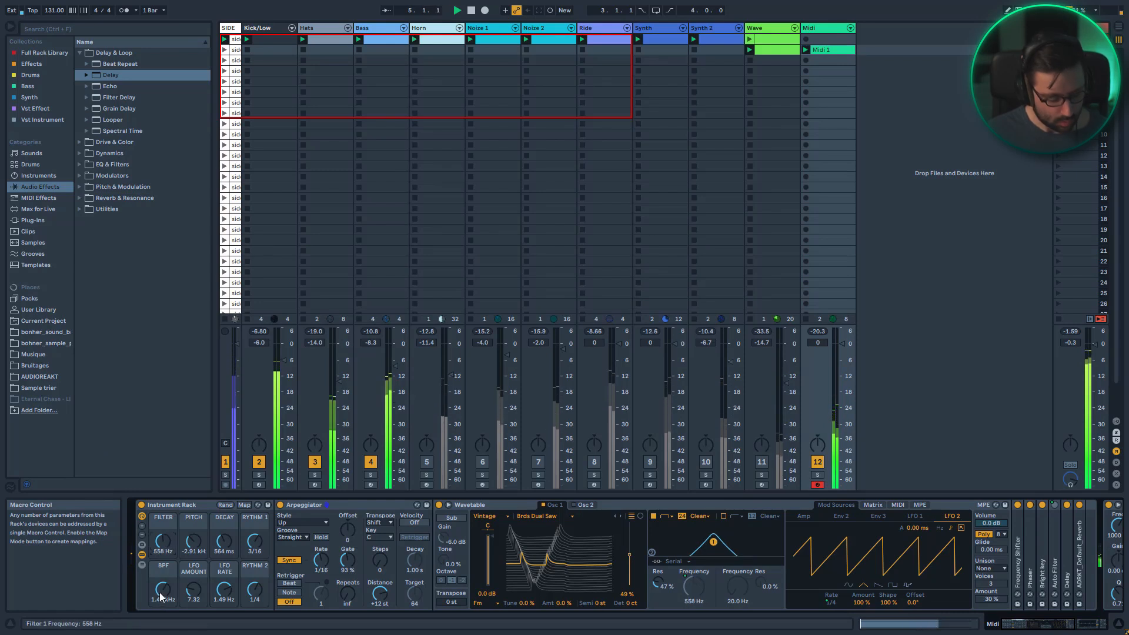
mouse_move(160, 544)
mouse_down()
mouse_move(160, 529)
mouse_move(160, 547)
mouse_up()
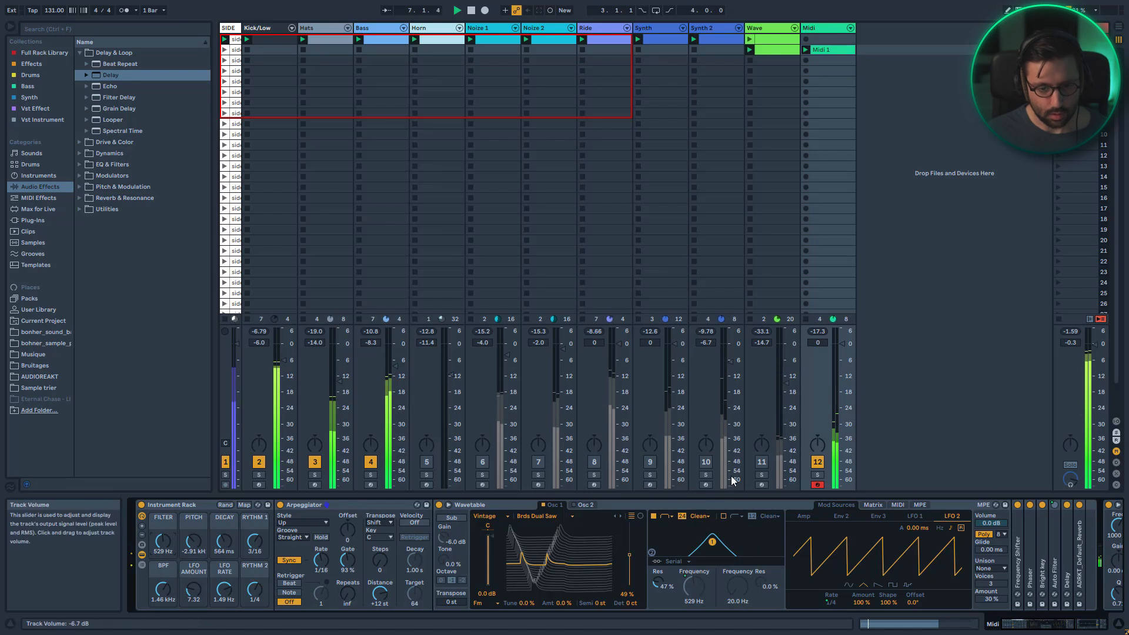
Set the Wave track's volume to about -11 dB and toggle the Wave and Synth 2 track activators
click(760, 468)
drag(780, 377, 780, 372)
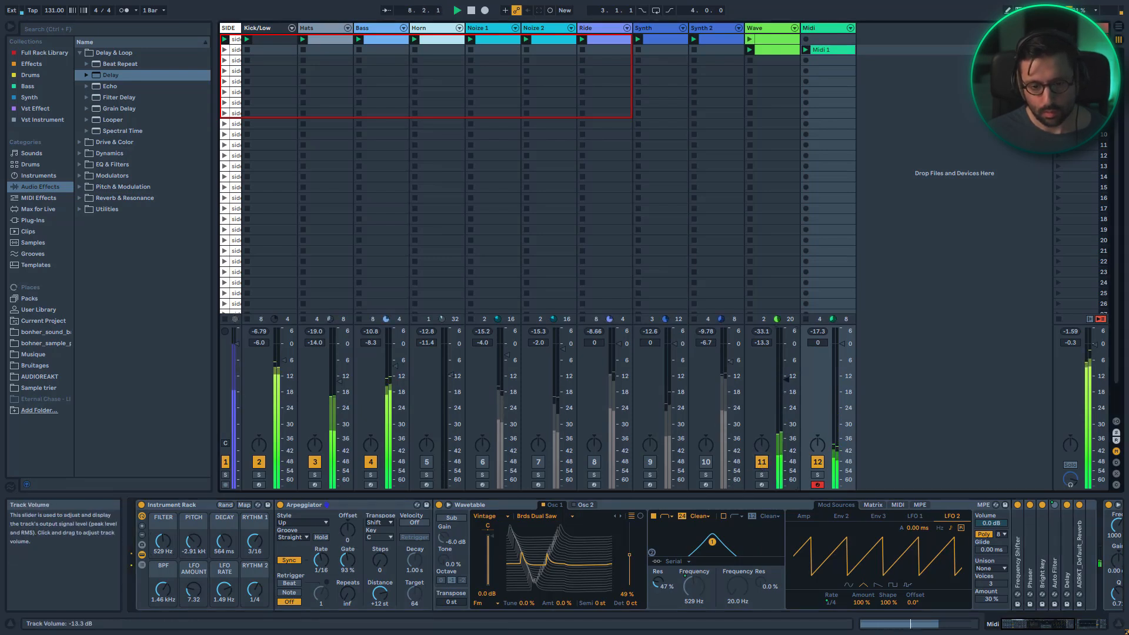
click(705, 463)
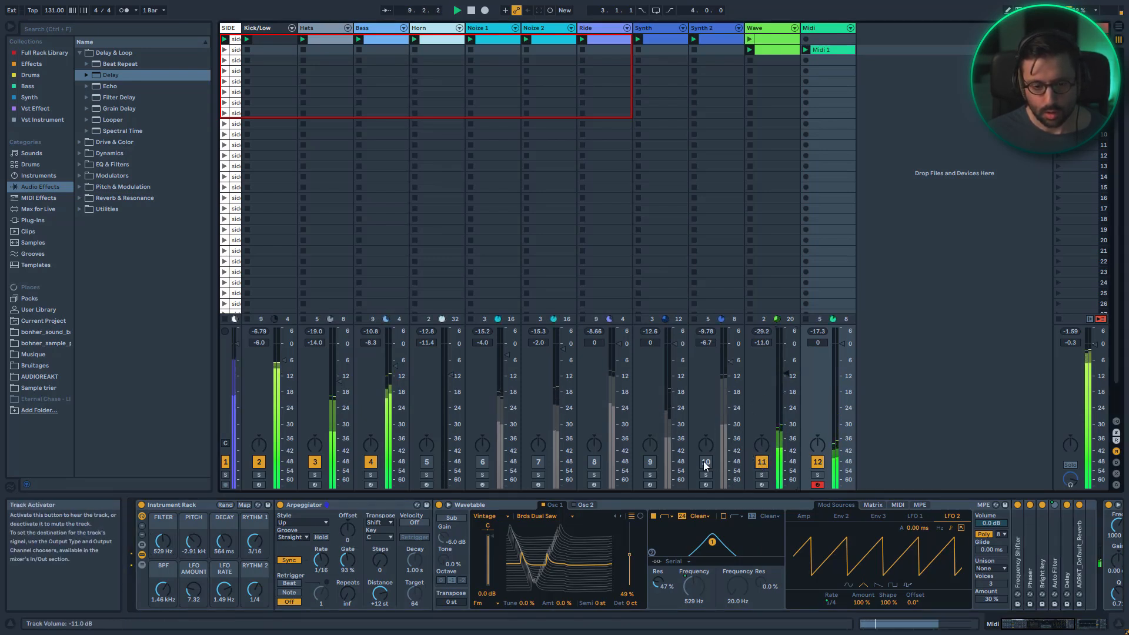
click(761, 463)
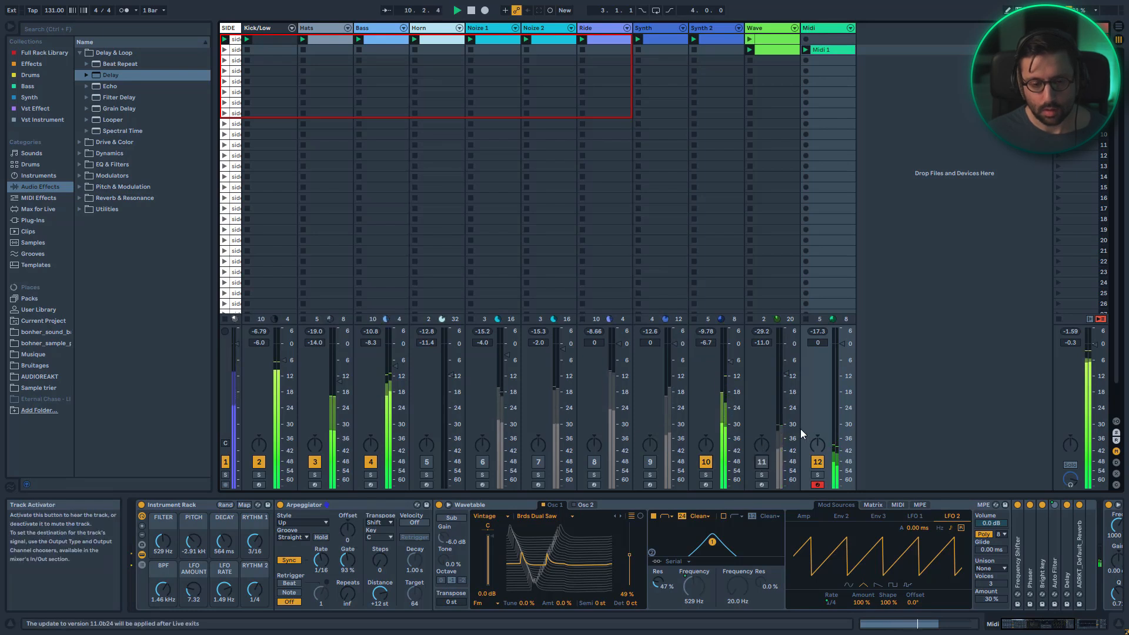
Raise the Filter macro to about 1.20 kHz
mouse_move(163, 541)
mouse_down()
mouse_move(163, 518)
mouse_move(163, 532)
mouse_up()
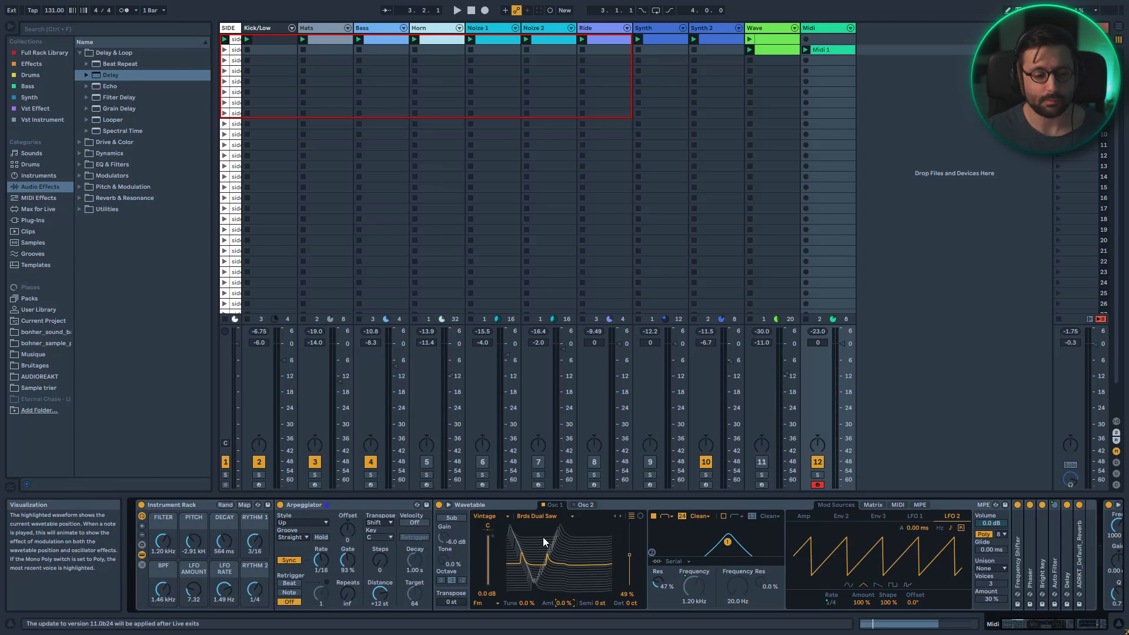
Solo the Kick/Low track, play it and browse through its device chain
click(252, 26)
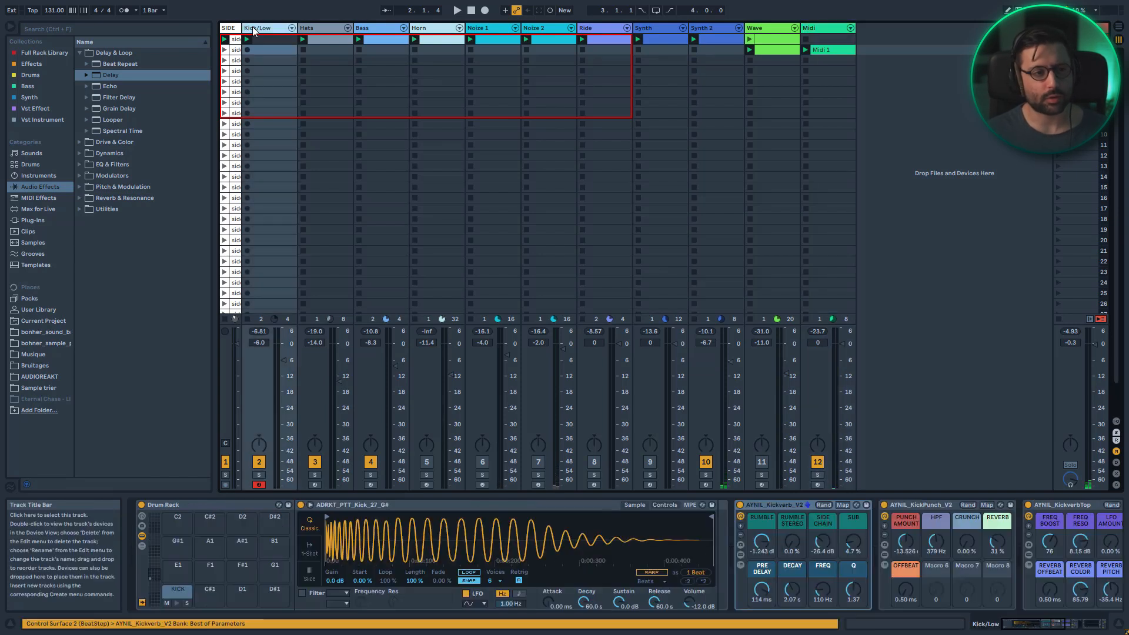
click(259, 474)
key(space)
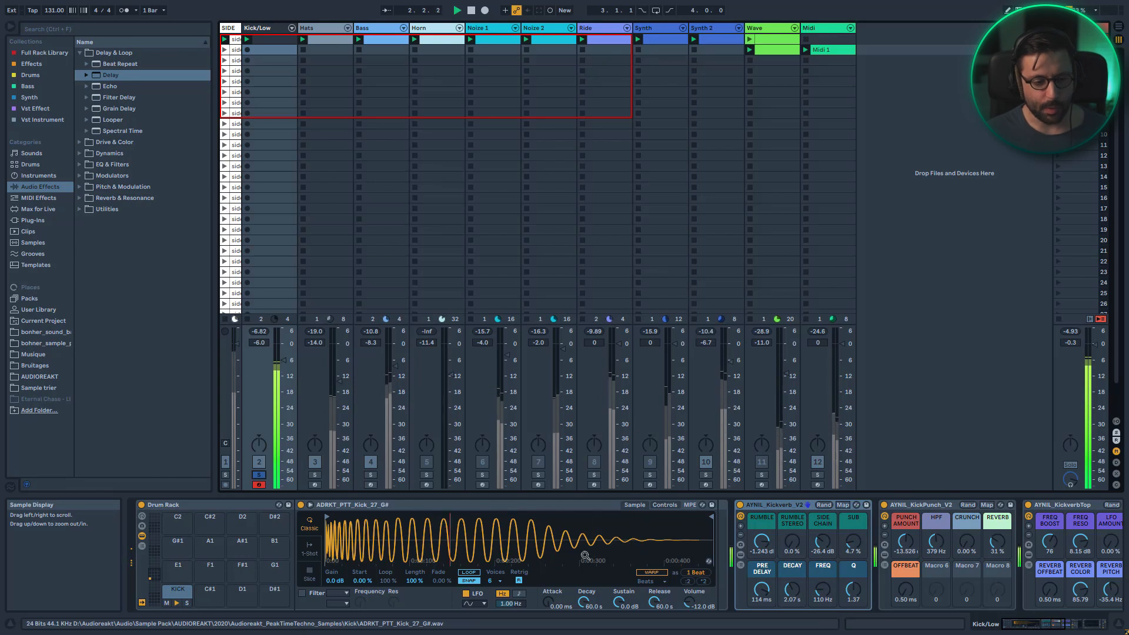
click(1019, 627)
drag(1019, 627, 1032, 628)
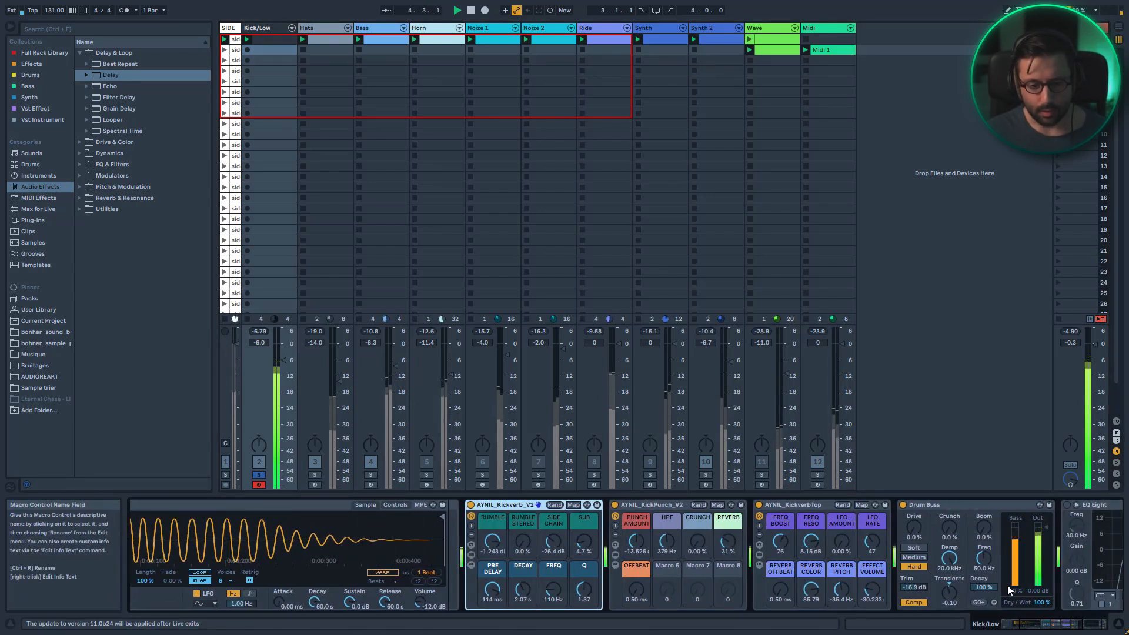
click(1053, 627)
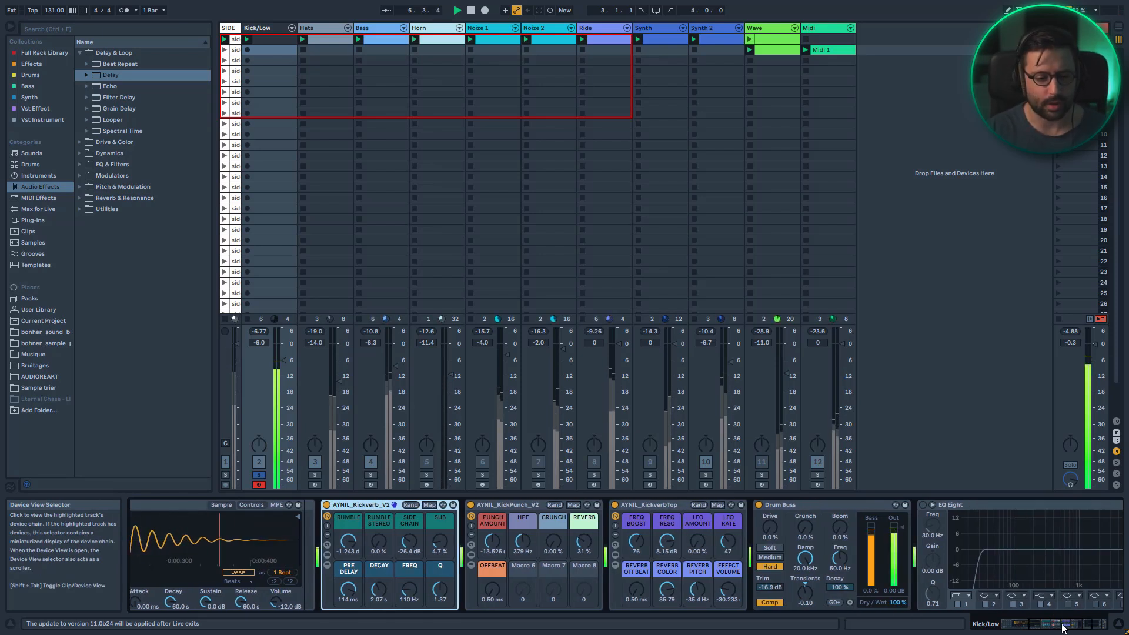
click(1079, 630)
drag(1079, 630, 1008, 624)
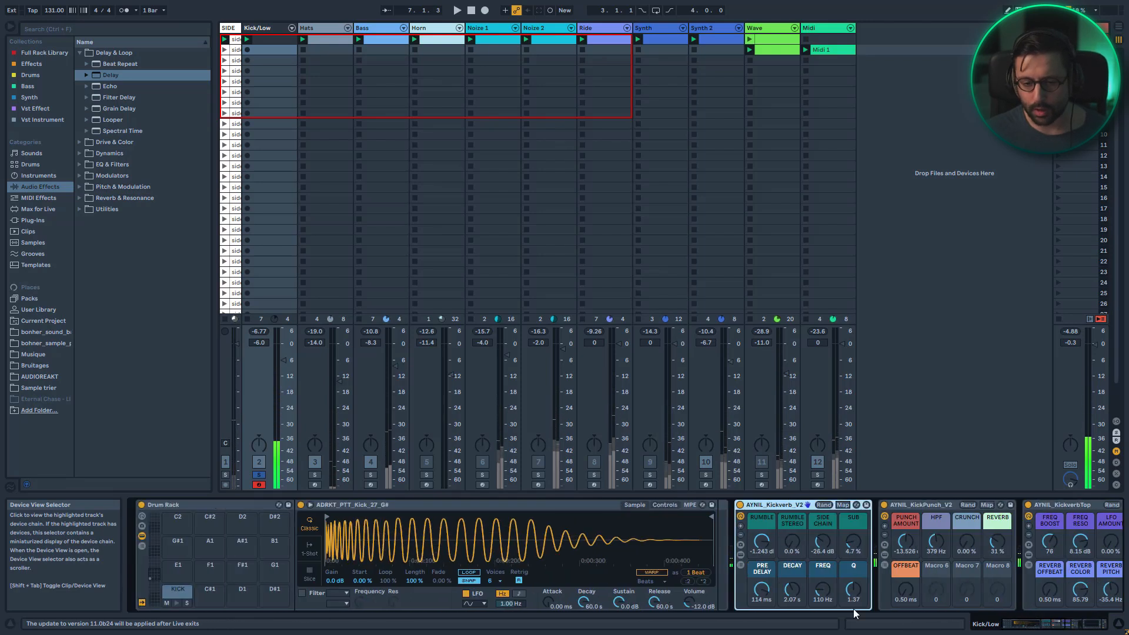
Solo the Hats track and audition its CHH and RIDE drum pads
click(314, 475)
click(323, 28)
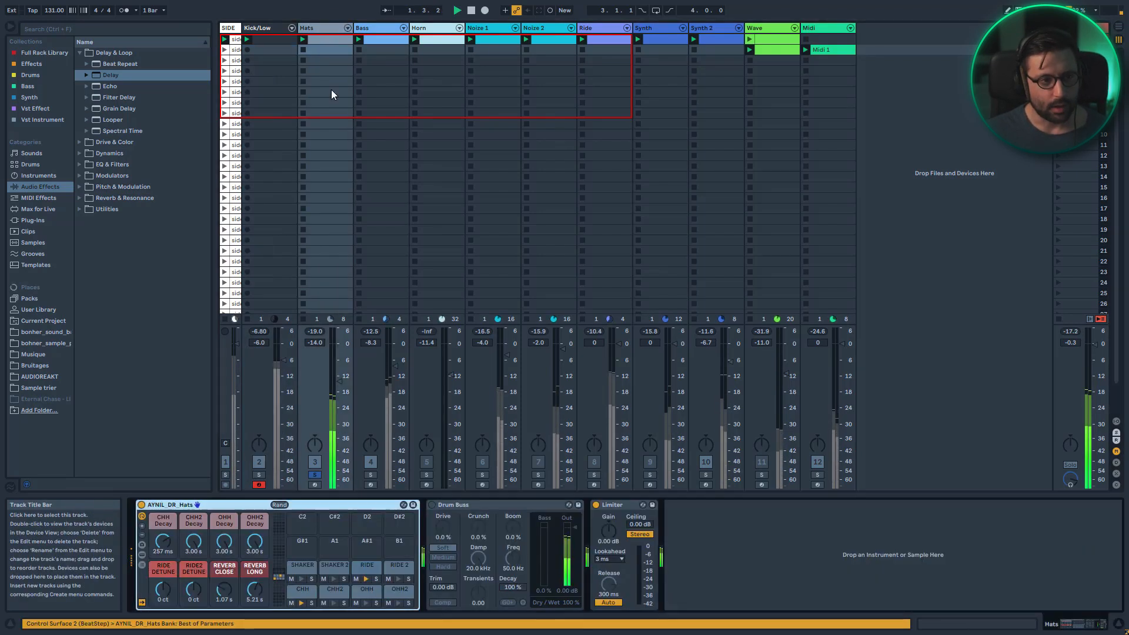
click(303, 588)
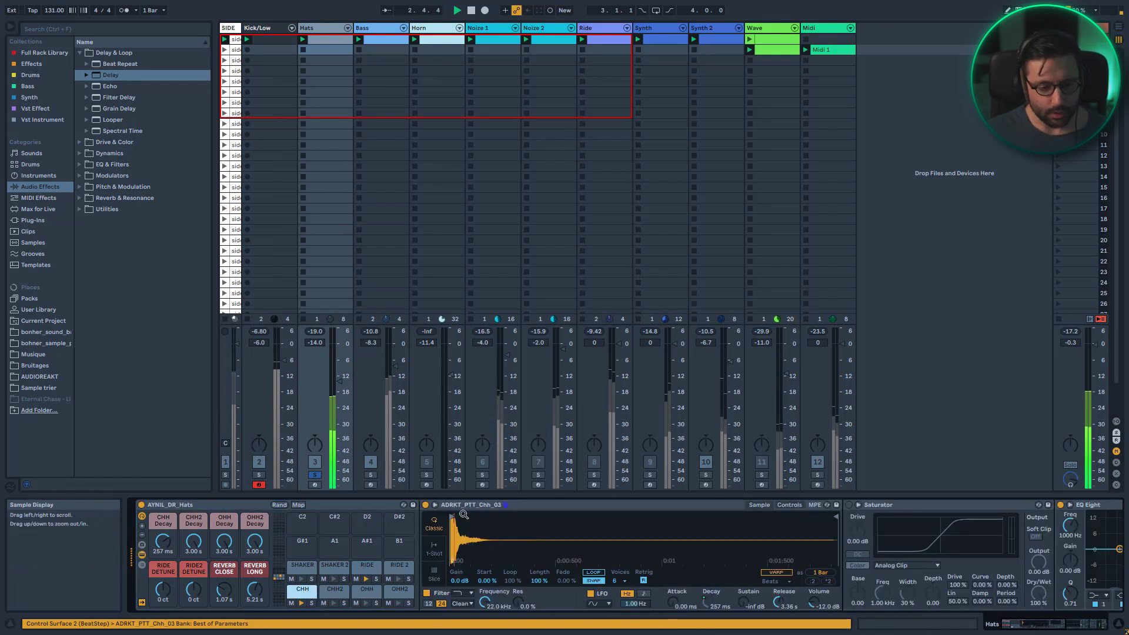
click(366, 567)
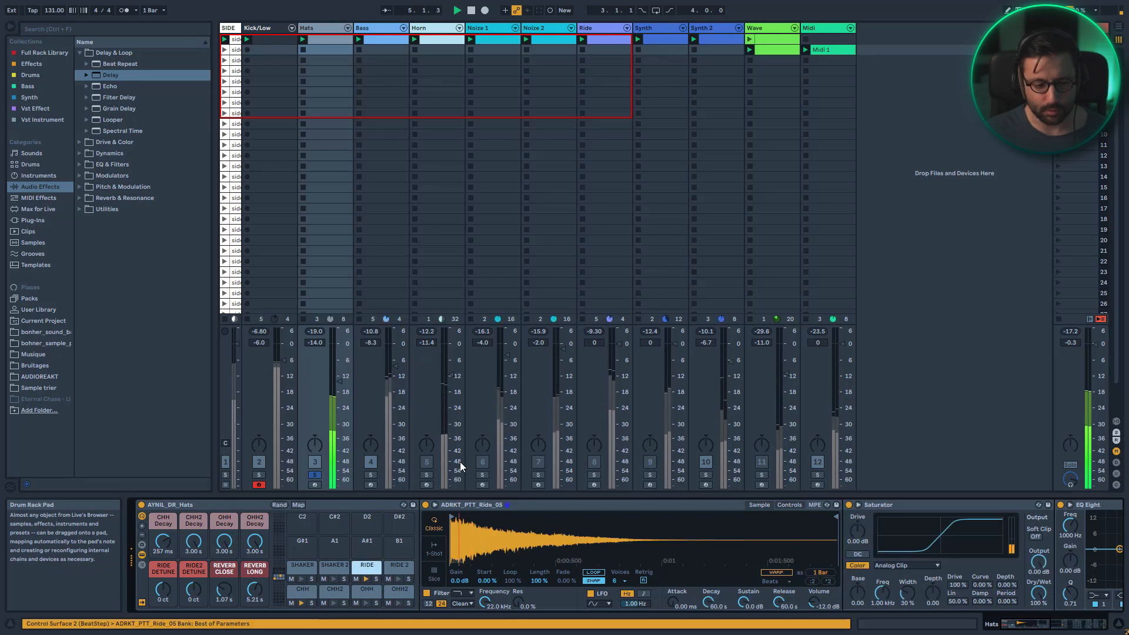
Open the Hats clip in the note editor and enlarge the velocity lane
click(331, 37)
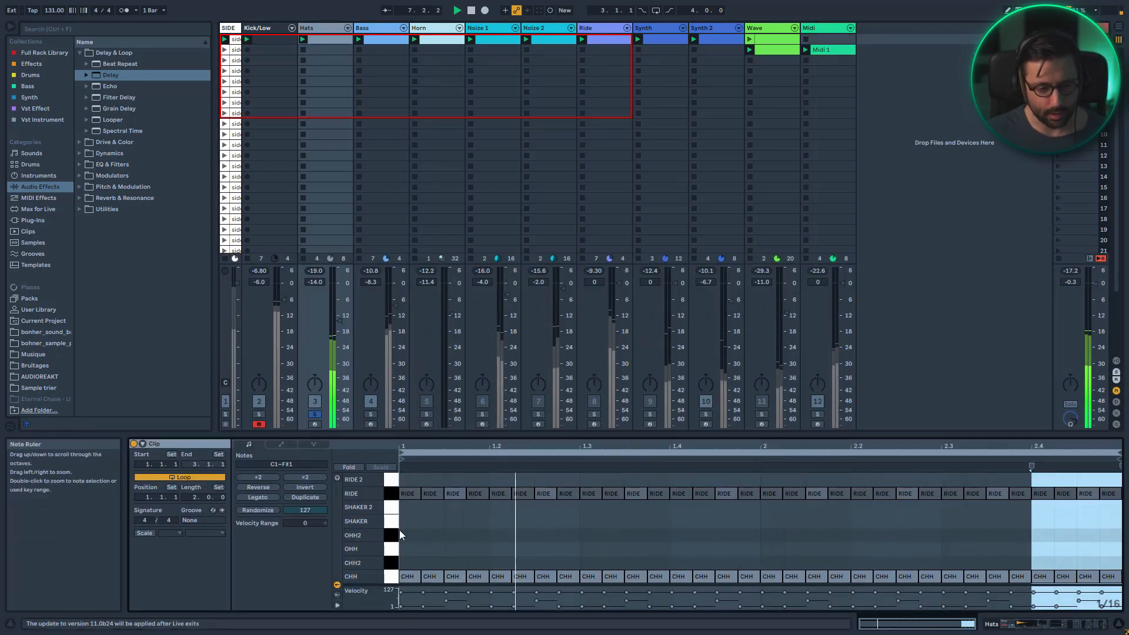
drag(380, 583, 385, 552)
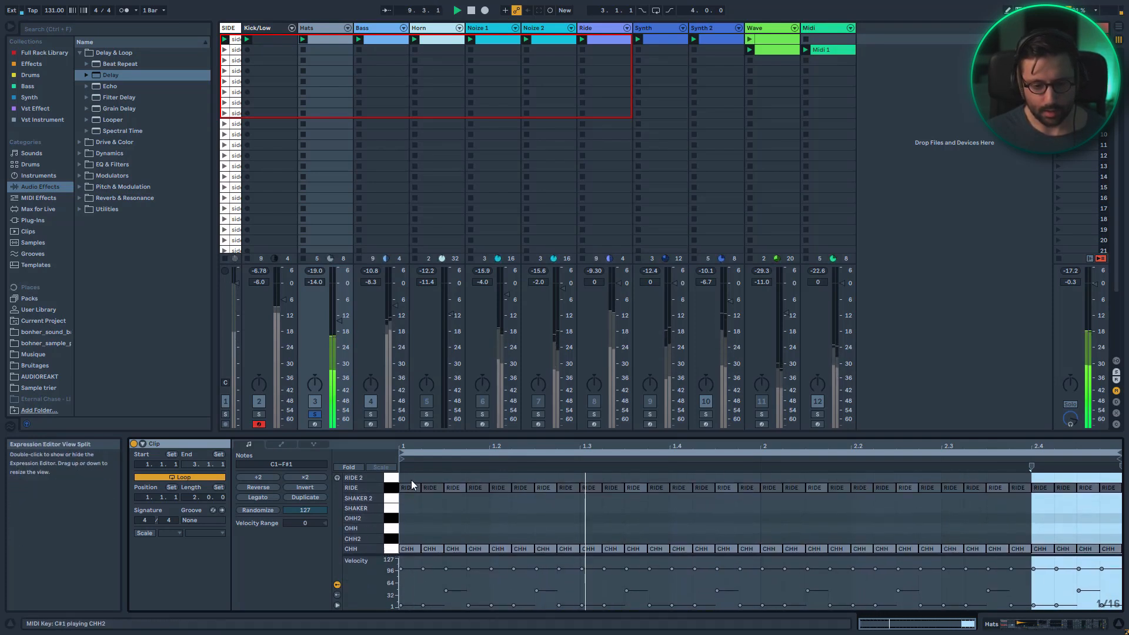
Open the Bass clip and examine the Bass track's device chain, expanding and collapsing its rack chain
click(381, 39)
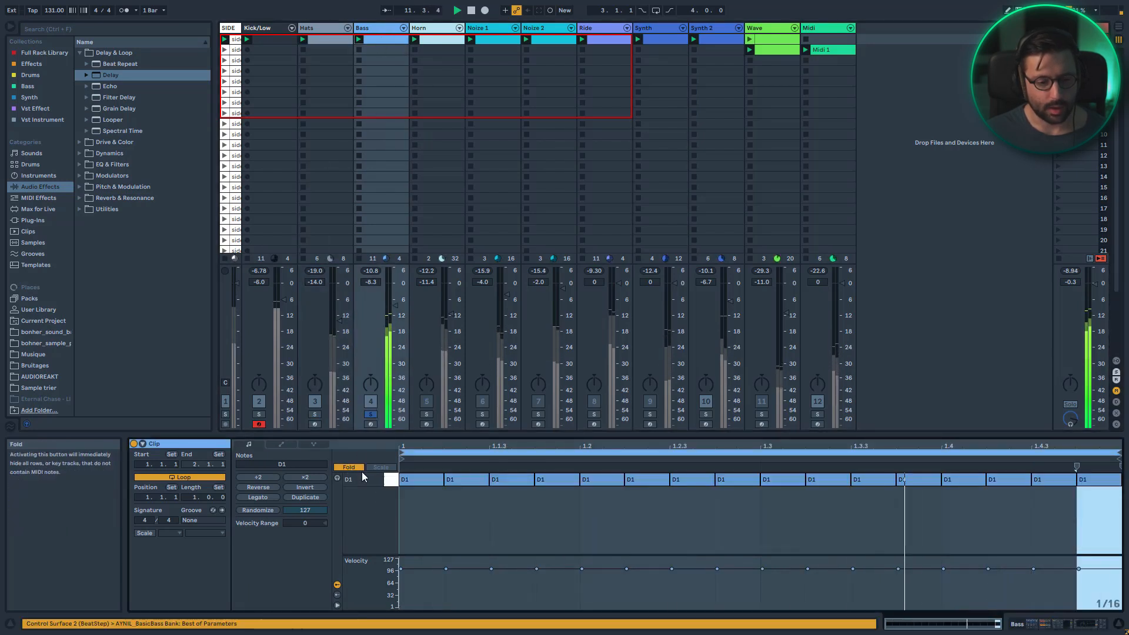
click(379, 31)
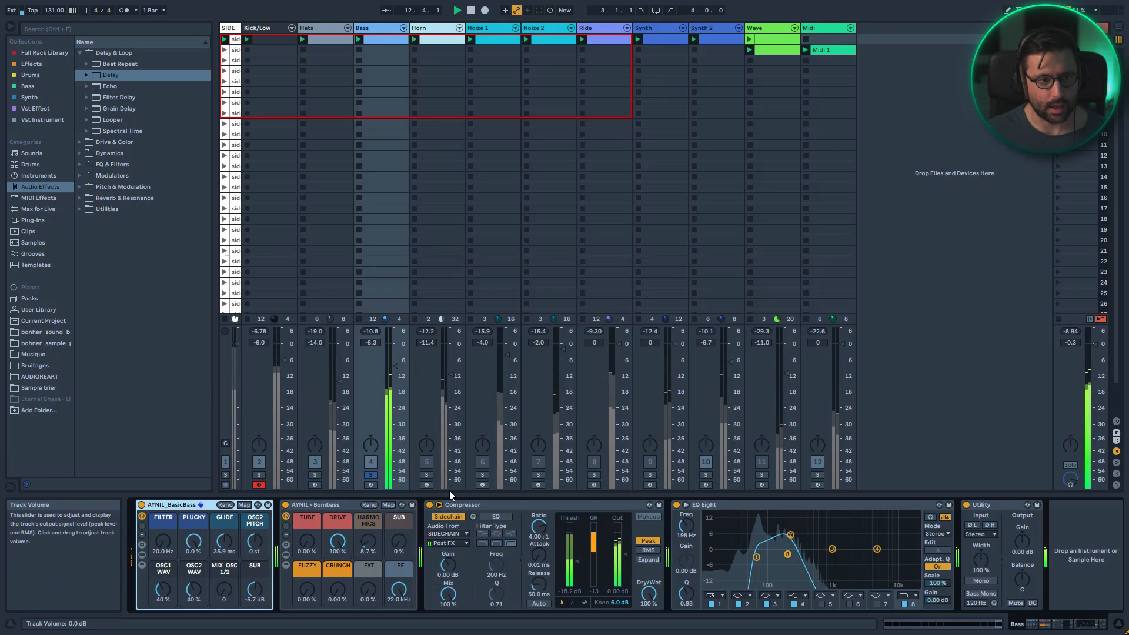
click(144, 553)
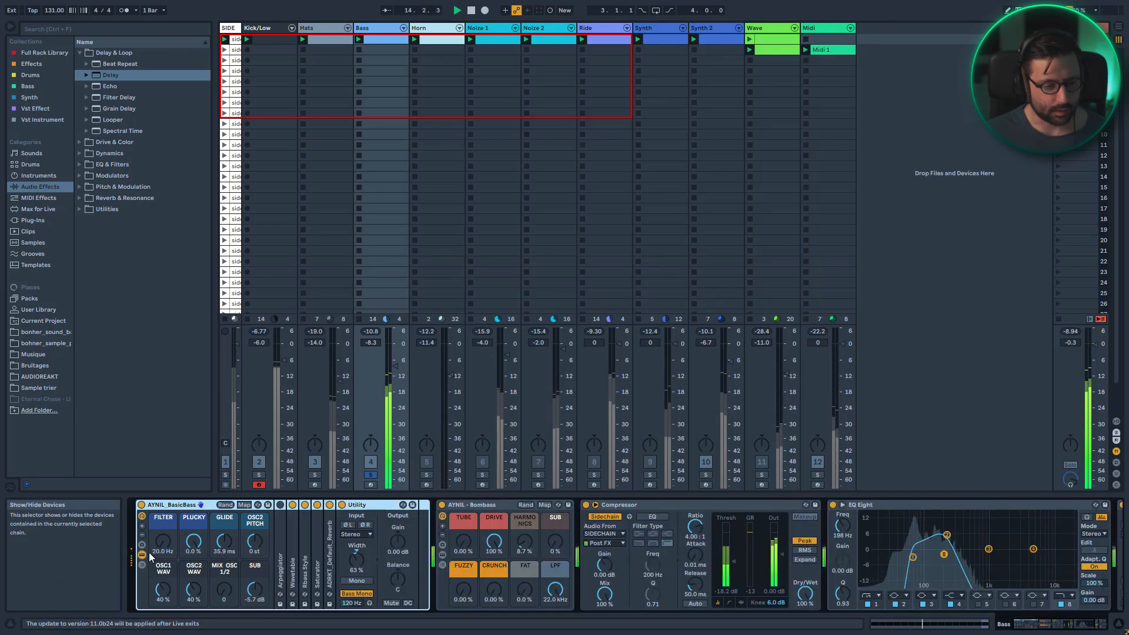
click(295, 554)
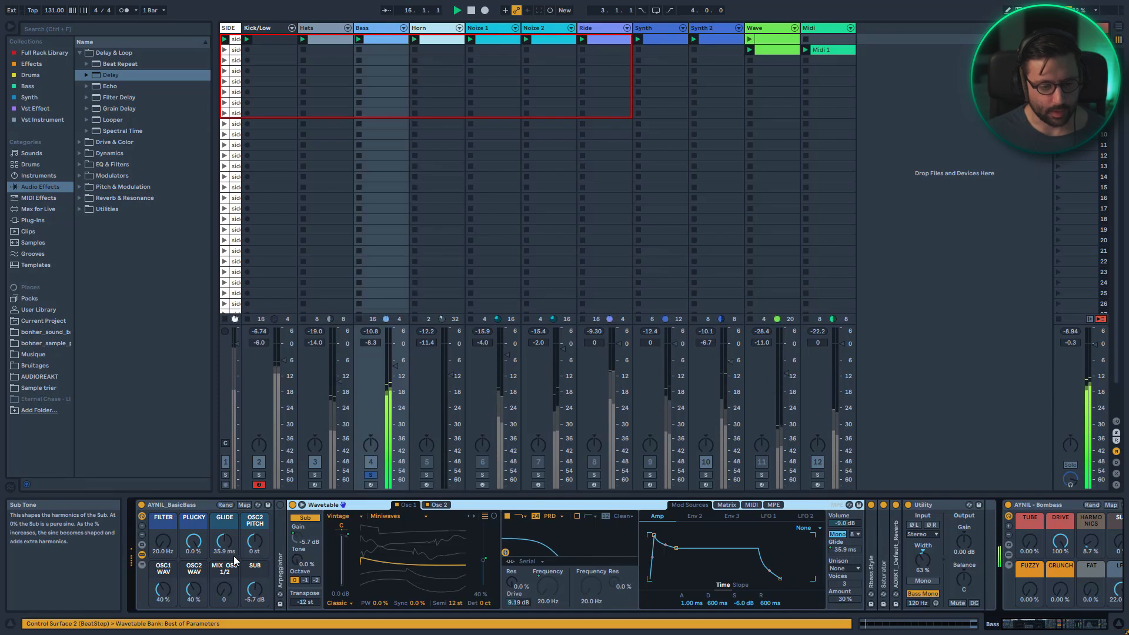
click(142, 555)
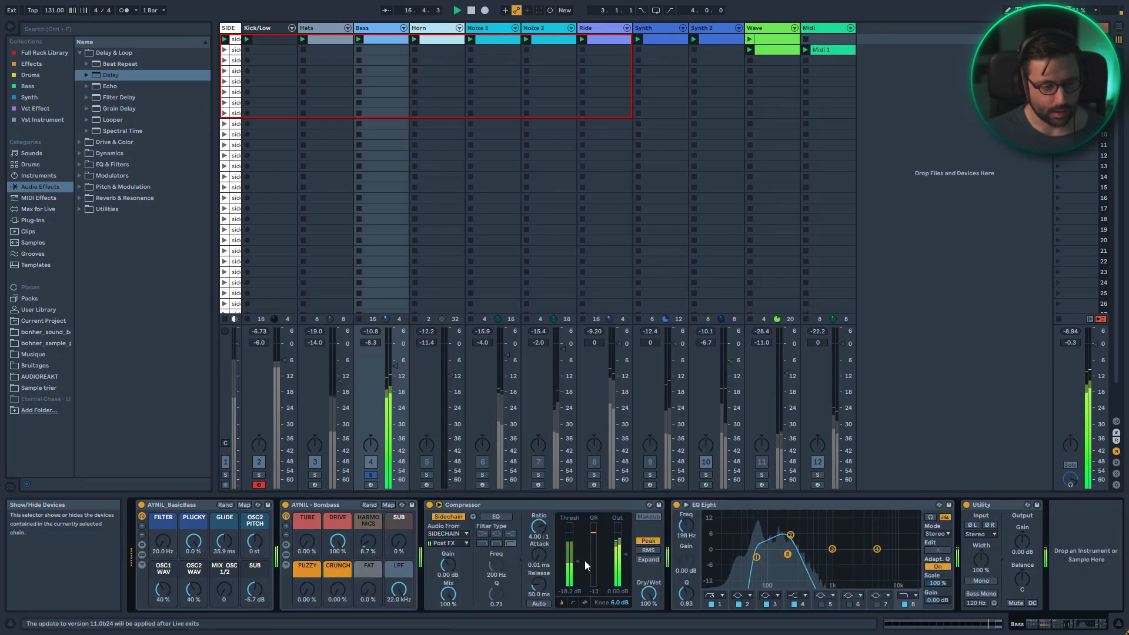
Inspect the Horn track's device chain and clip, then toggle its activator and solo to hear it in context
click(426, 475)
click(439, 25)
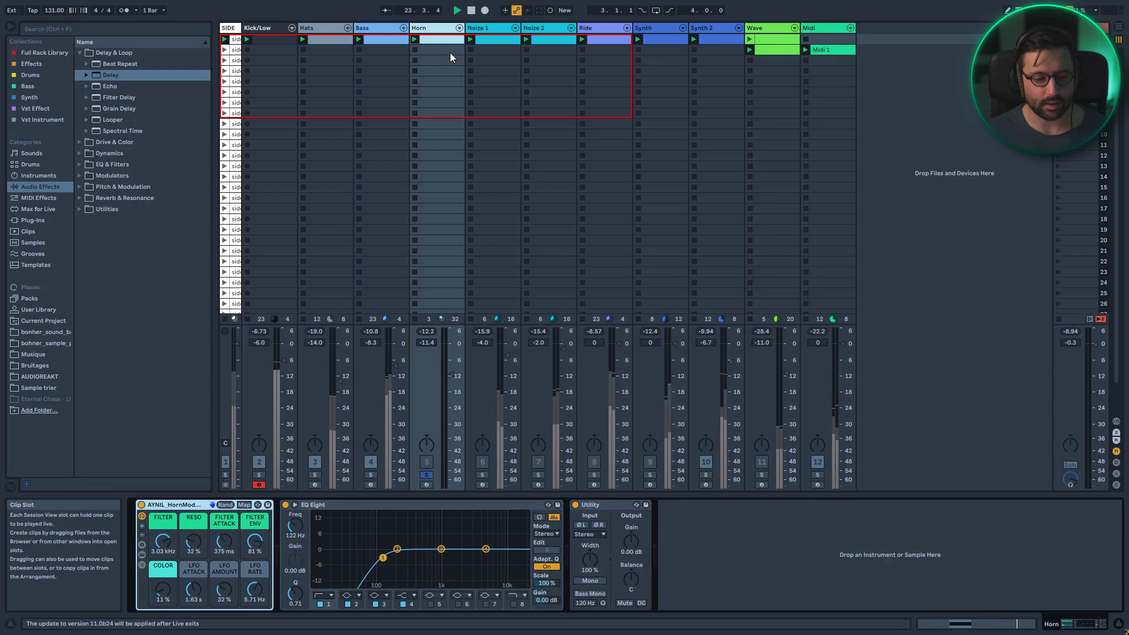
click(439, 39)
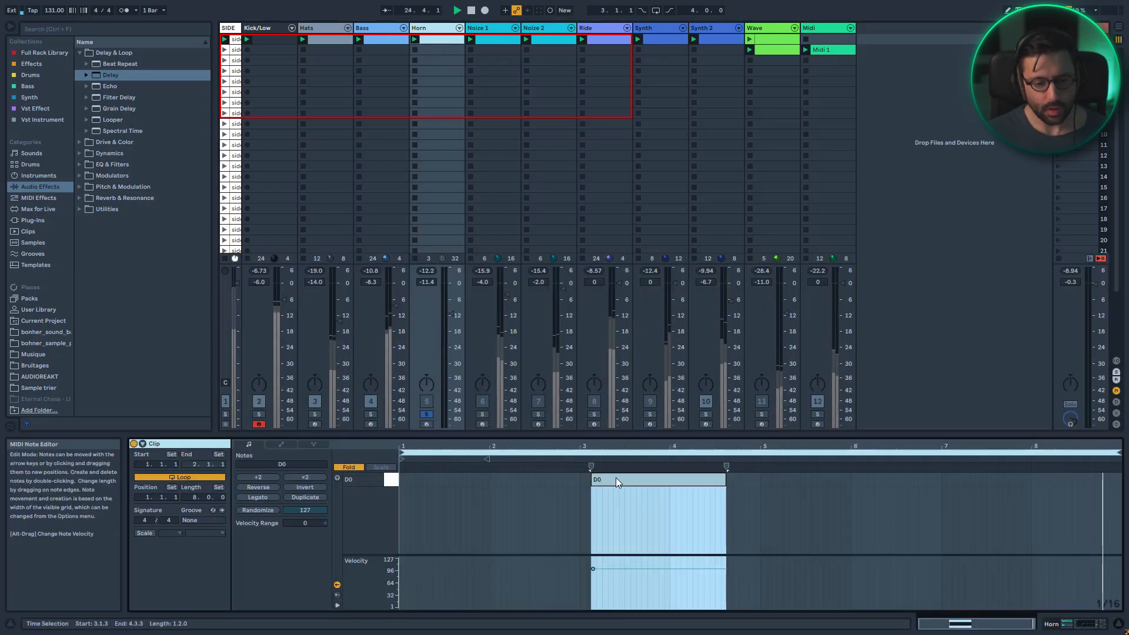
click(584, 460)
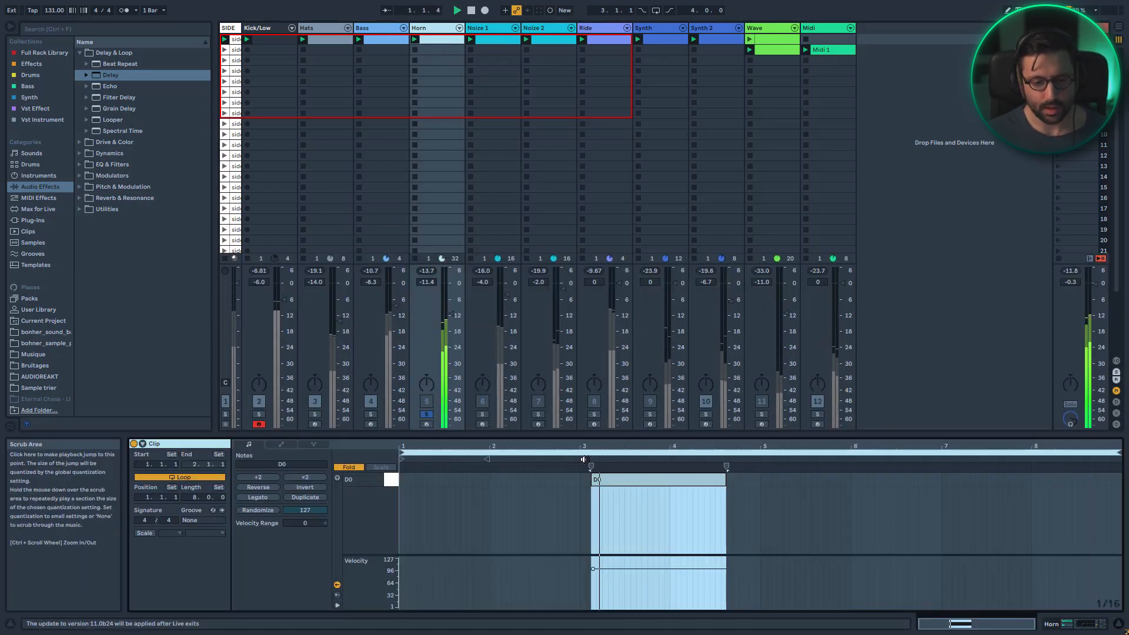
click(427, 414)
click(429, 401)
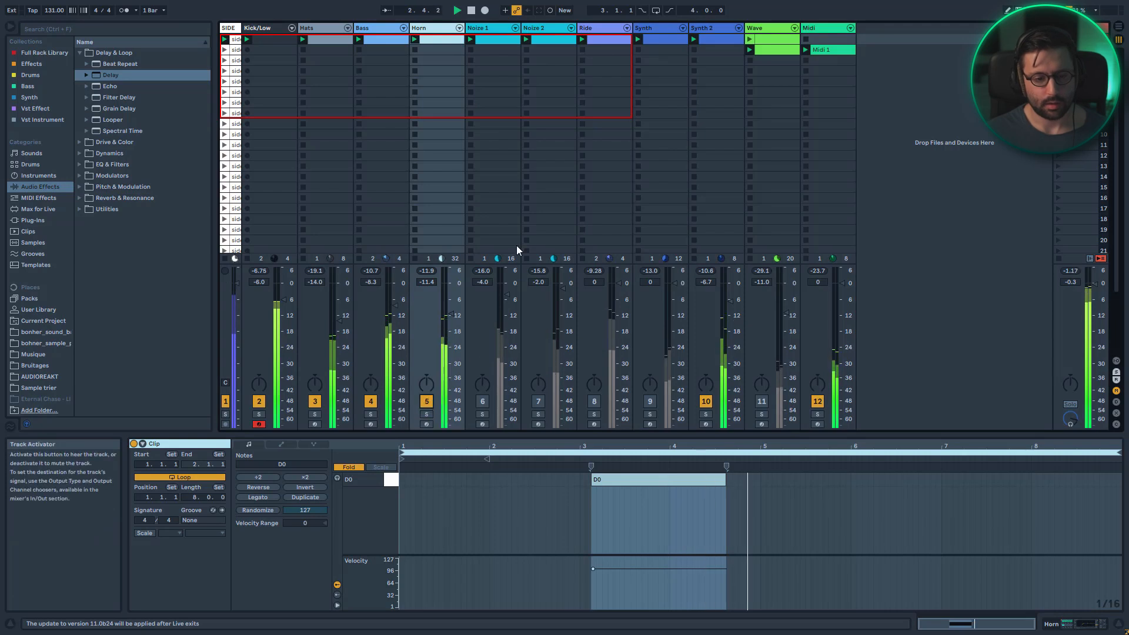
Hot-swap the Noise 1 track's rack for the AYNIL_NoiseRythm(Live11).adg preset from the User Library
click(496, 27)
double_click(496, 27)
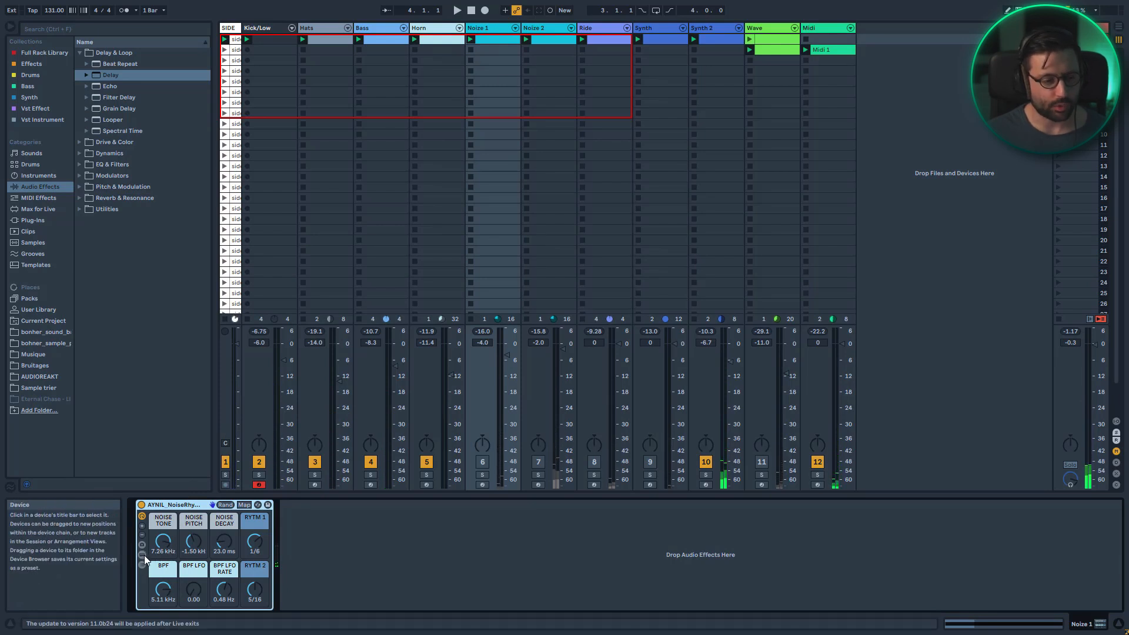
click(612, 29)
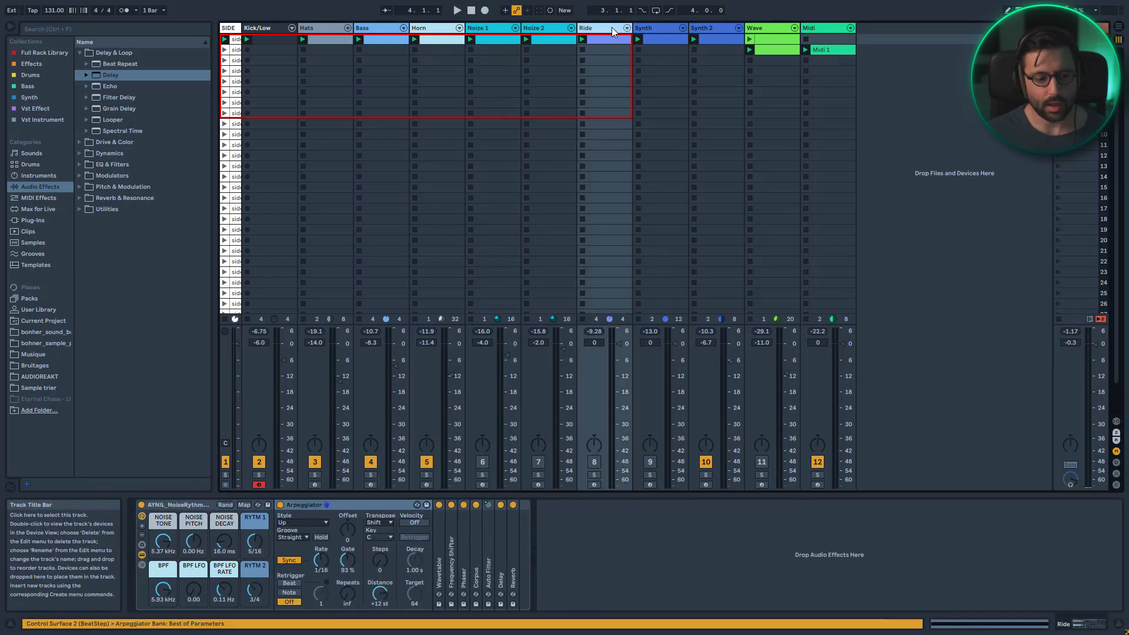
click(502, 30)
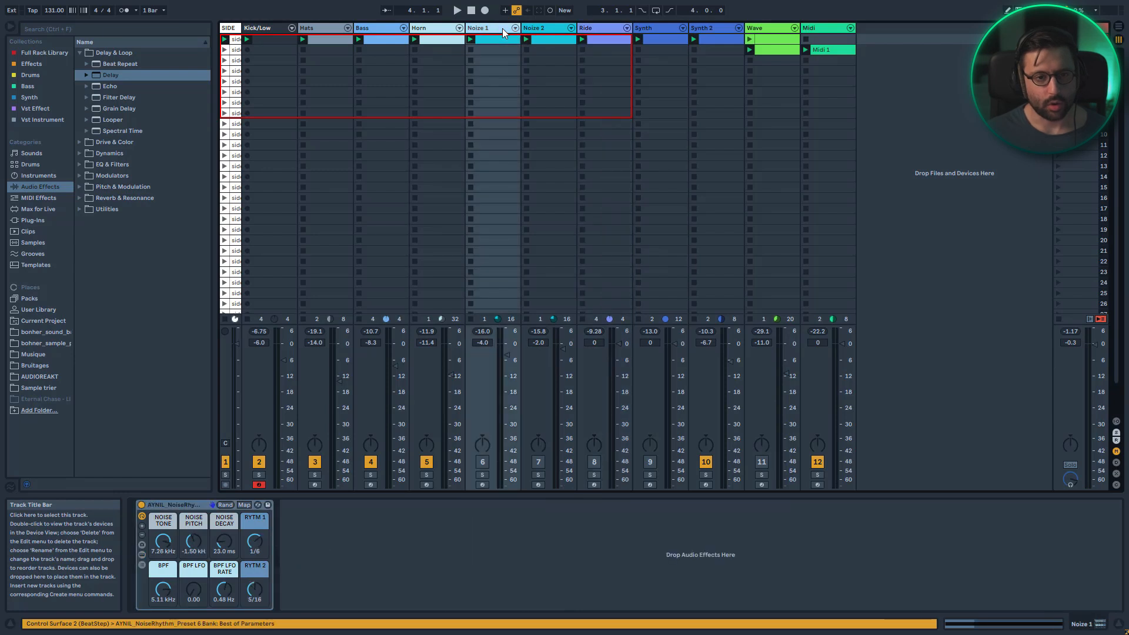
click(257, 505)
scroll(188, 403, down, 3)
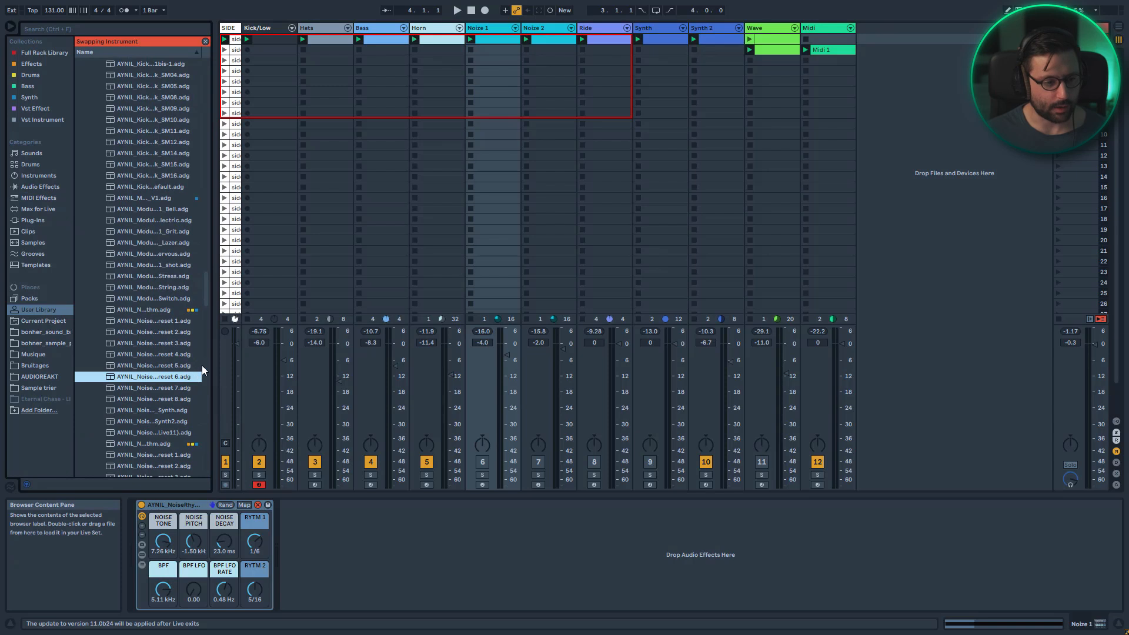
drag(213, 360, 263, 359)
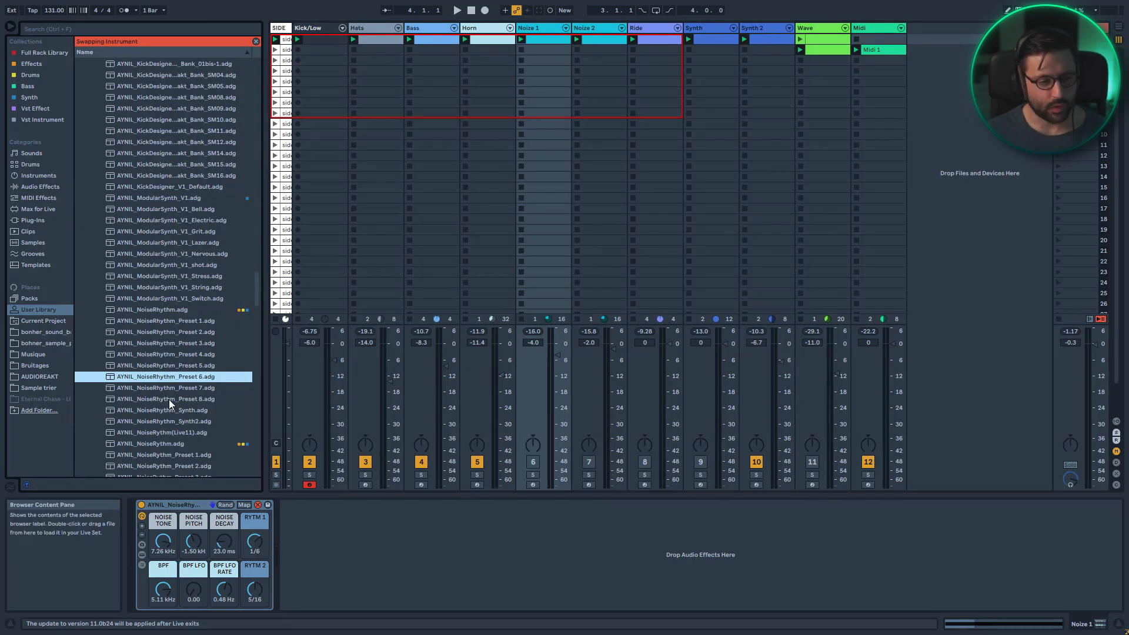
click(175, 432)
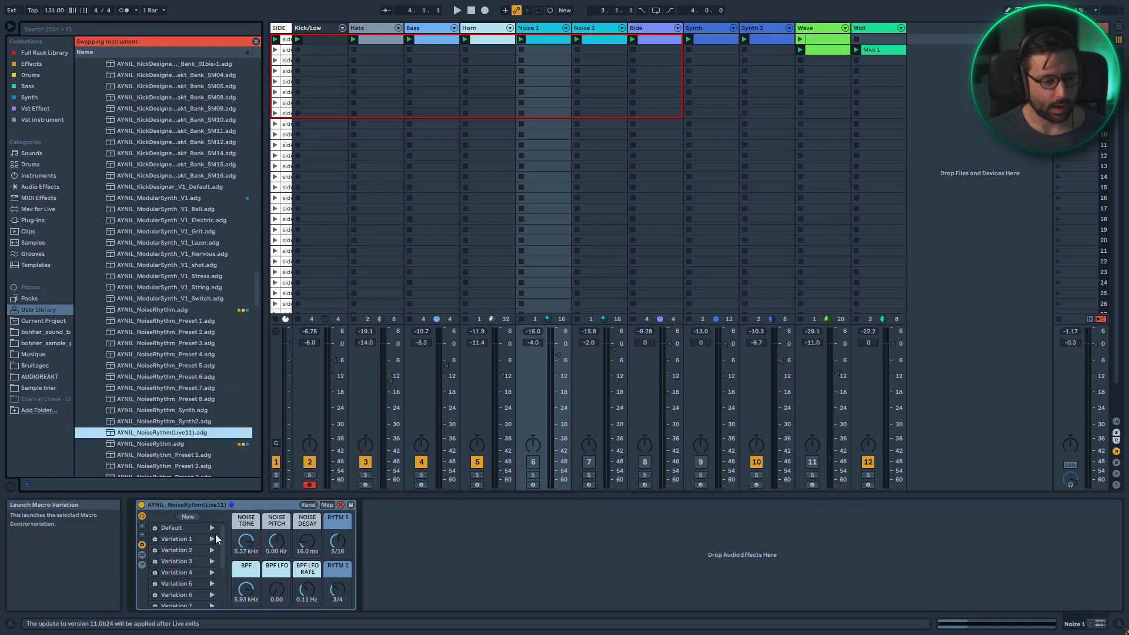
Close hot-swap mode and enable and arm the Noise 1 track to monitor the new rack
scroll(224, 564, down, 3)
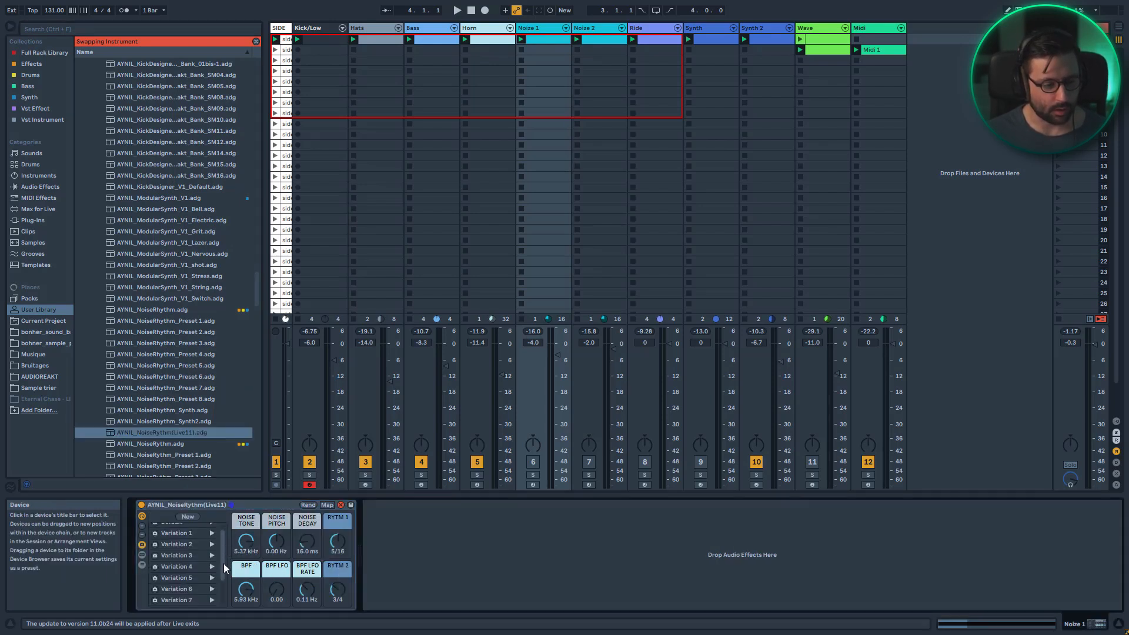
scroll(220, 571, up, 3)
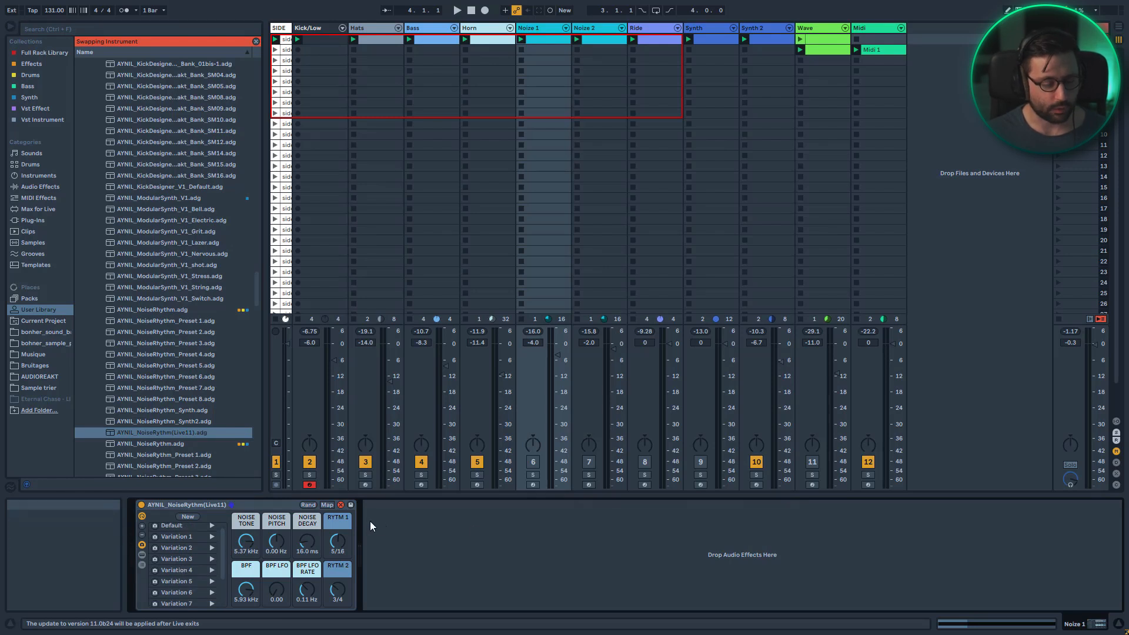
click(340, 505)
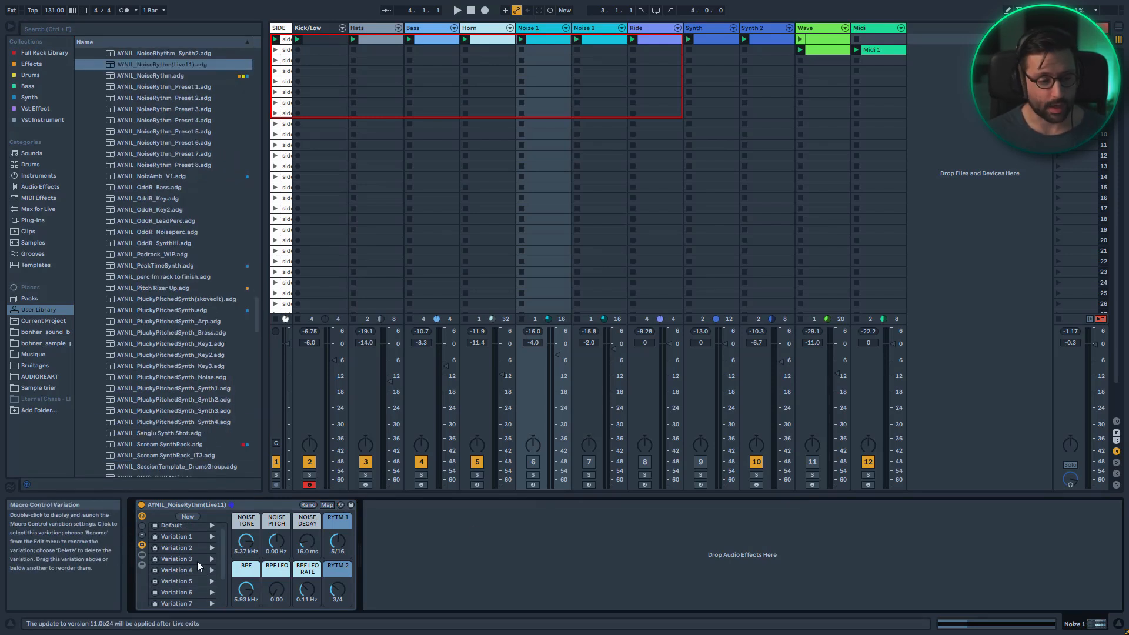
click(534, 462)
click(533, 485)
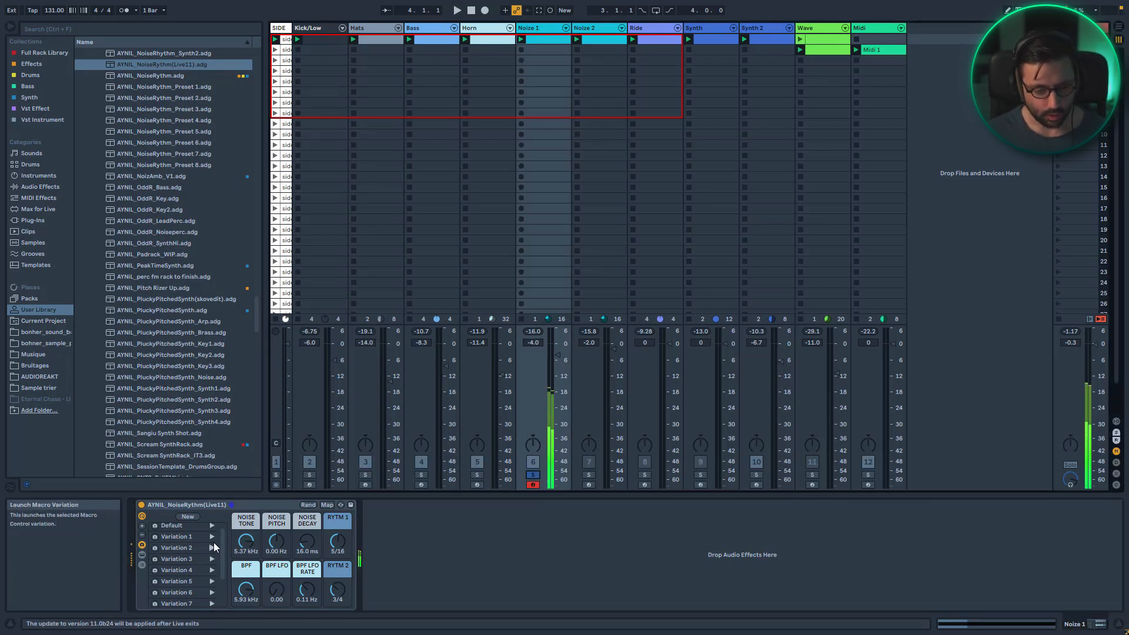
Launch the rack's macro variations one by one, settling on Variation 1, then collapse the rack device
click(209, 538)
click(212, 537)
click(211, 549)
click(213, 559)
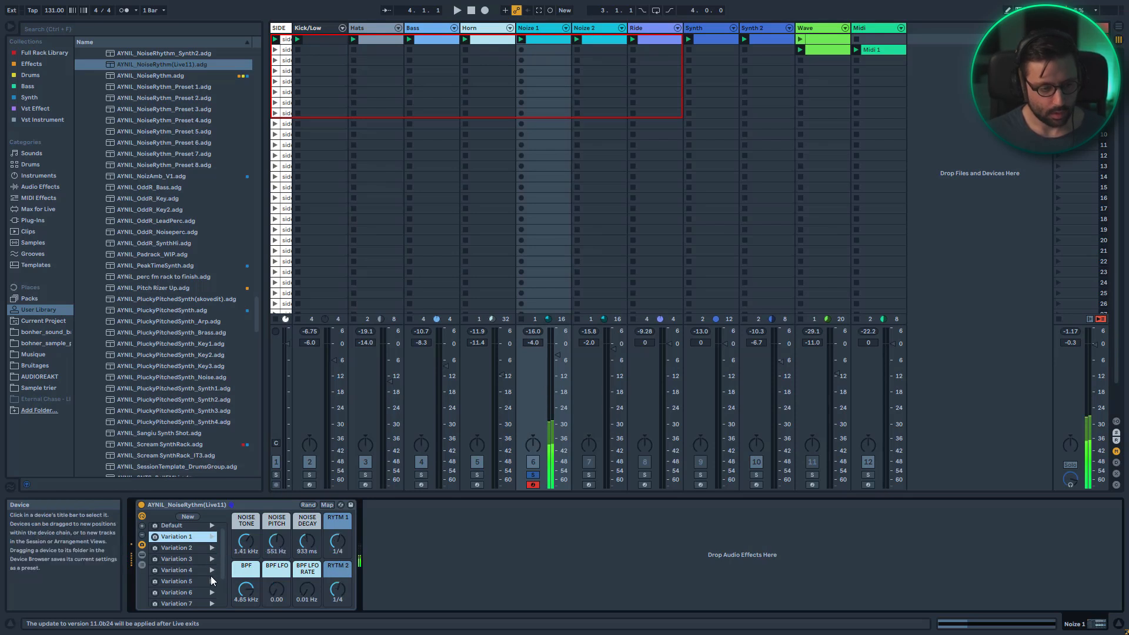
click(211, 594)
click(212, 603)
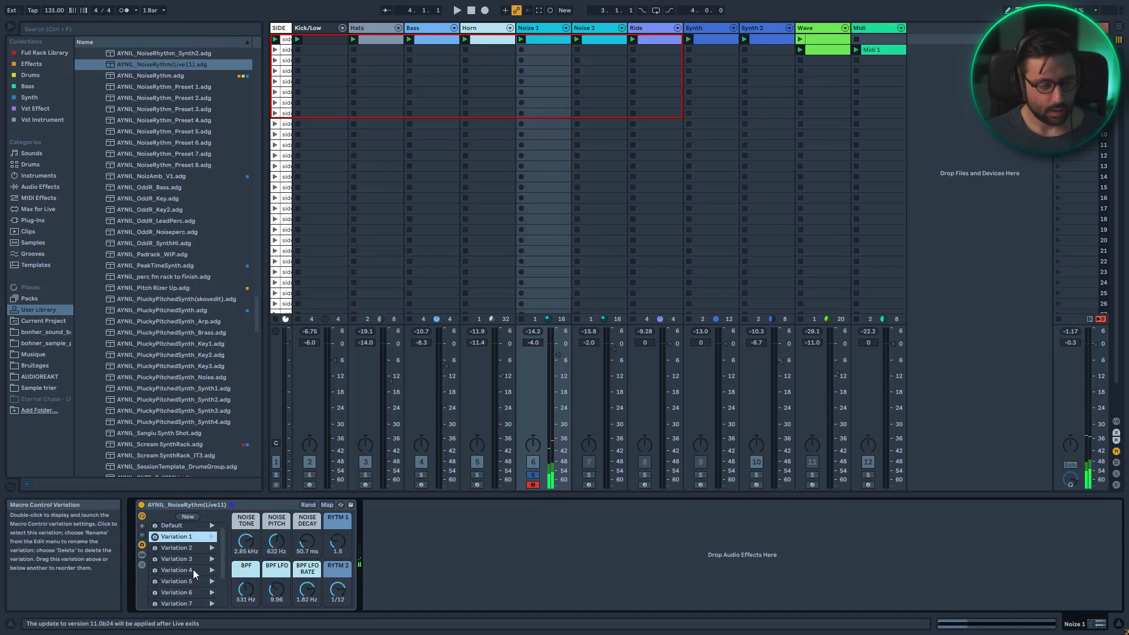
click(141, 555)
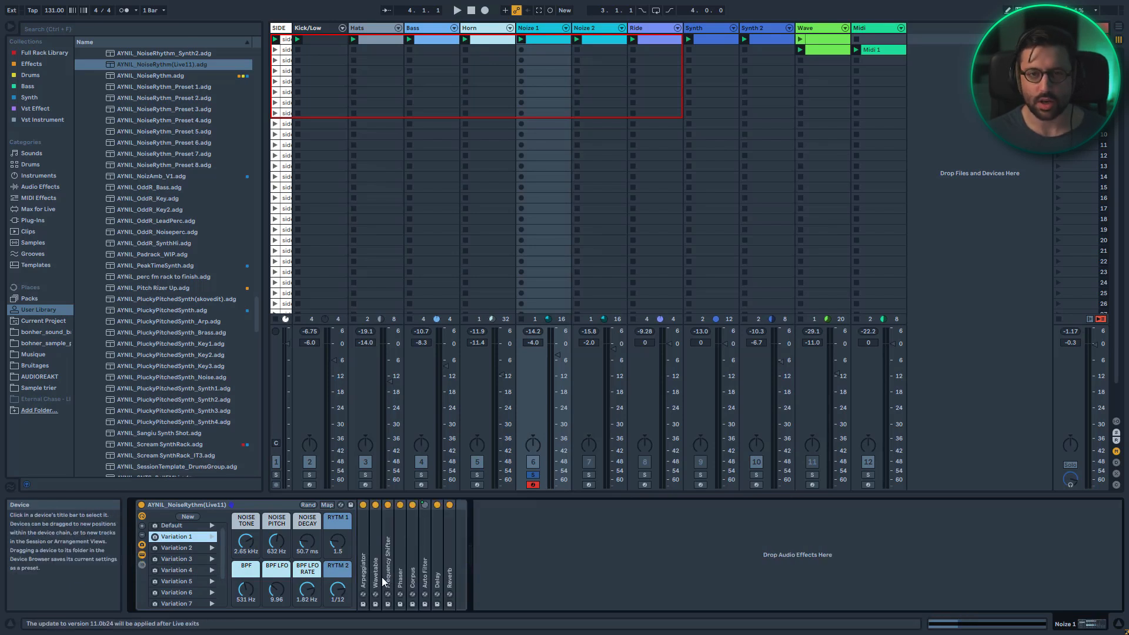
double_click(209, 505)
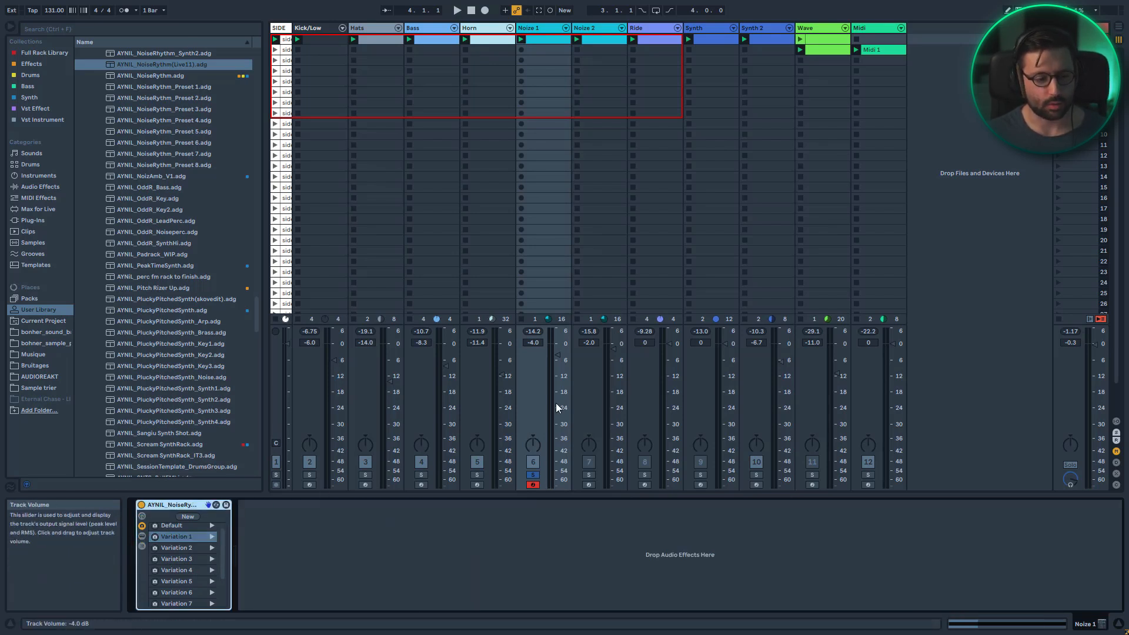